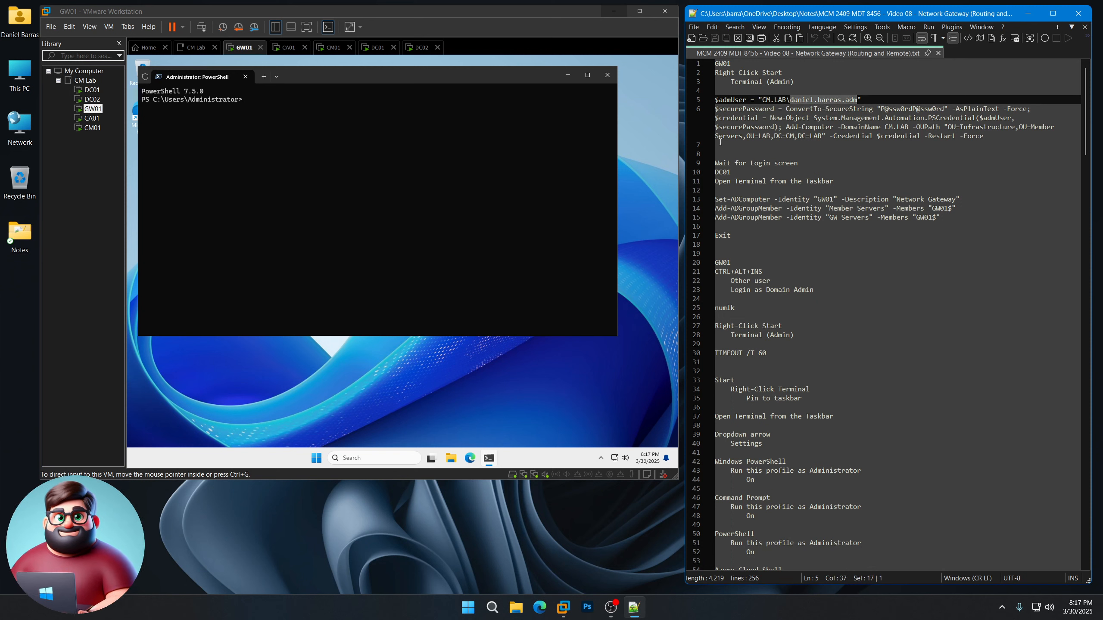
Step: Copy the two Add-Computer lines from the notes and run them in GW01's PowerShell to join CM.LAB
{"action": "left_click_drag", "start_coordinate": [720, 142], "coordinate": [714, 100]}
{"action": "right_click", "coordinate": [742, 114]}
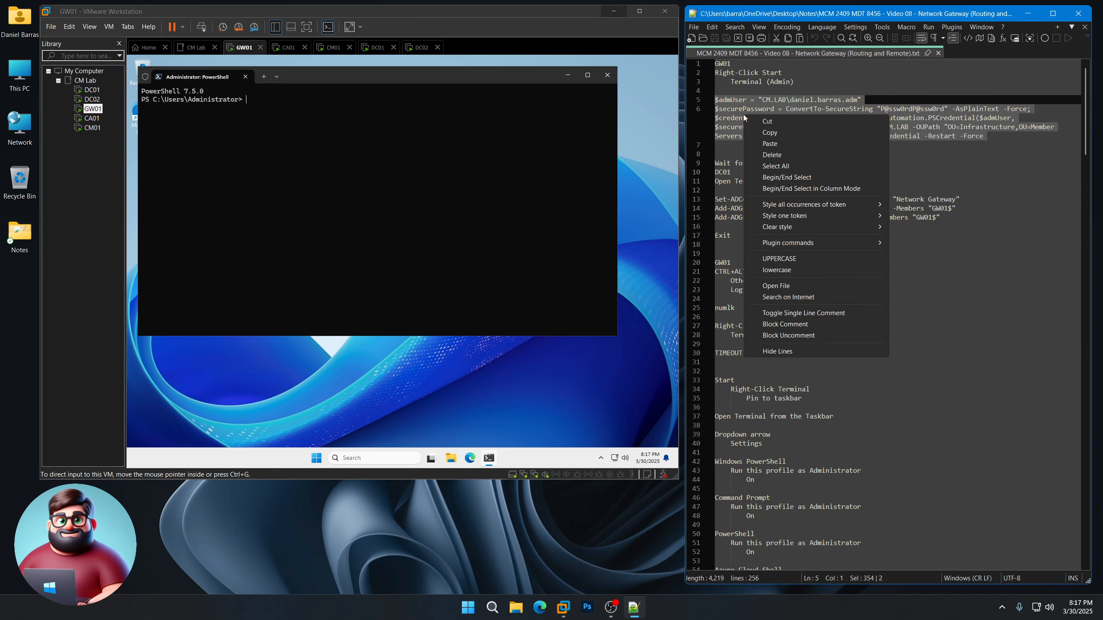
{"action": "left_click", "coordinate": [770, 133]}
{"action": "left_click", "coordinate": [323, 138]}
{"action": "right_click", "coordinate": [322, 139]}
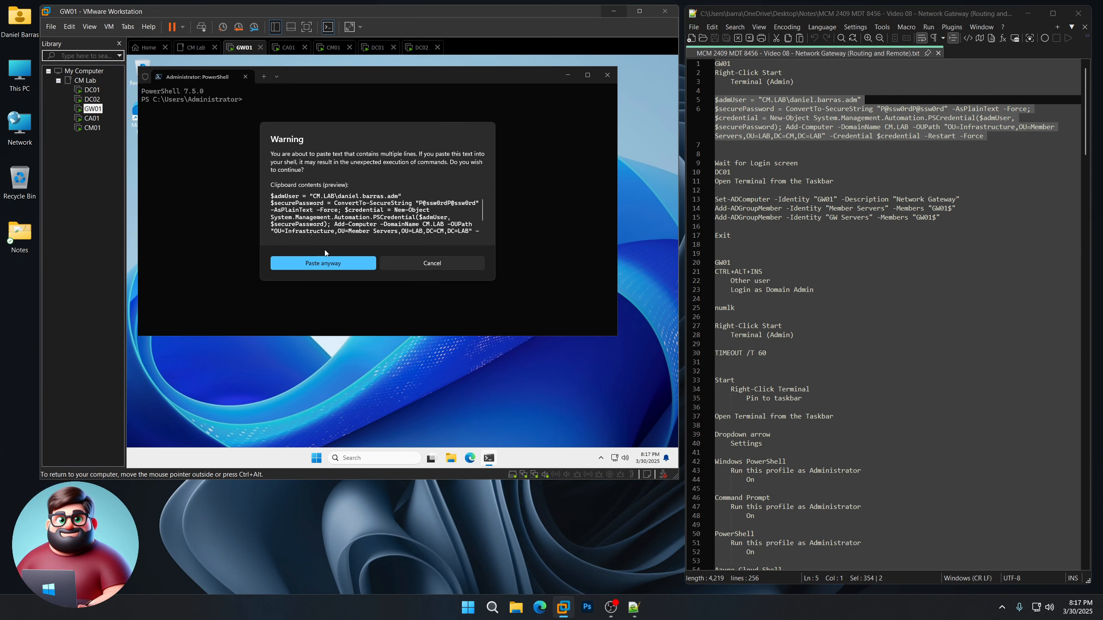
{"action": "left_click", "coordinate": [327, 260]}
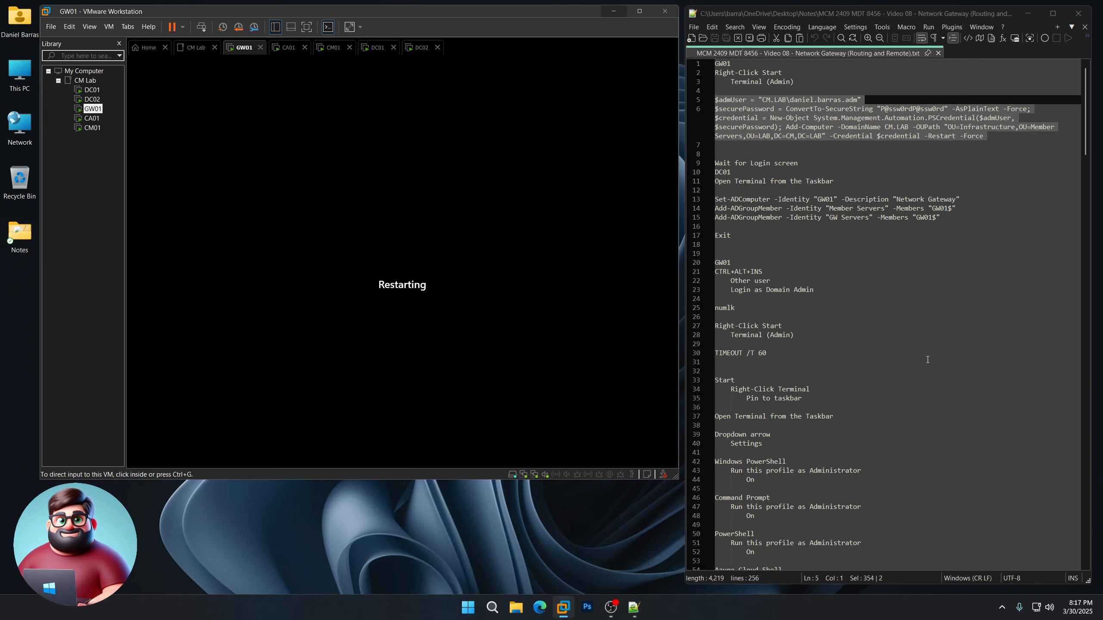
Step: Review the wait-for-login and OU notes while GW01 reboots, then switch to DC01
{"action": "left_click_drag", "start_coordinate": [798, 164], "coordinate": [715, 163]}
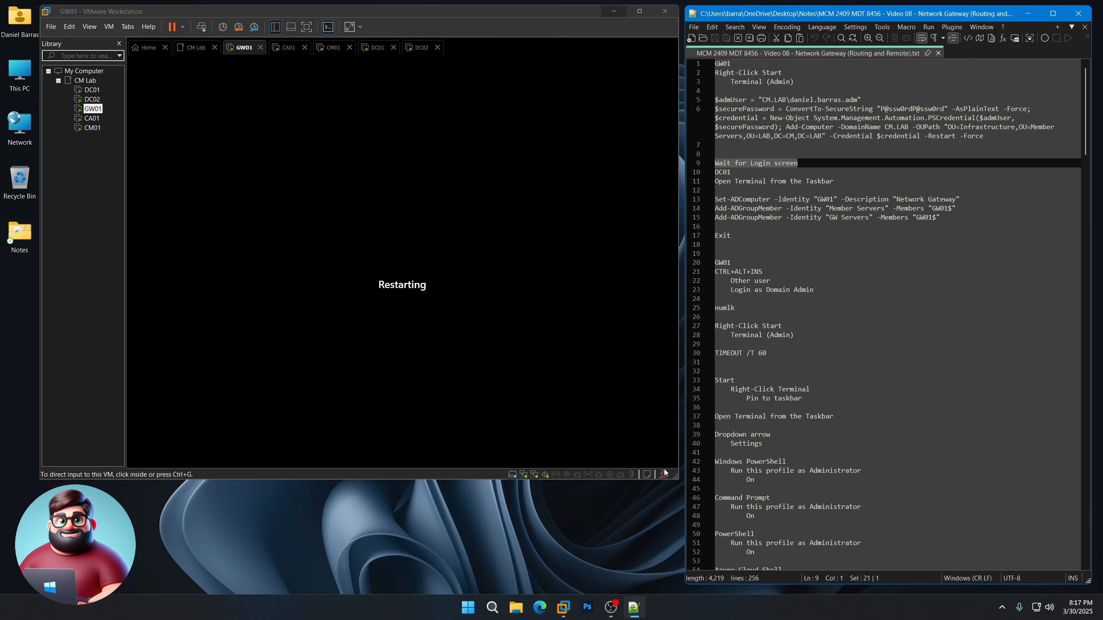
{"action": "left_click", "coordinate": [580, 508]}
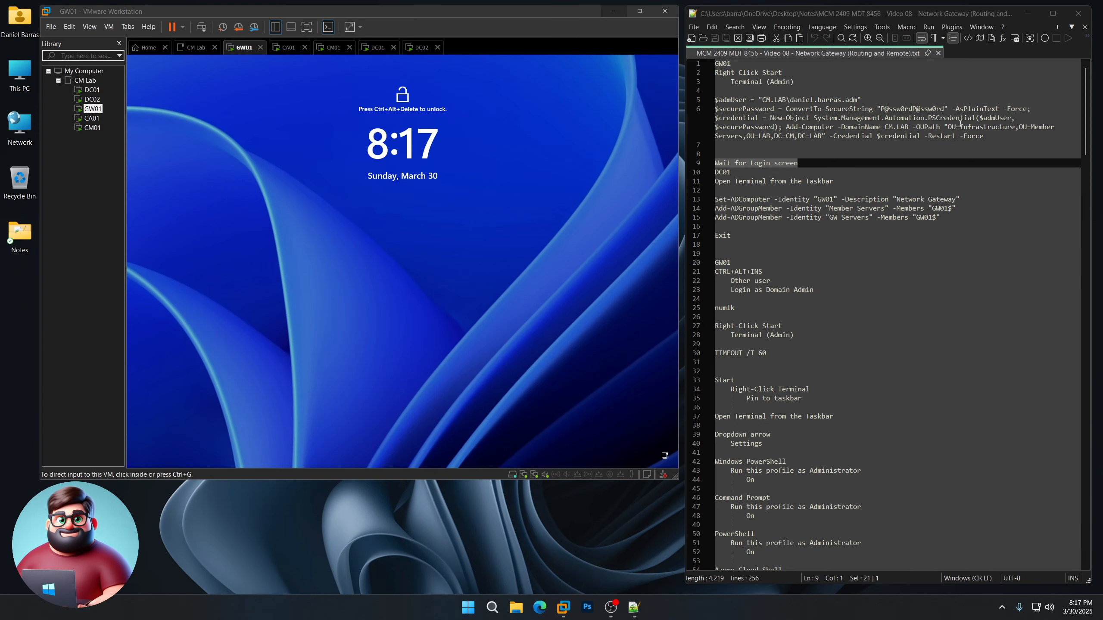
{"action": "left_click_drag", "start_coordinate": [961, 126], "coordinate": [1014, 127]}
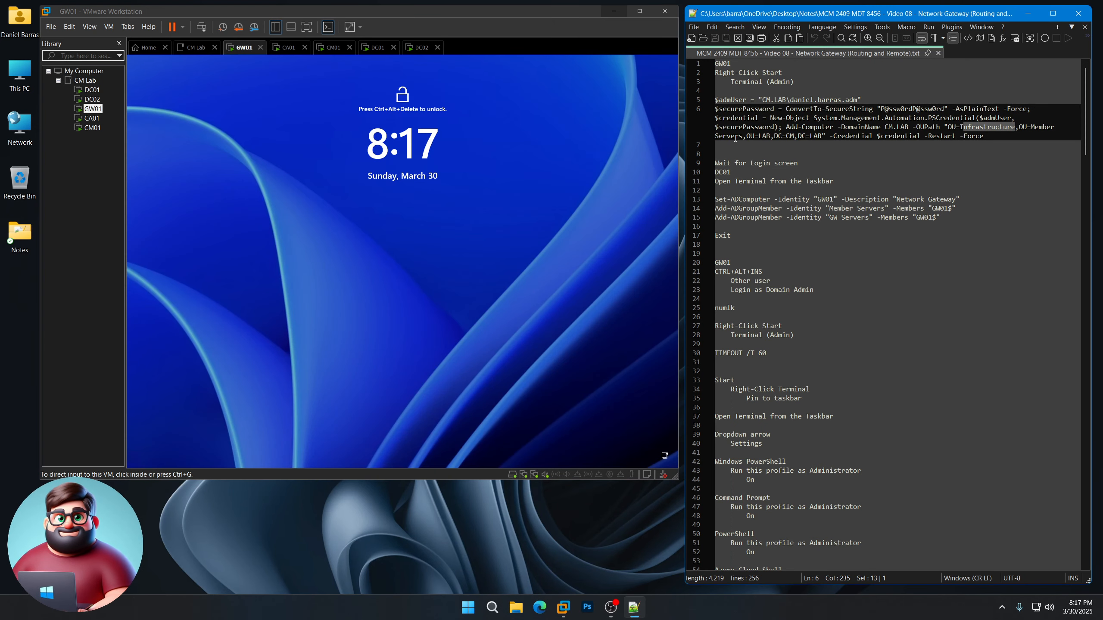
{"action": "left_click", "coordinate": [93, 91]}
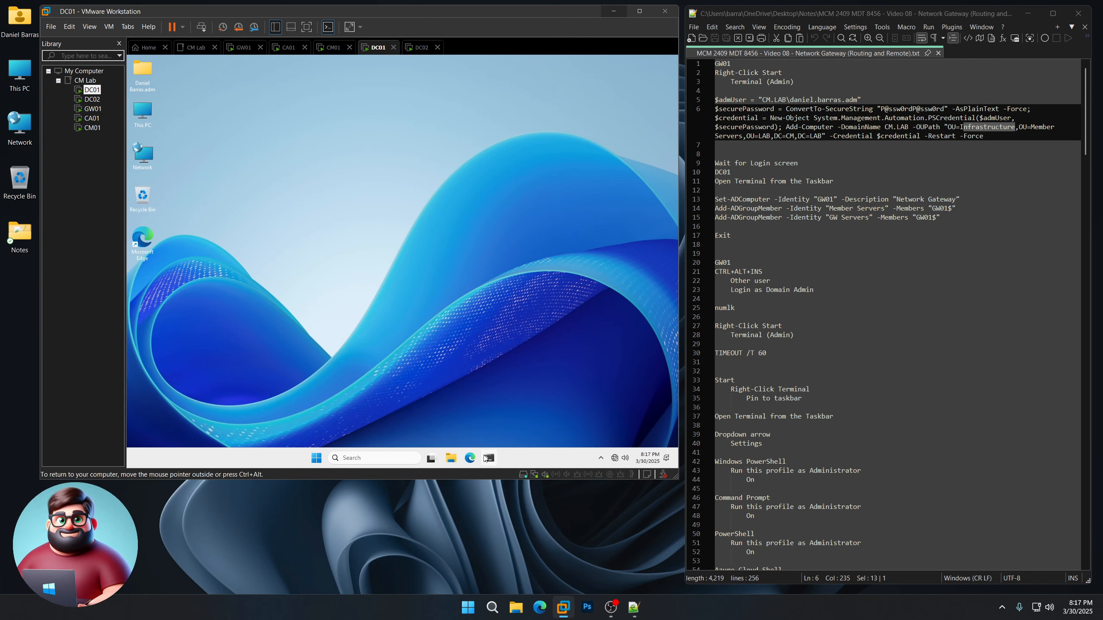
Step: On DC01, run the Set-ADComputer and Add-ADGroupMember commands for GW01 in an admin terminal, then return to GW01
{"action": "left_click", "coordinate": [488, 459]}
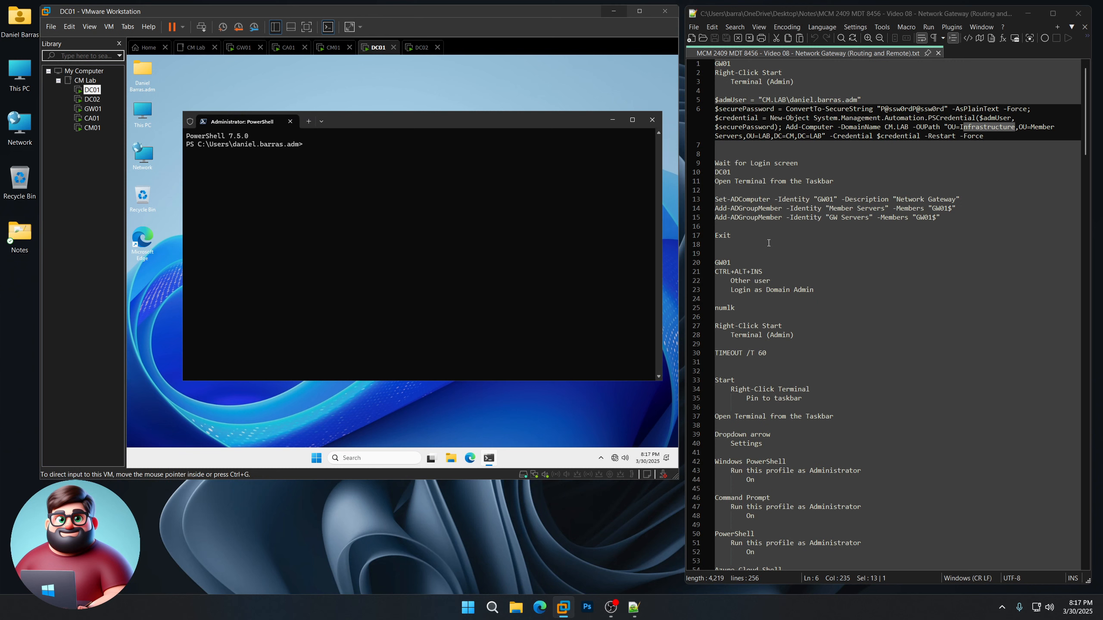
{"action": "left_click", "coordinate": [844, 199]}
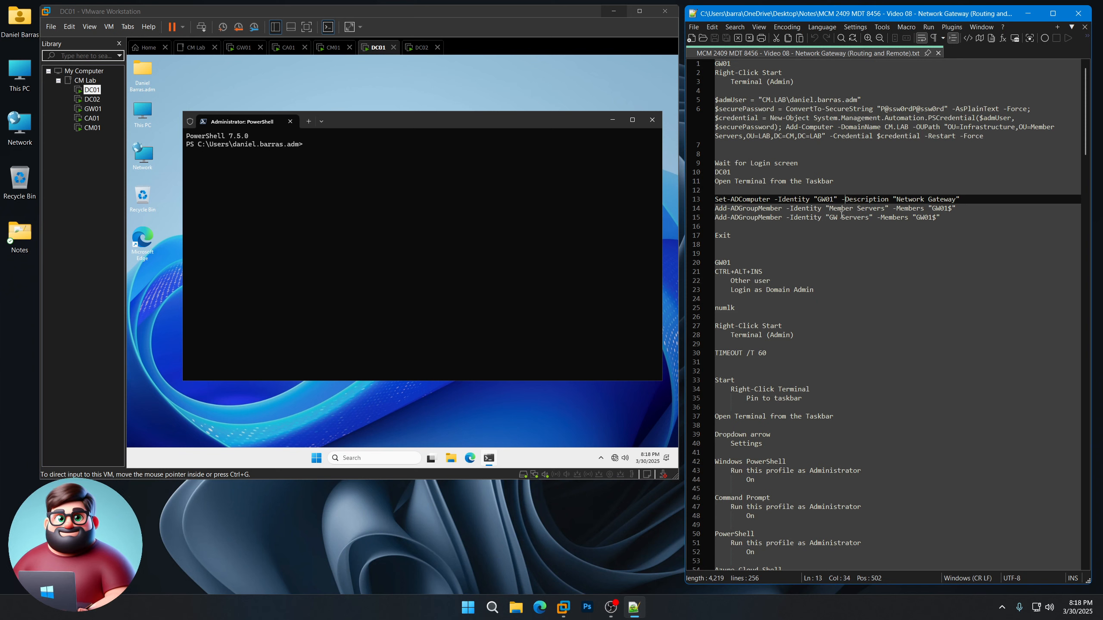
{"action": "left_click_drag", "start_coordinate": [730, 238], "coordinate": [703, 199]}
{"action": "right_click", "coordinate": [741, 204]}
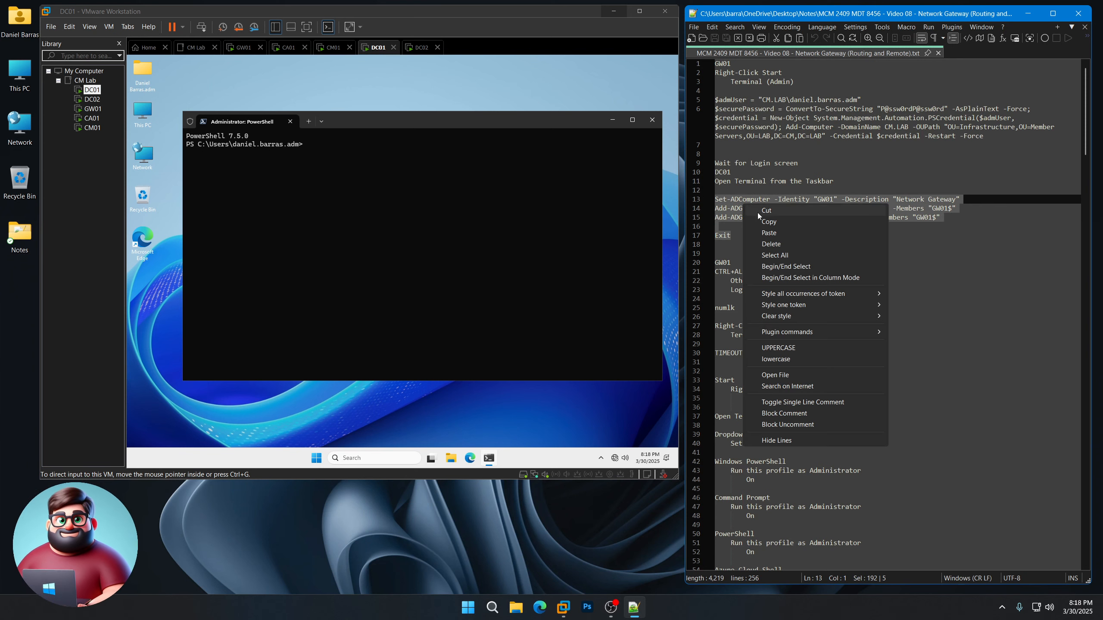
{"action": "left_click", "coordinate": [764, 223]}
{"action": "left_click", "coordinate": [366, 123]}
{"action": "key", "text": "ctrl+v"}
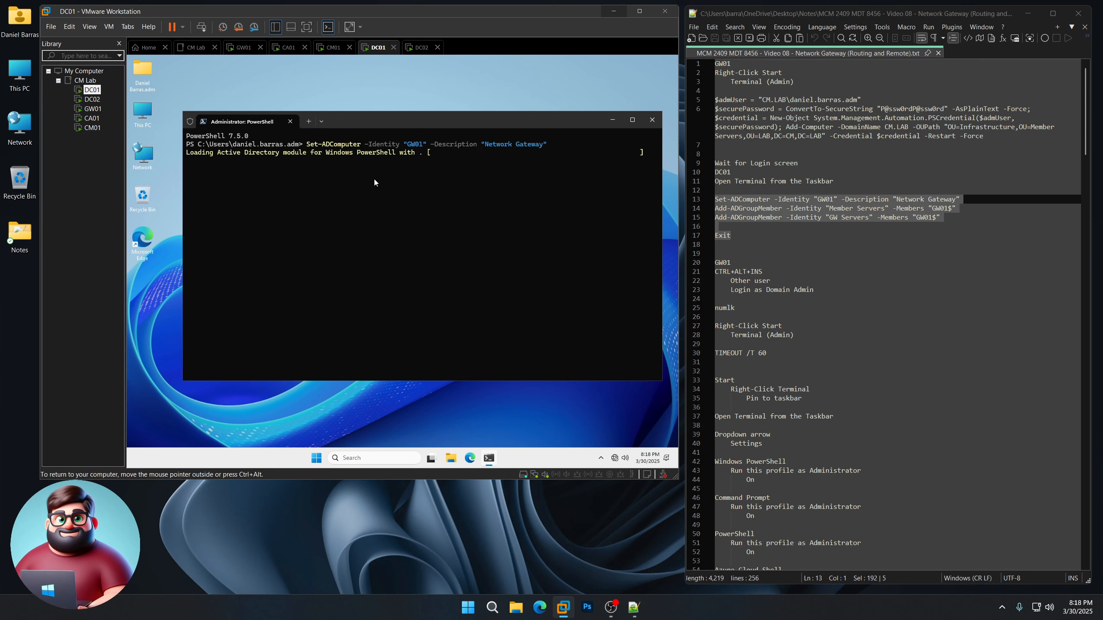
{"action": "key", "text": "Return"}
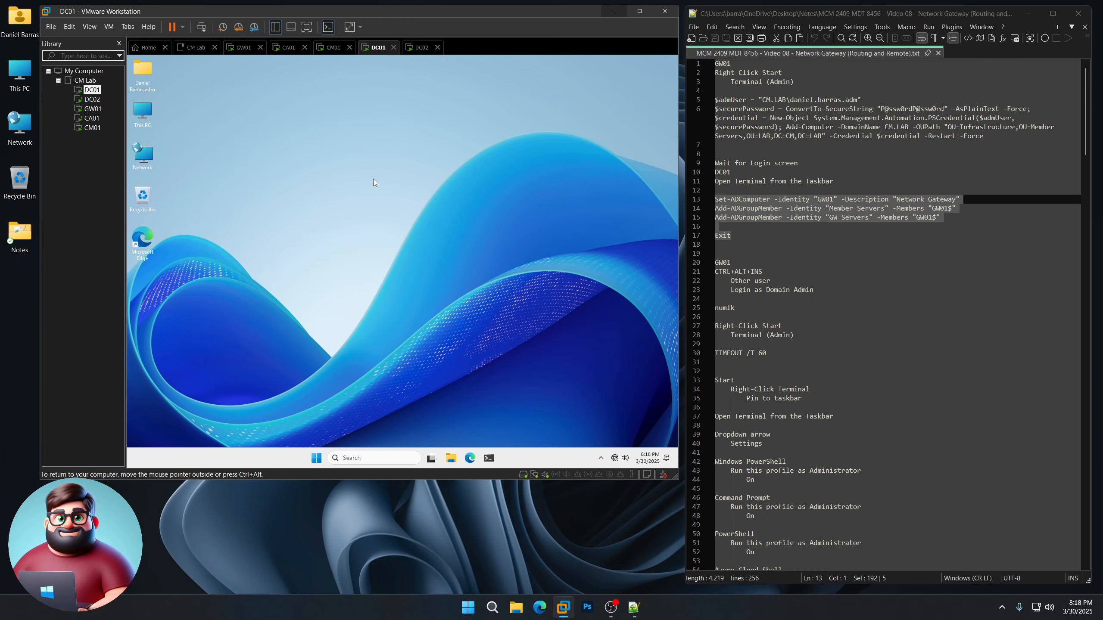
{"action": "left_click", "coordinate": [91, 109]}
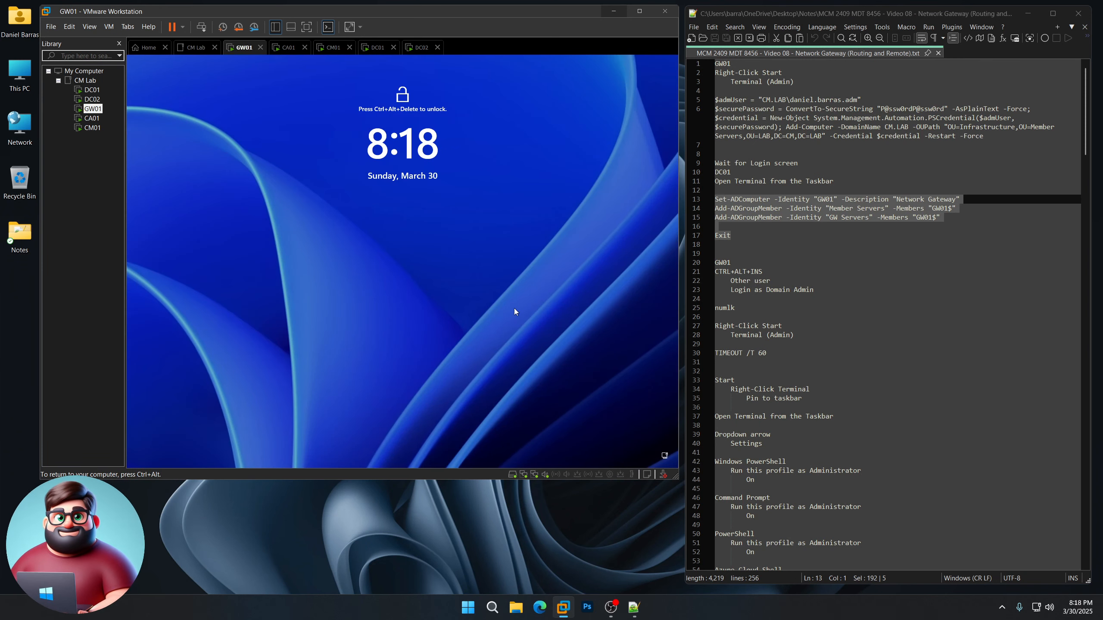
Step: Sign in to GW01 as Other user with the domain admin account name and password
{"action": "left_click", "coordinate": [513, 308]}
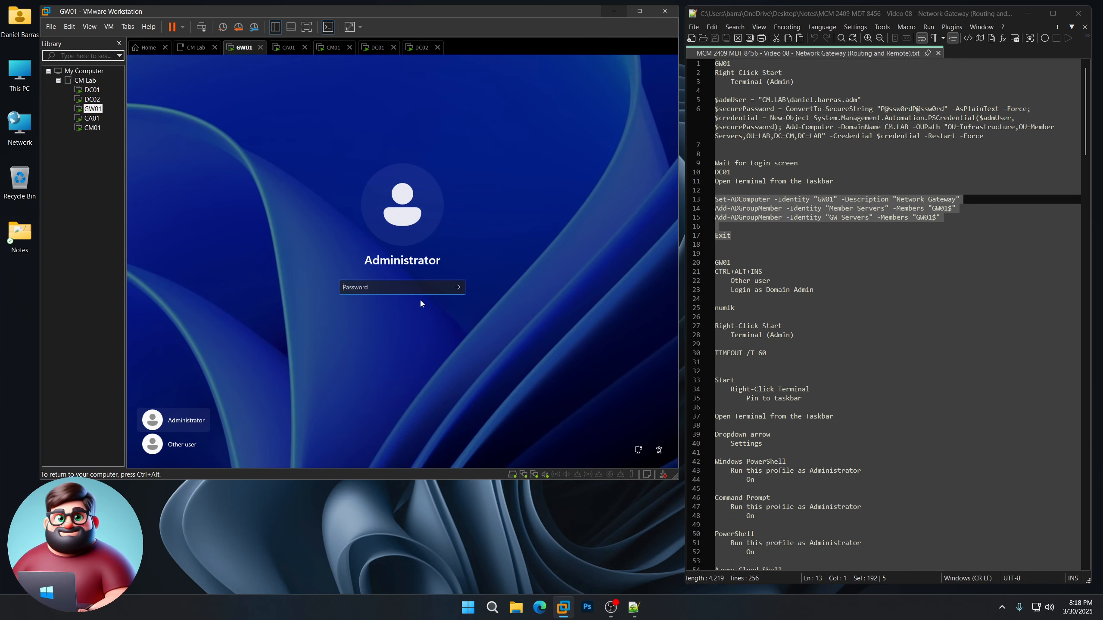
{"action": "left_click", "coordinate": [184, 449]}
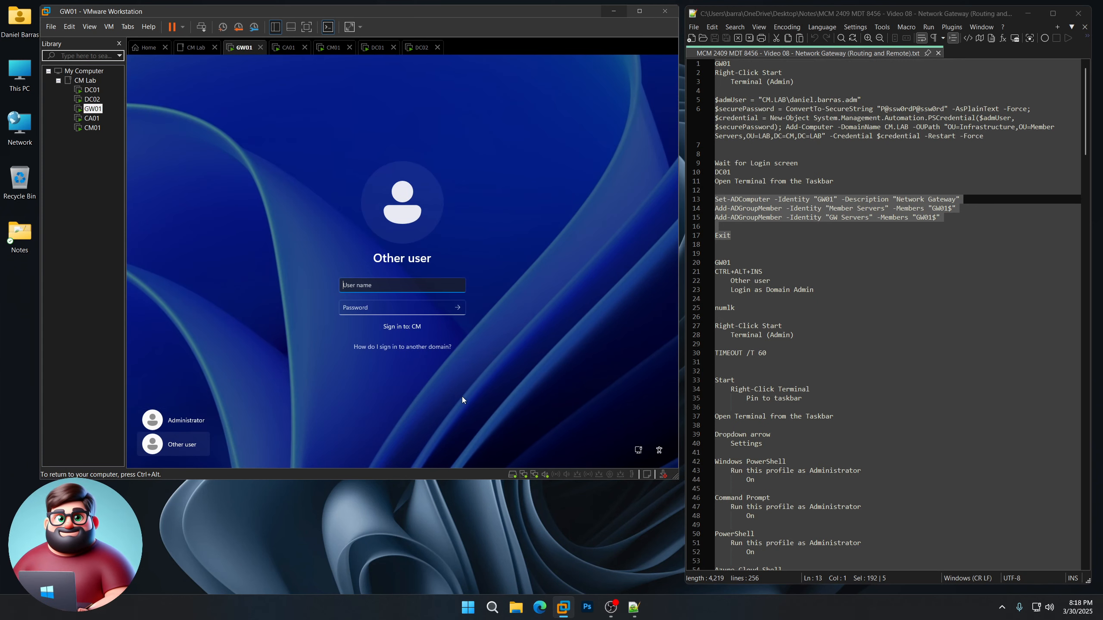
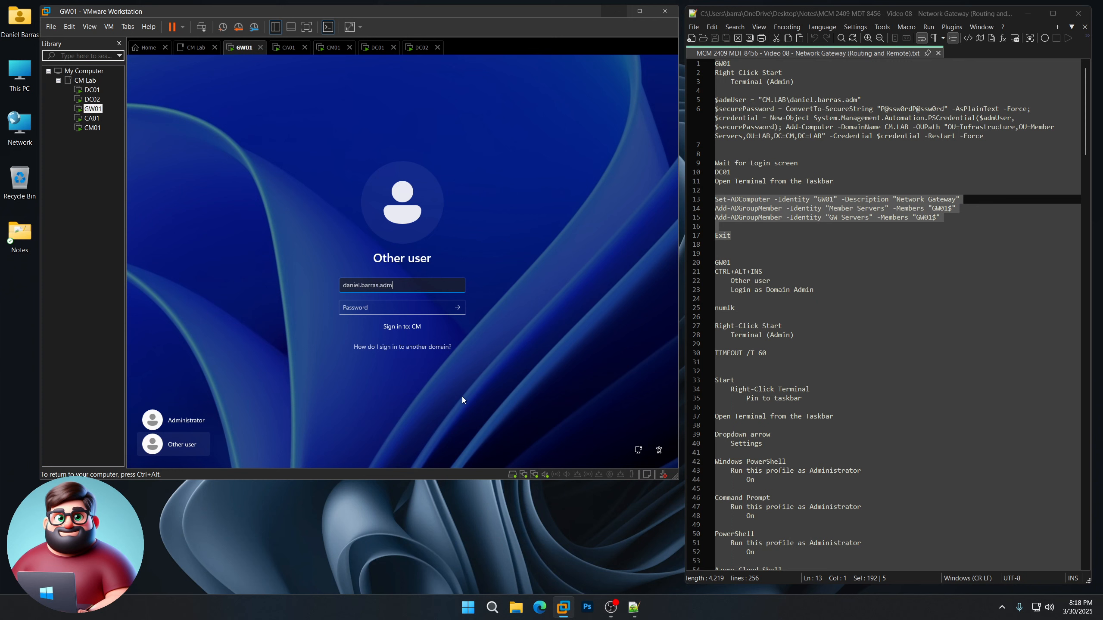
{"action": "key", "text": "Tab"}
{"action": "type", "text": "P@ssw0rd"}
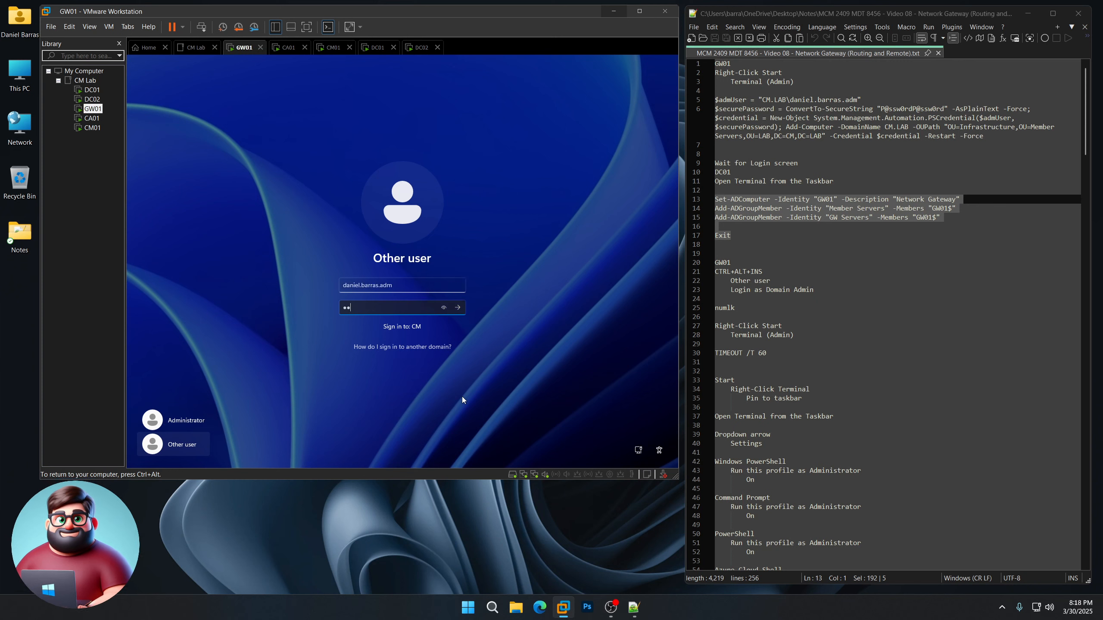
{"action": "type", "text": "P@ssw0rd"}
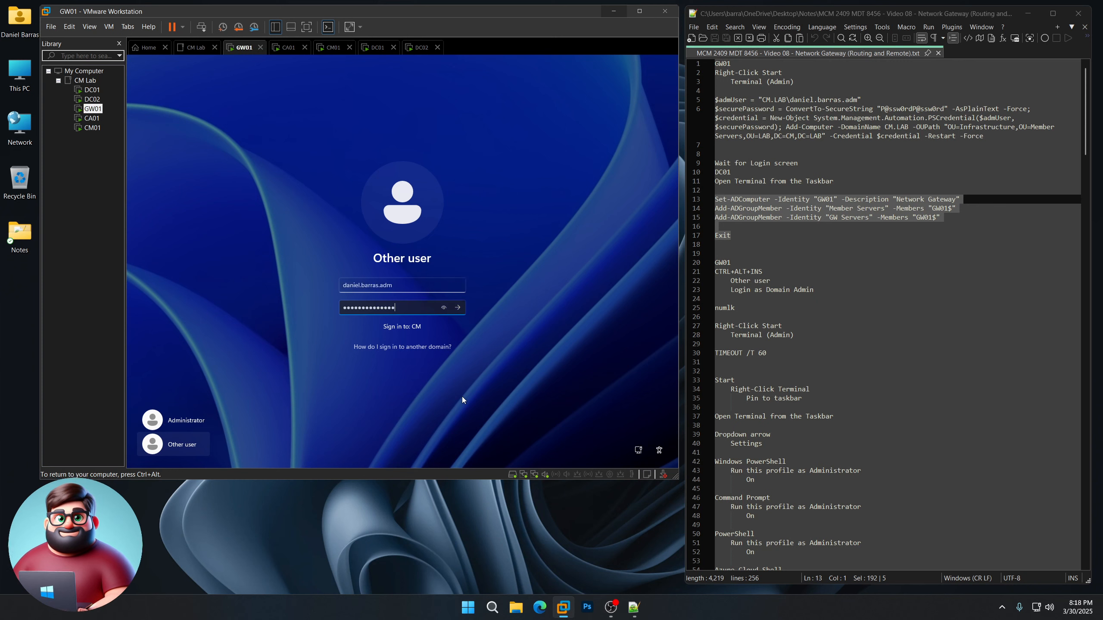
{"action": "key", "text": "Return"}
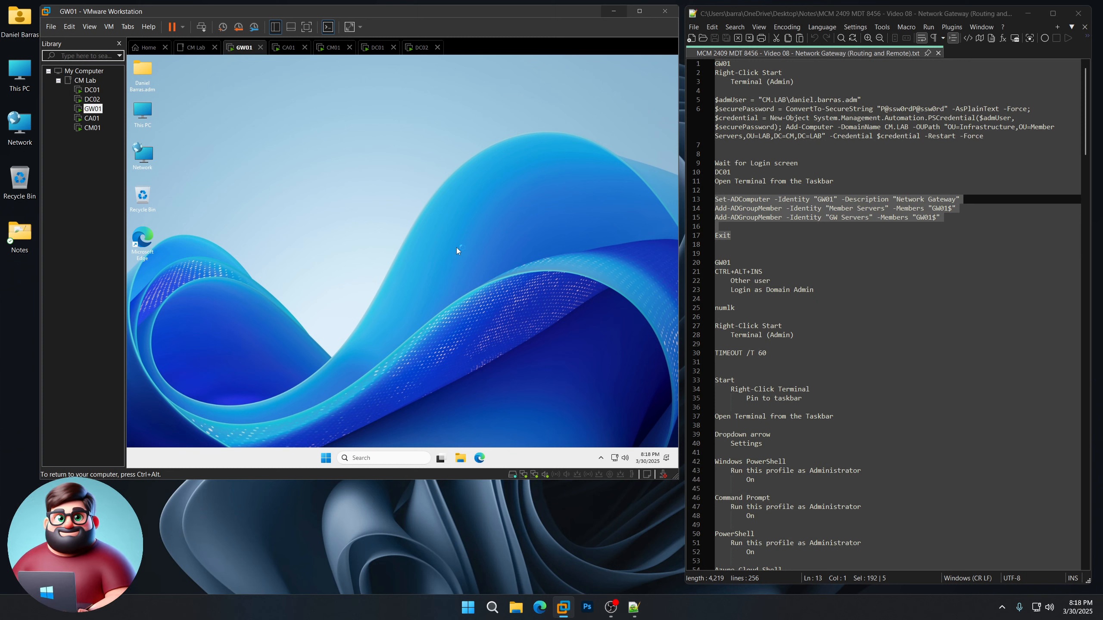
Step: Run TIMEOUT /T 60 from the Run dialog on GW01
{"action": "right_click", "coordinate": [319, 456]}
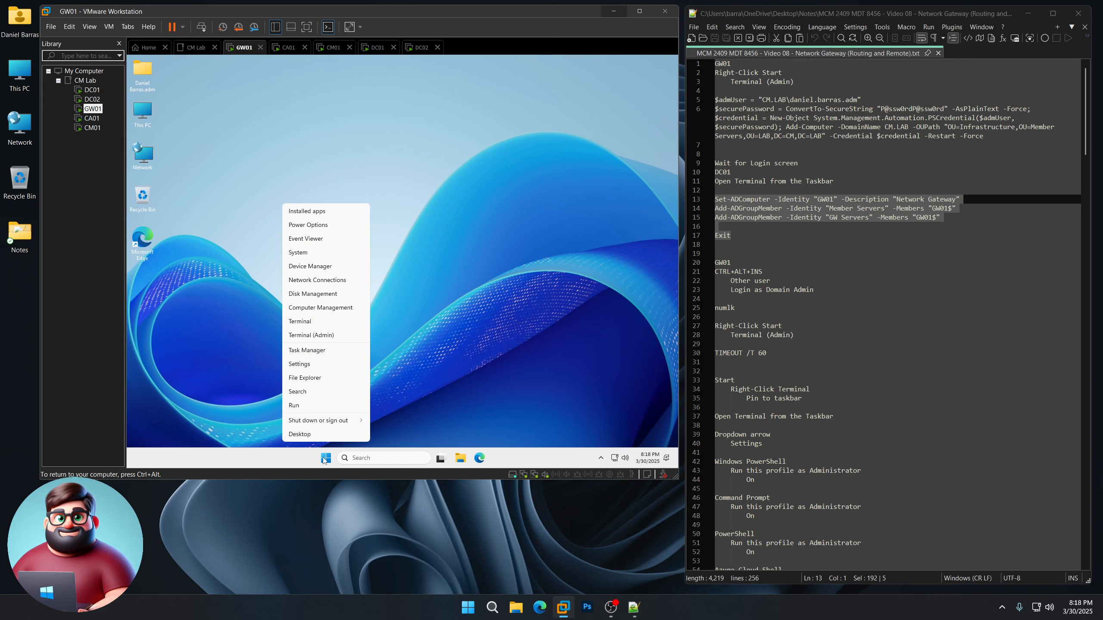
{"action": "left_click", "coordinate": [295, 411]}
{"action": "type", "text": "TIMEOUT /T 60"}
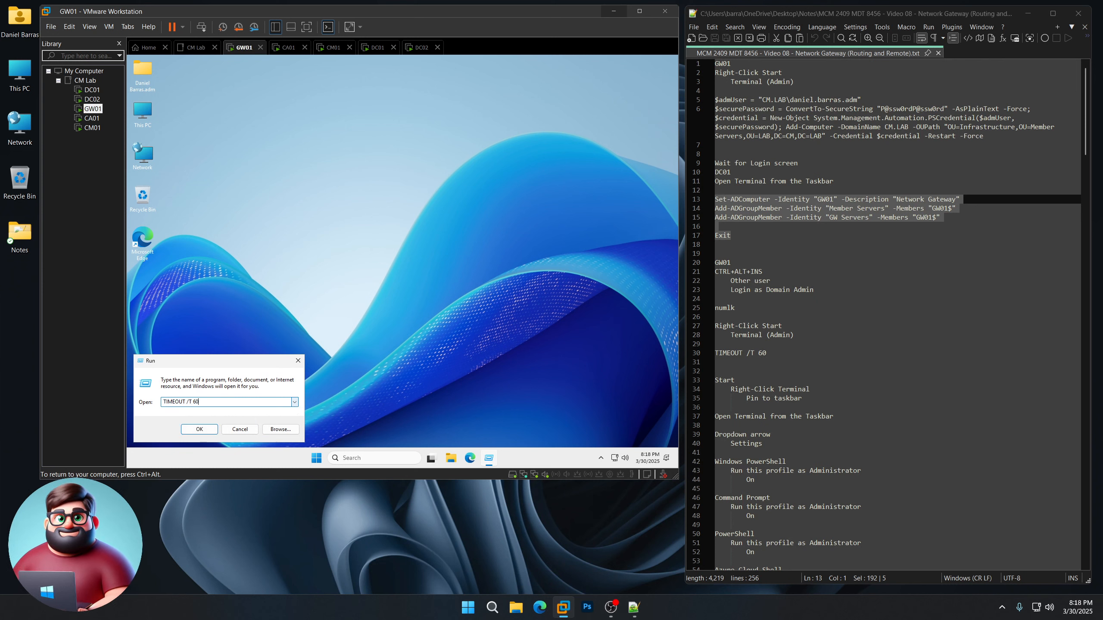
{"action": "key", "text": "Return"}
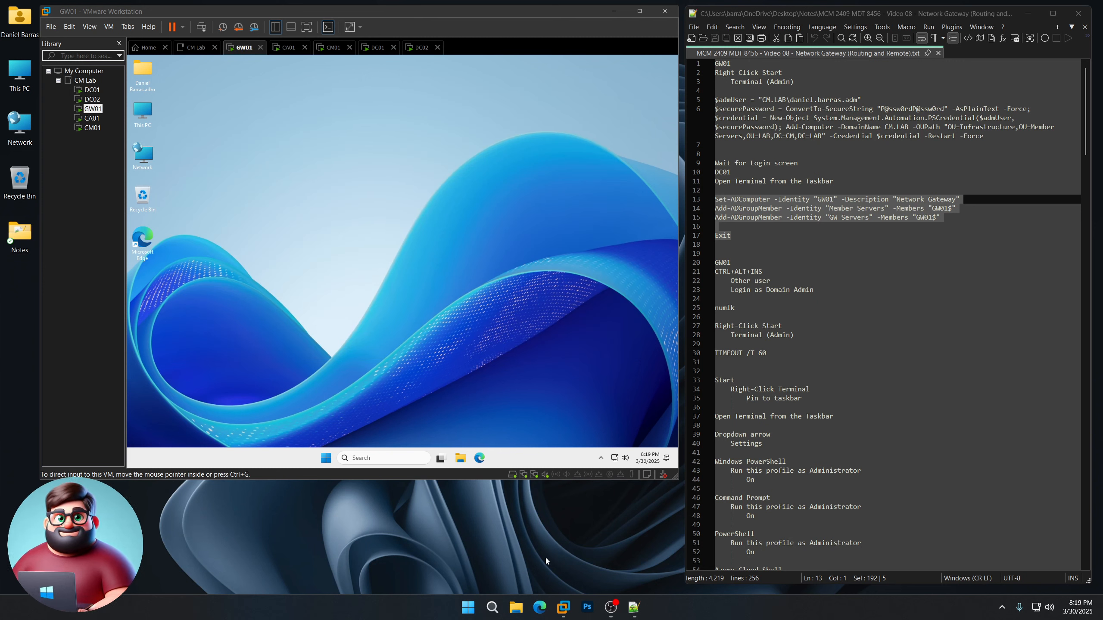
Step: Pin Terminal to GW01's taskbar and launch a Terminal window
{"action": "scroll", "coordinate": [876, 350], "scroll_direction": "down", "scroll_amount": 6}
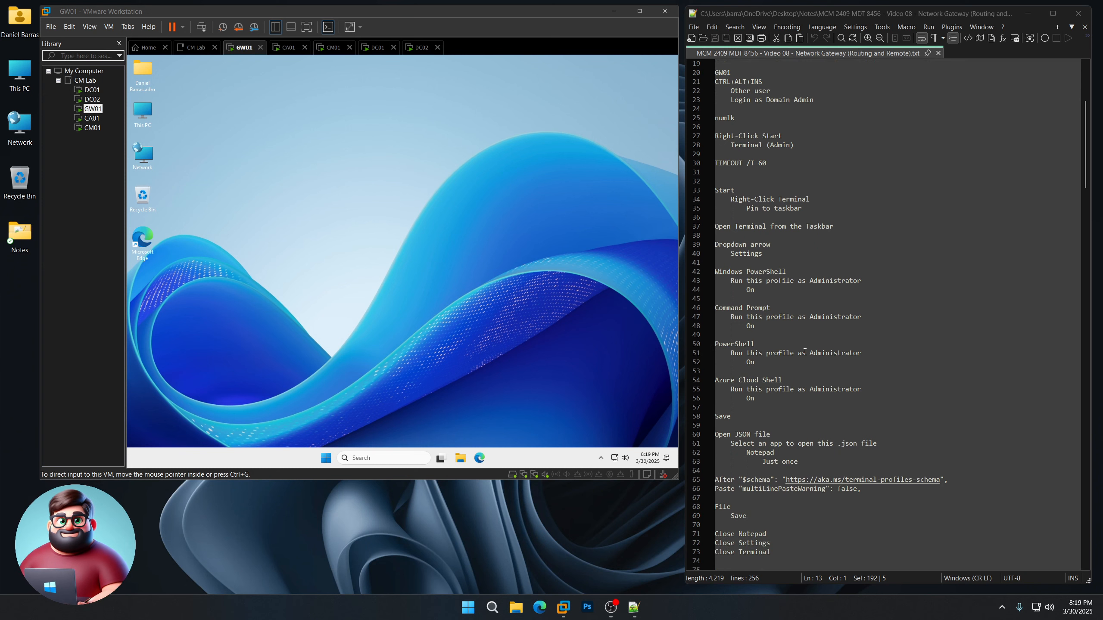
{"action": "left_click", "coordinate": [327, 458]}
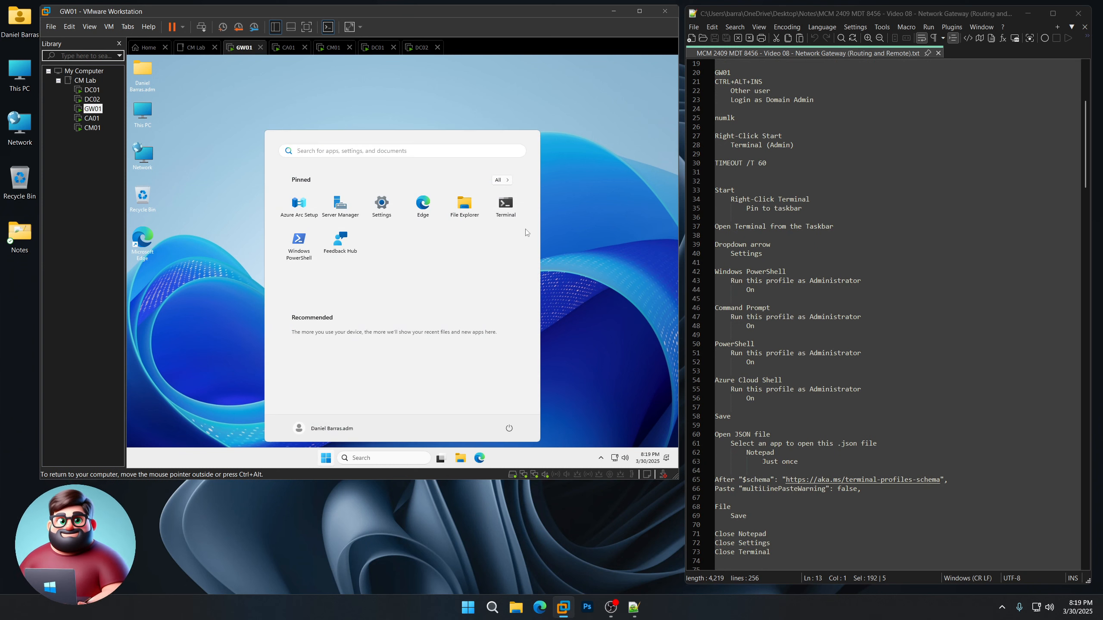
{"action": "right_click", "coordinate": [508, 203]}
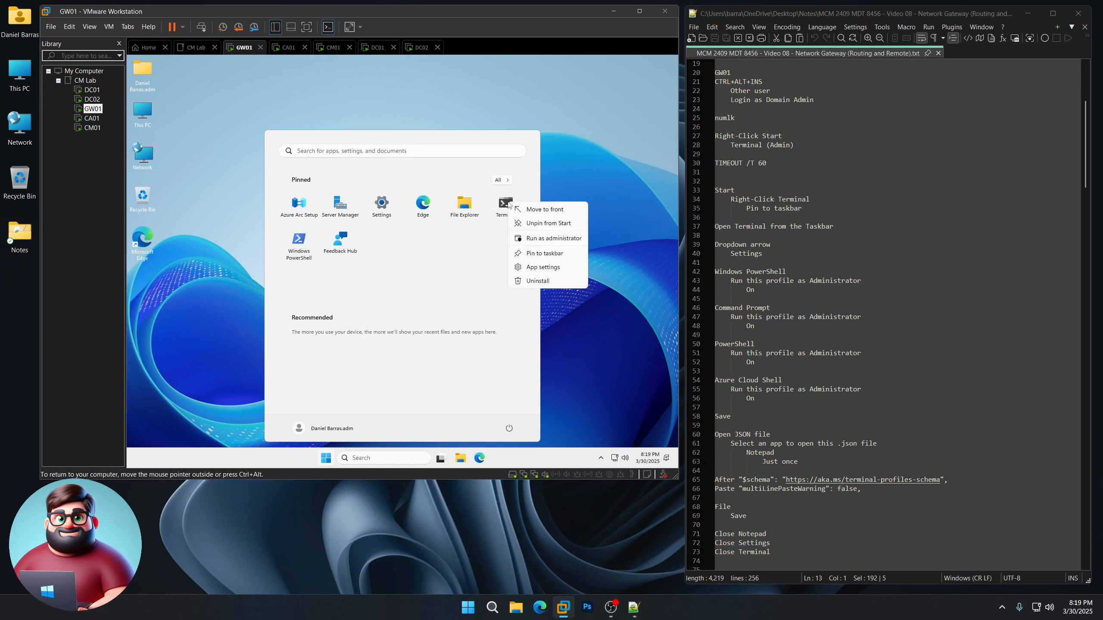
{"action": "left_click", "coordinate": [545, 253]}
{"action": "left_click", "coordinate": [491, 458]}
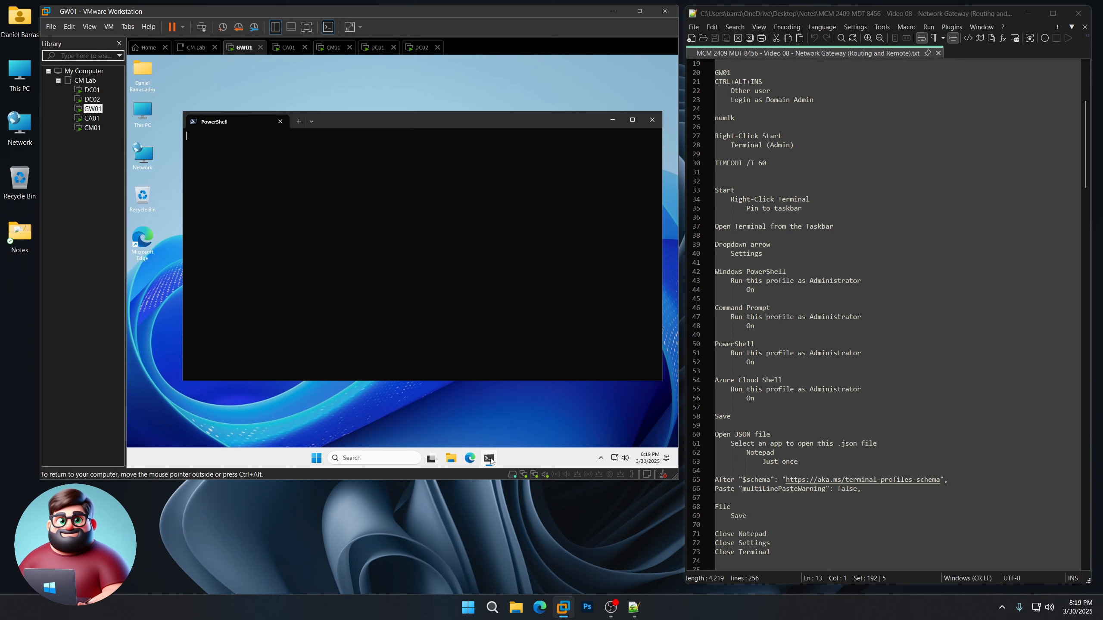
Step: In Terminal settings, make the Command Prompt profile run as Administrator
{"action": "left_click", "coordinate": [312, 122]}
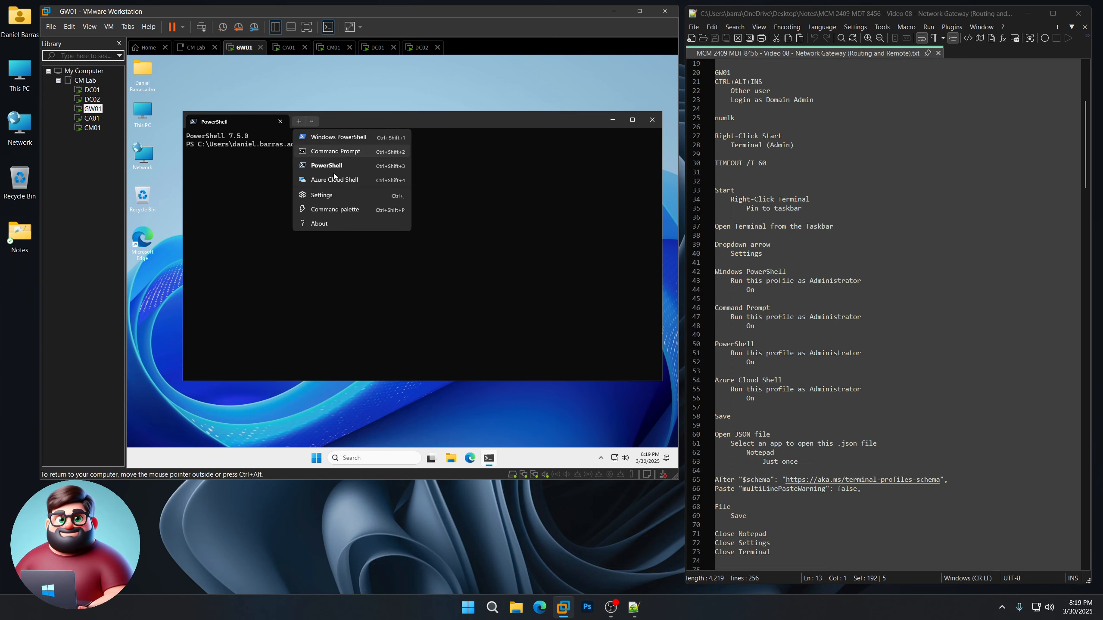
{"action": "left_click", "coordinate": [338, 199]}
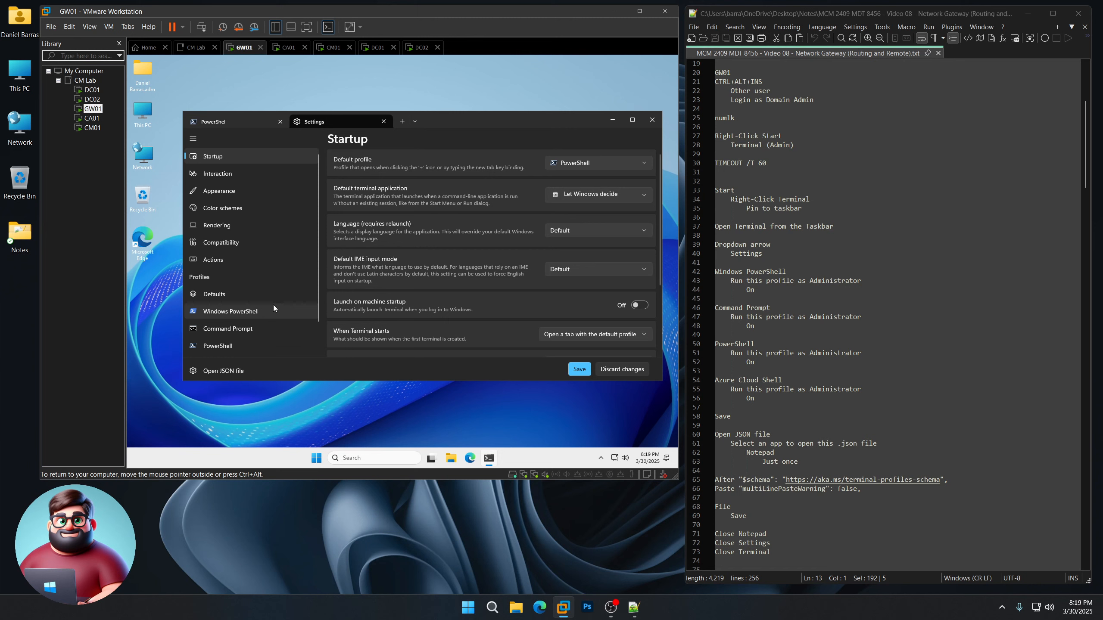
{"action": "left_click", "coordinate": [274, 309]}
{"action": "left_click", "coordinate": [280, 329]}
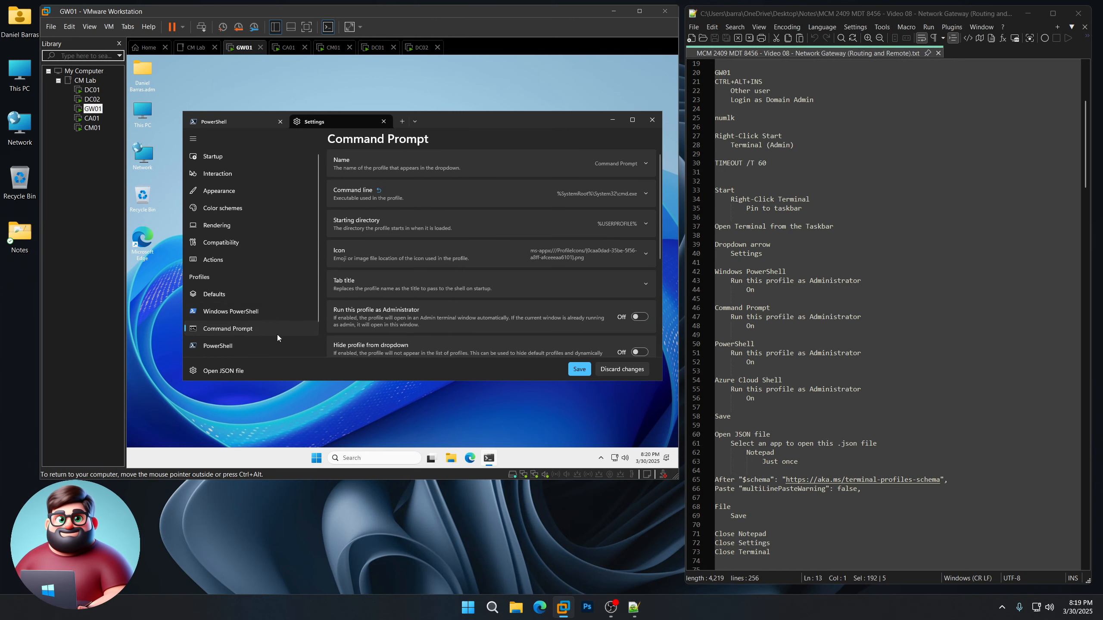
{"action": "left_click", "coordinate": [274, 345]}
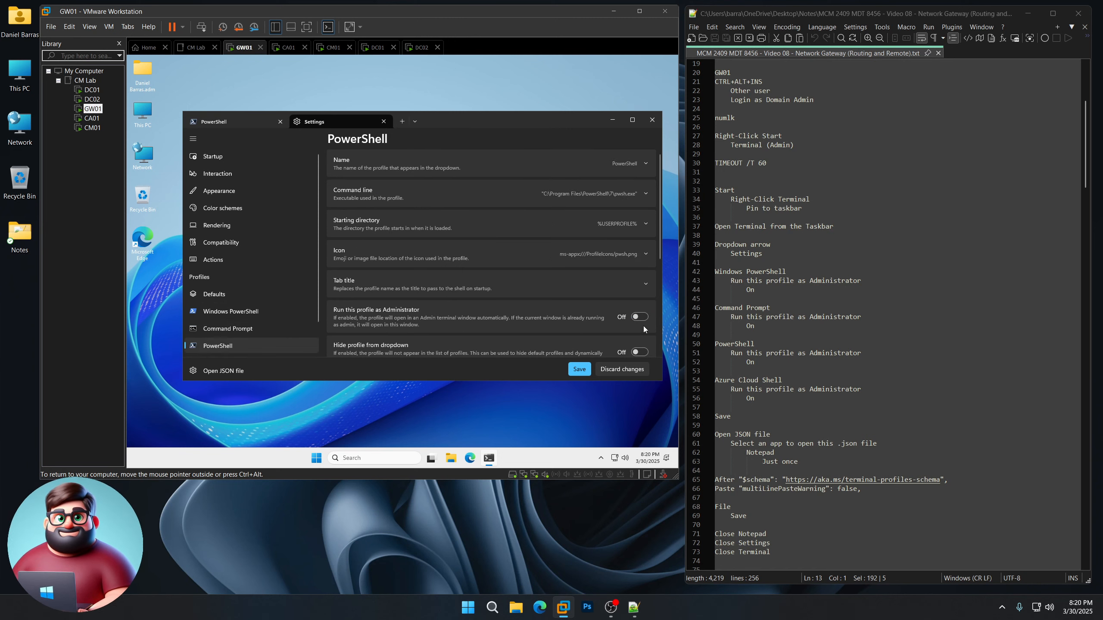
Step: Make the PowerShell and Azure Cloud Shell profiles run as Administrator, save, and open settings.json in Notepad
{"action": "left_click", "coordinate": [642, 321]}
{"action": "scroll", "coordinate": [278, 295], "scroll_direction": "down", "scroll_amount": 1}
{"action": "left_click", "coordinate": [250, 329]}
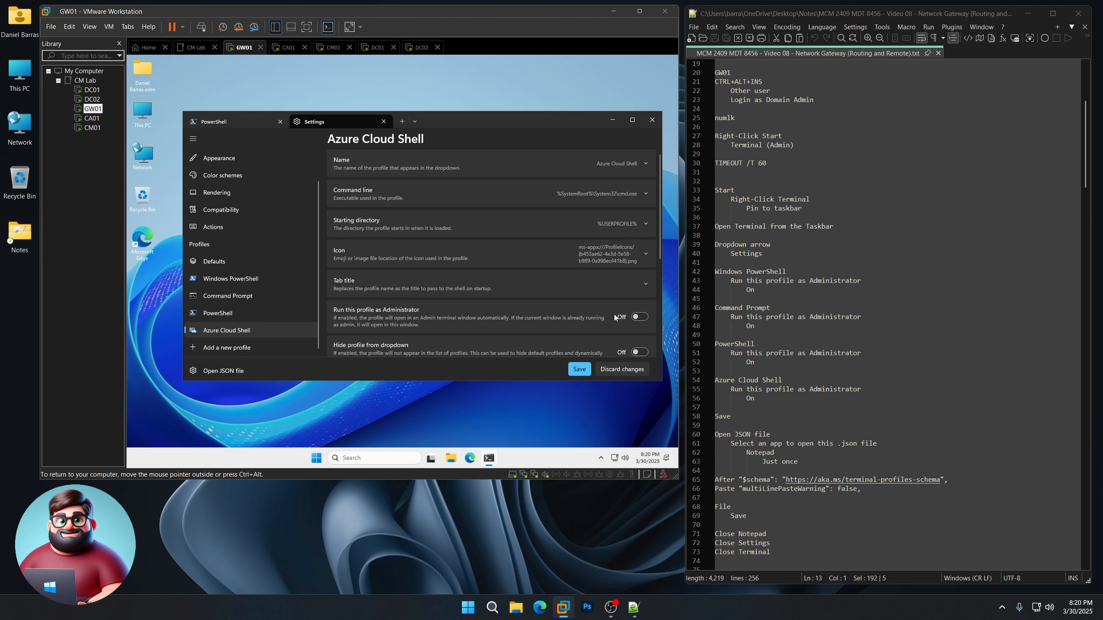
{"action": "left_click", "coordinate": [639, 317]}
{"action": "left_click", "coordinate": [579, 369]}
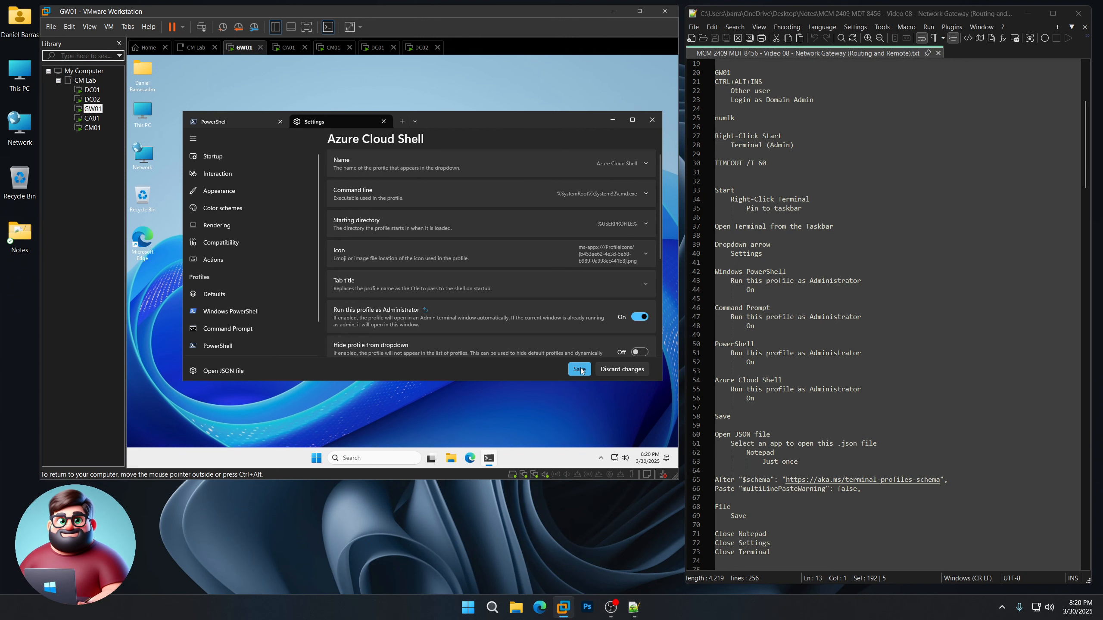
{"action": "left_click", "coordinate": [223, 370]}
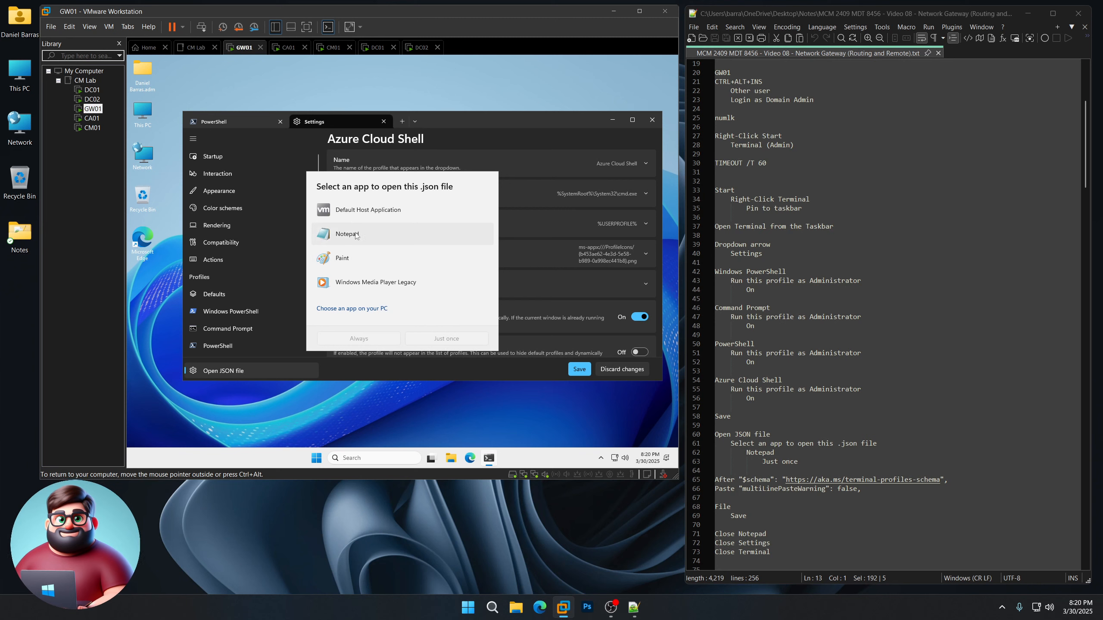
{"action": "left_click", "coordinate": [355, 235]}
Step: Open settings.json in Notepad just once and paste "multiLinePasteWarning": false after the $schema line
{"action": "left_click", "coordinate": [446, 339]}
{"action": "scroll", "coordinate": [819, 338], "scroll_direction": "down", "scroll_amount": 9}
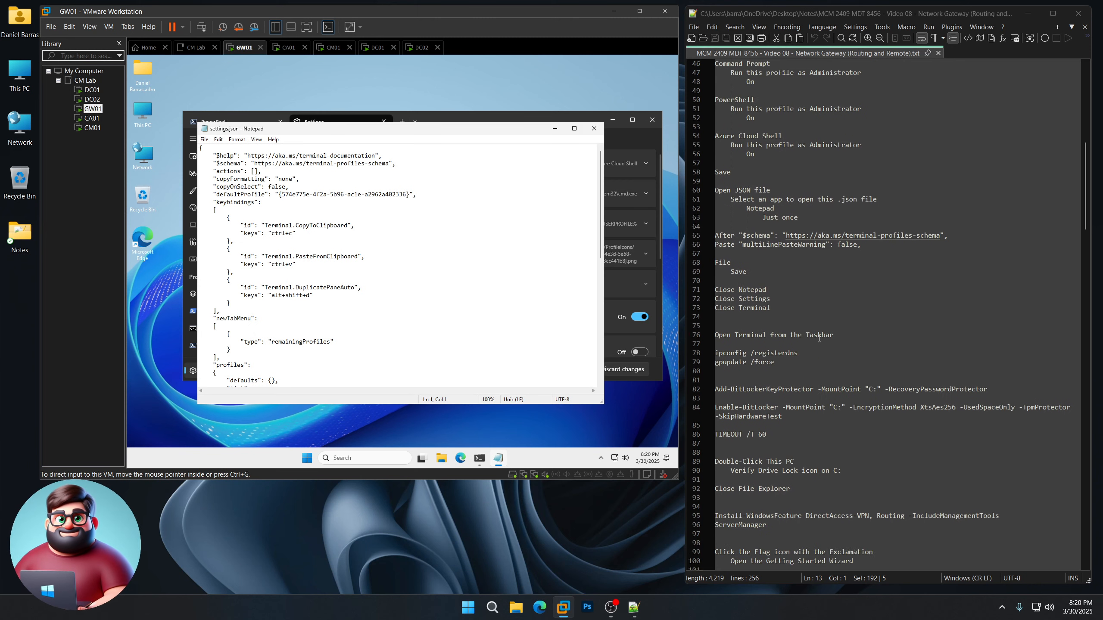
{"action": "scroll", "coordinate": [818, 338], "scroll_direction": "down", "scroll_amount": 2}
{"action": "left_click_drag", "start_coordinate": [860, 190], "coordinate": [738, 191]}
{"action": "right_click", "coordinate": [754, 190]}
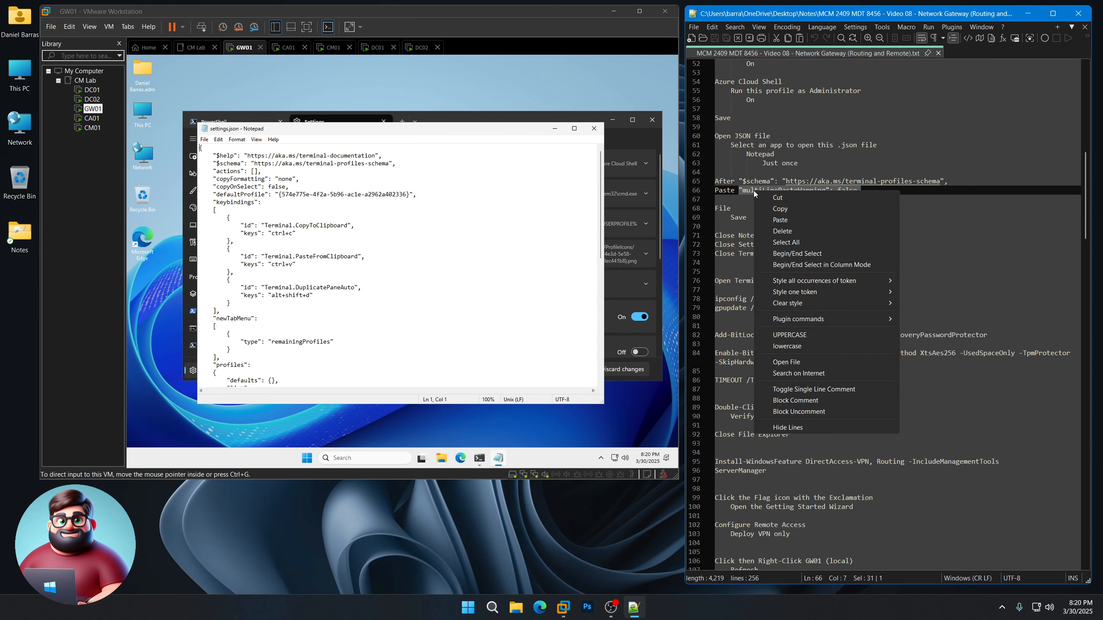
{"action": "left_click", "coordinate": [780, 208]}
{"action": "key", "text": "Return"}
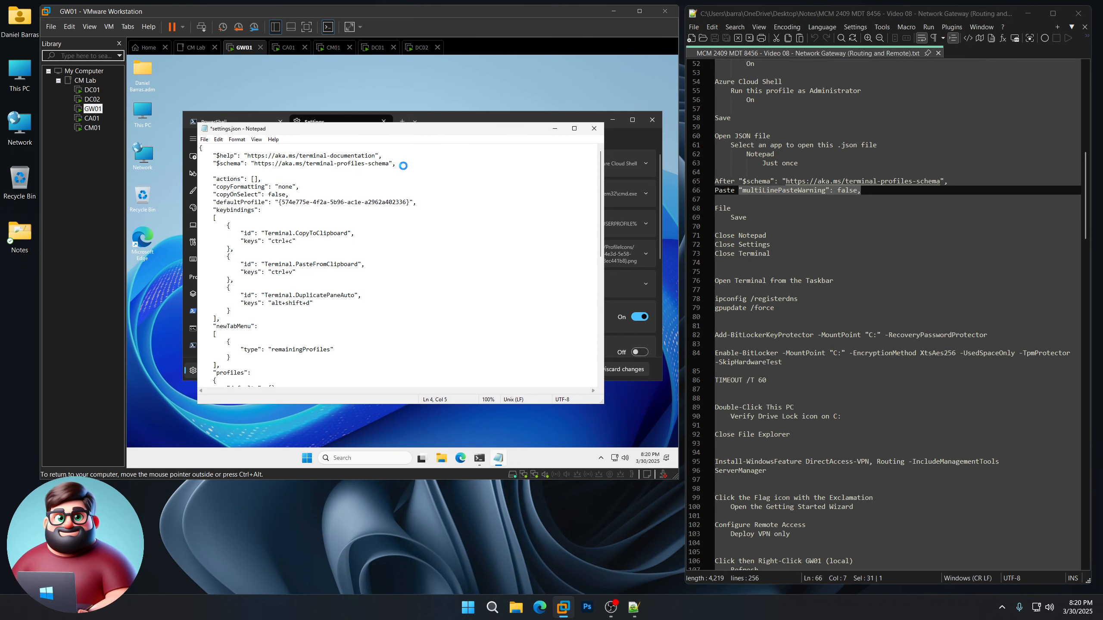
{"action": "key", "text": "ctrl+v"}
Step: Save settings.json and close Notepad, Terminal settings and the Terminal window
{"action": "left_click", "coordinate": [204, 140]}
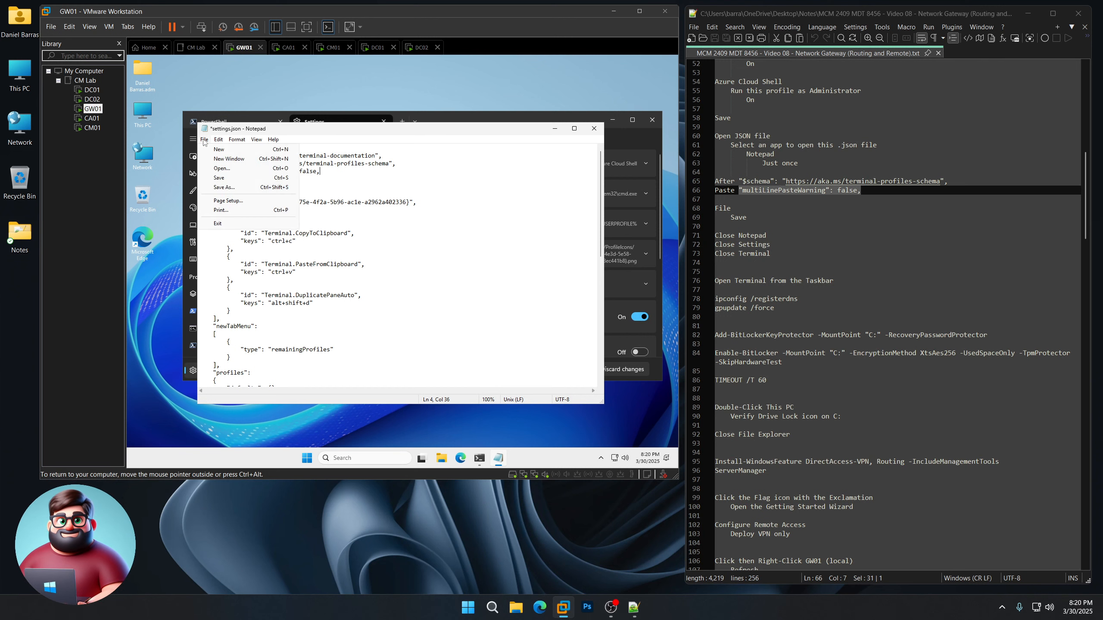
{"action": "left_click", "coordinate": [219, 177]}
{"action": "left_click", "coordinate": [594, 128]}
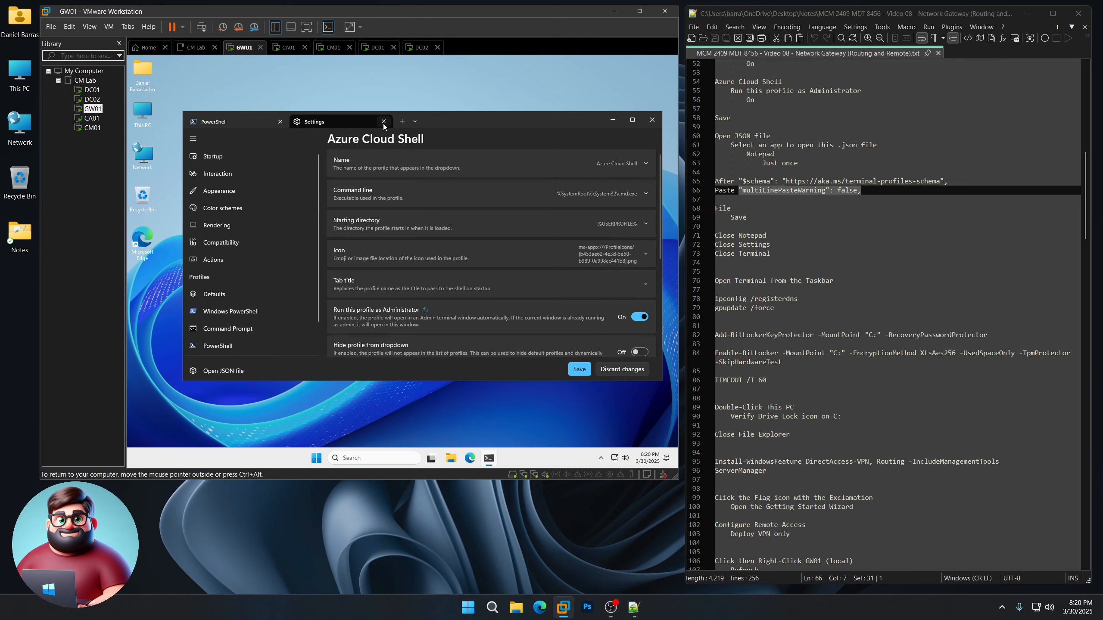
{"action": "left_click", "coordinate": [384, 121]}
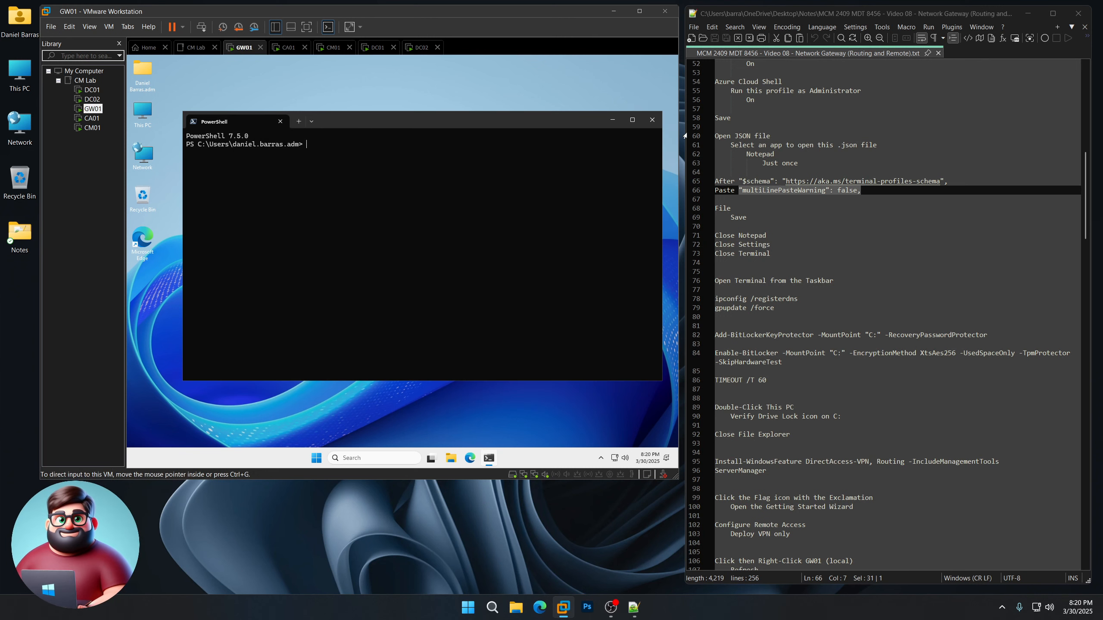
{"action": "left_click", "coordinate": [653, 119]}
{"action": "scroll", "coordinate": [897, 304], "scroll_direction": "down", "scroll_amount": 3}
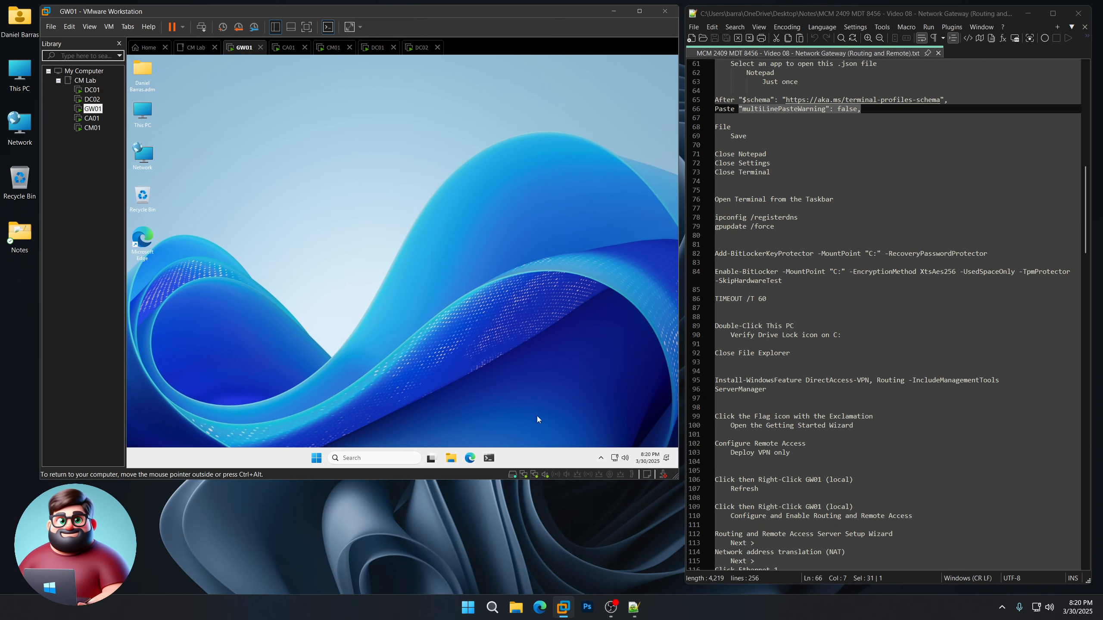
Step: Run ipconfig /registerdns and gpupdate /force in an Administrator Terminal on GW01
{"action": "left_click", "coordinate": [489, 458]}
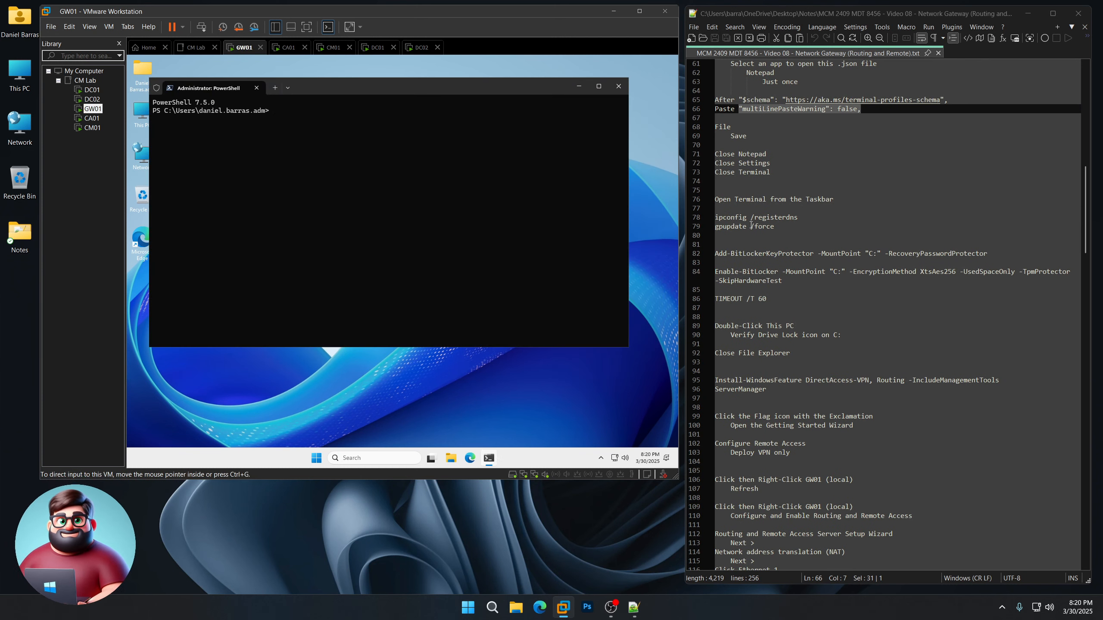
{"action": "left_click_drag", "start_coordinate": [721, 235], "coordinate": [715, 217]}
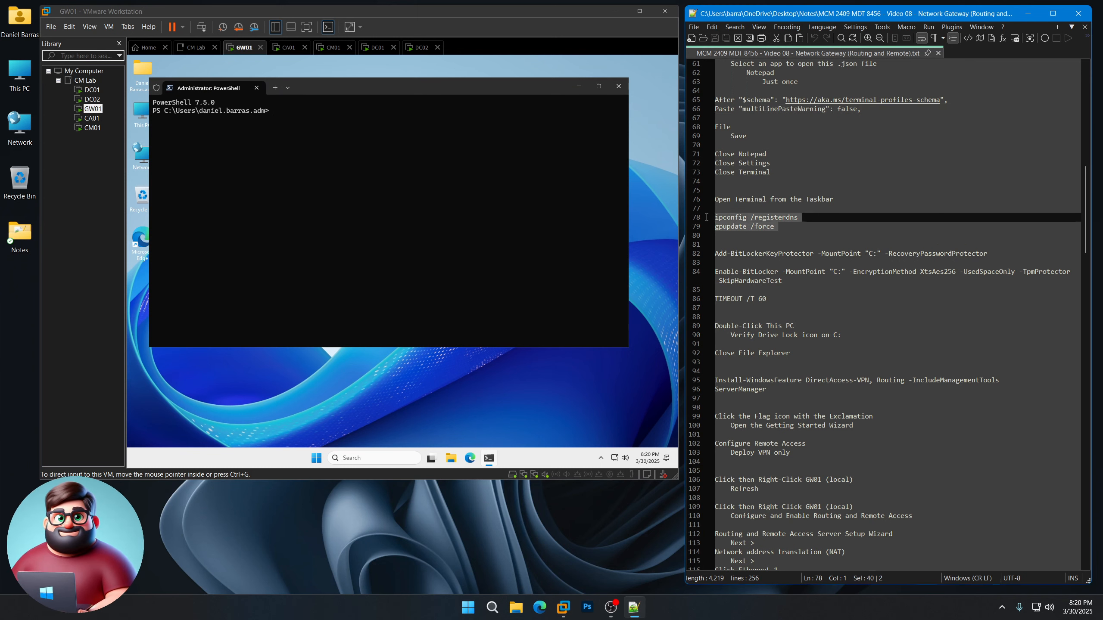
{"action": "right_click", "coordinate": [738, 221]}
{"action": "left_click", "coordinate": [770, 240]}
{"action": "left_click", "coordinate": [328, 130]}
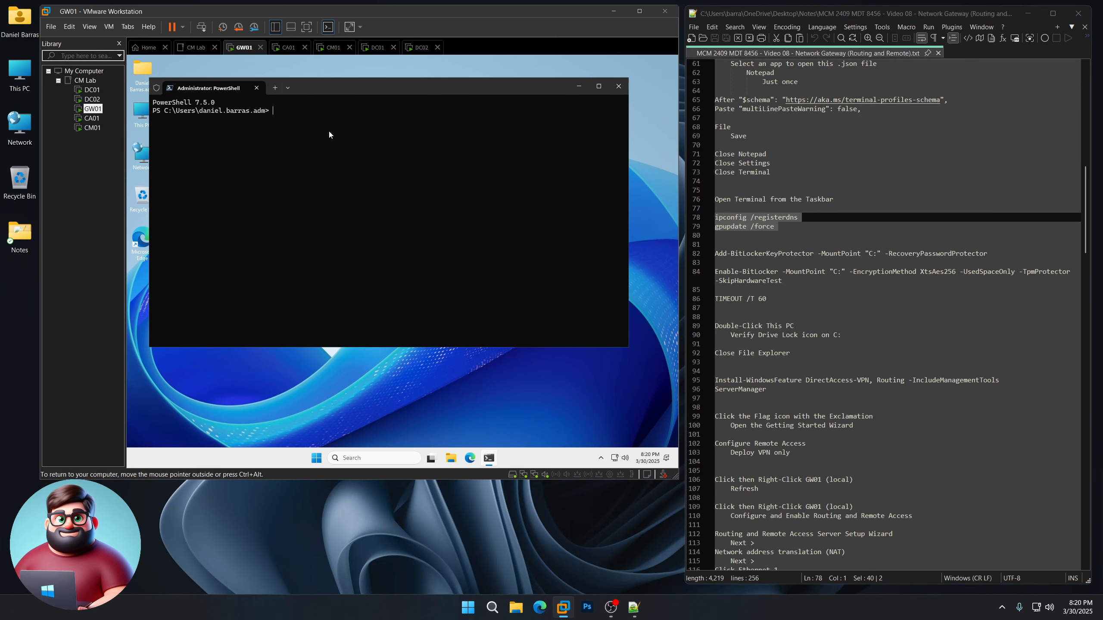
{"action": "right_click", "coordinate": [329, 135]}
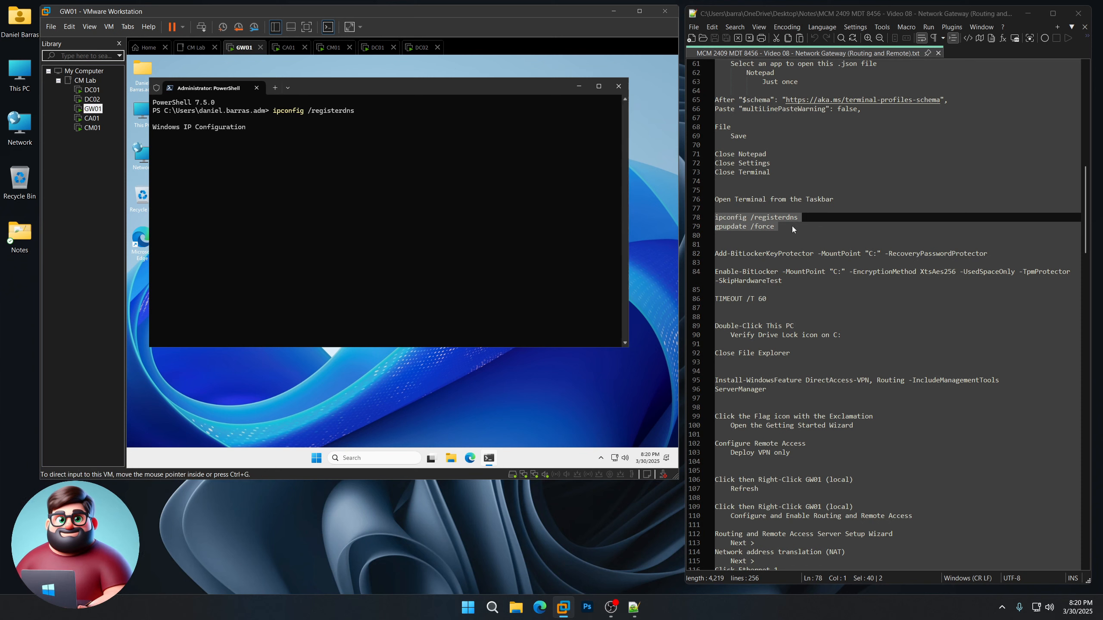
Step: Copy the BitLocker and TIMEOUT commands from the notes for GW01
{"action": "scroll", "coordinate": [788, 230], "scroll_direction": "down", "scroll_amount": 2}
{"action": "left_click_drag", "start_coordinate": [755, 254], "coordinate": [715, 208]}
{"action": "right_click", "coordinate": [747, 218]}
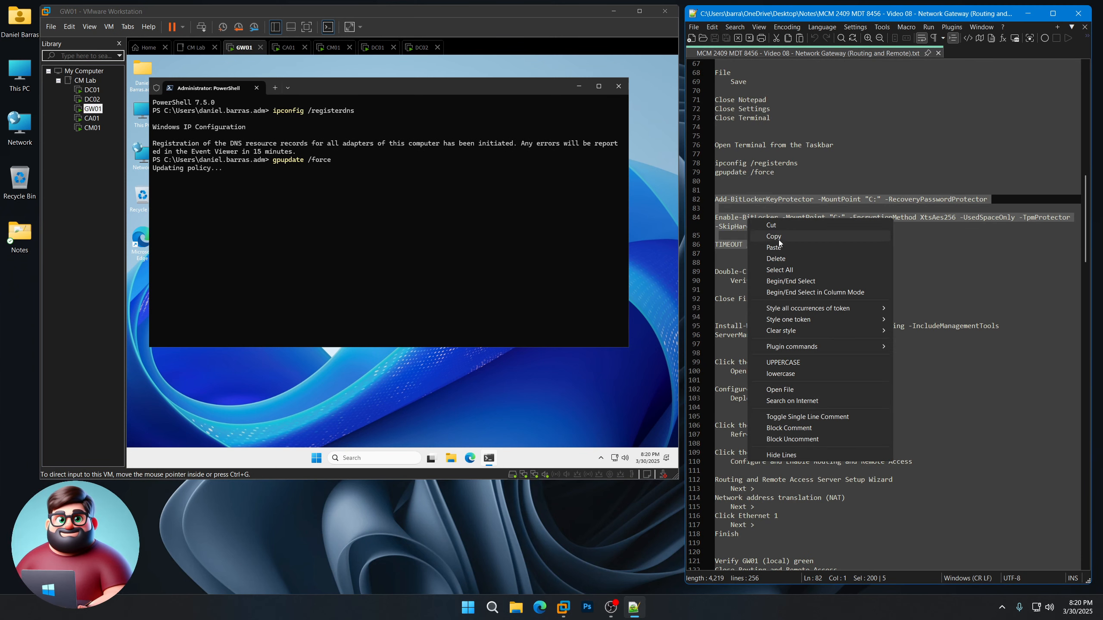
{"action": "left_click", "coordinate": [775, 237]}
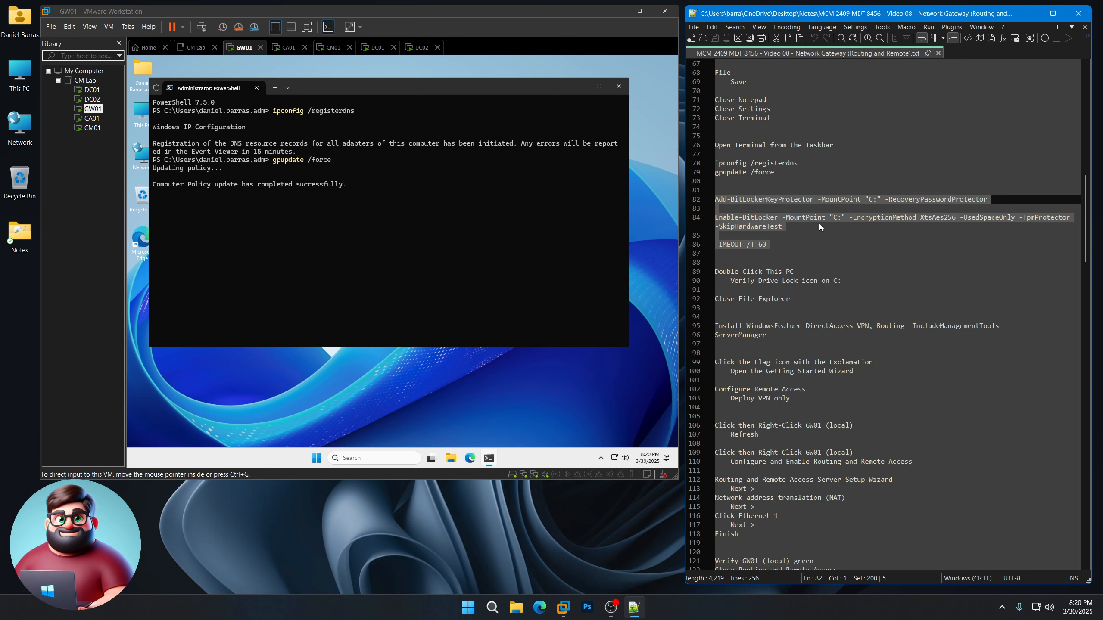
{"action": "left_click", "coordinate": [359, 93]}
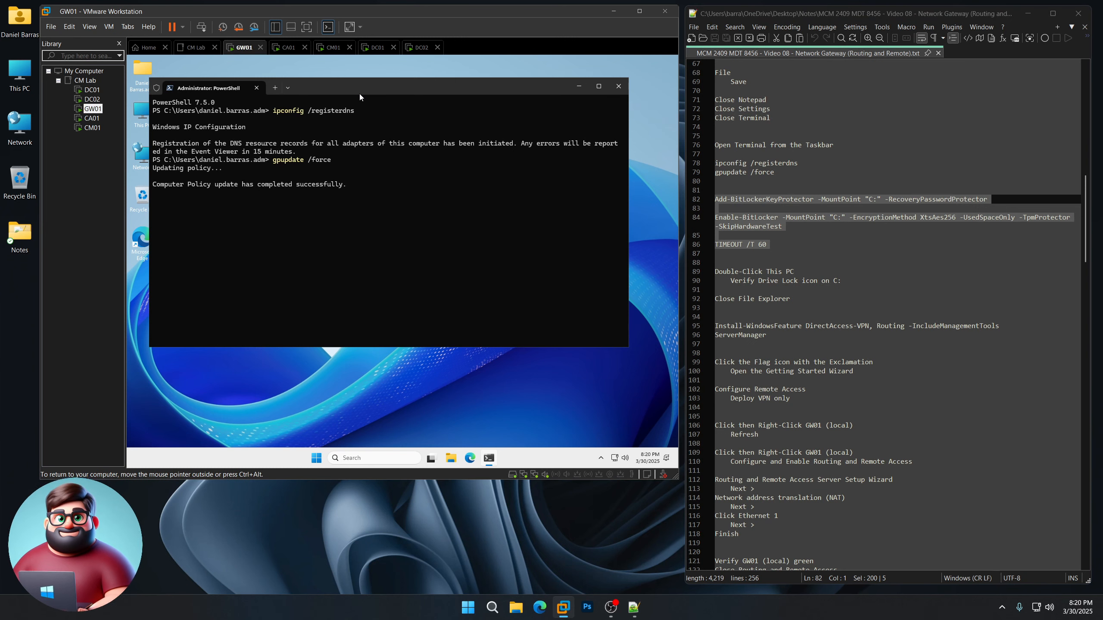
Step: Run the BitLocker commands and confirm drive C: shows encryption in This PC
{"action": "key", "text": "ctrl+v"}
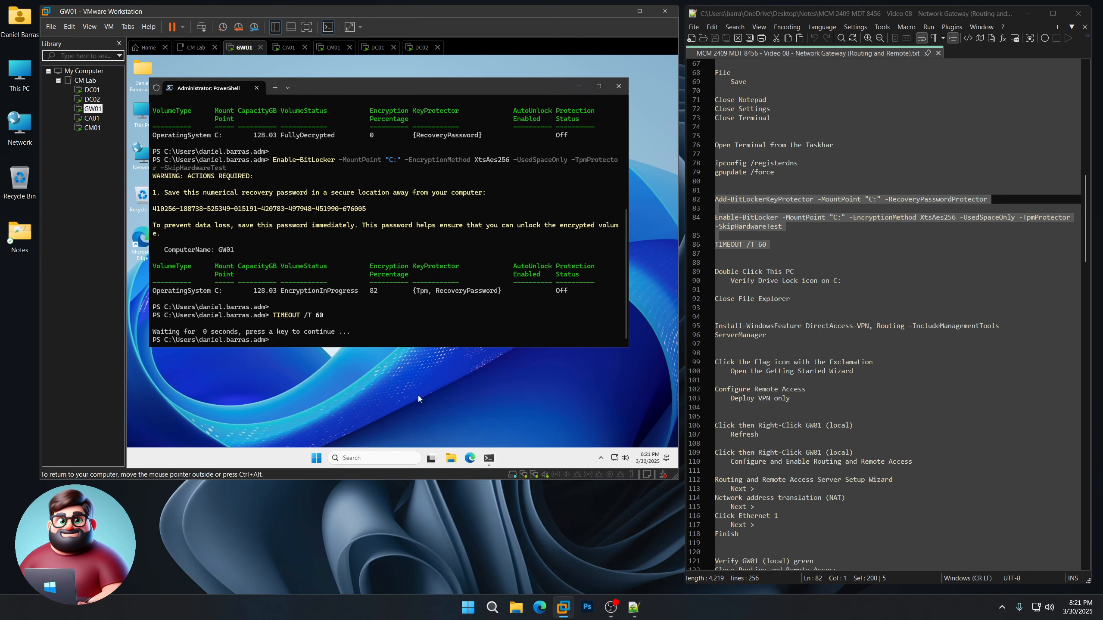
{"action": "double_click", "coordinate": [142, 112]}
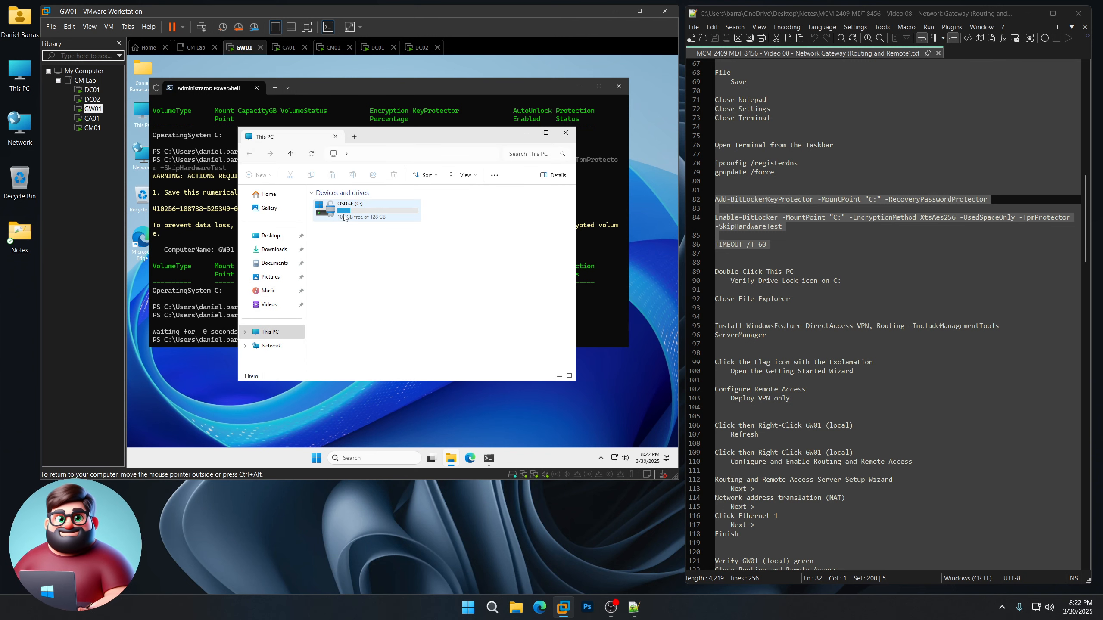
{"action": "left_click", "coordinate": [565, 132]}
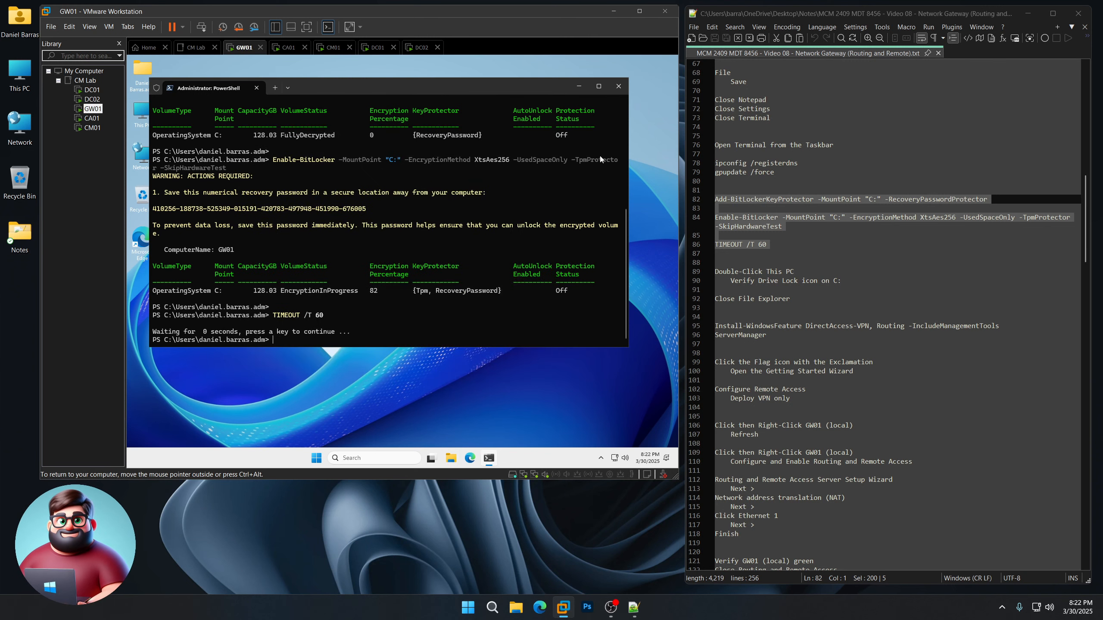
Step: Run Install-WindowsFeature DirectAccess-VPN, Routing -IncludeManagementTools in GW01's PowerShell
{"action": "left_click_drag", "start_coordinate": [734, 343], "coordinate": [716, 329]}
{"action": "right_click", "coordinate": [740, 339]}
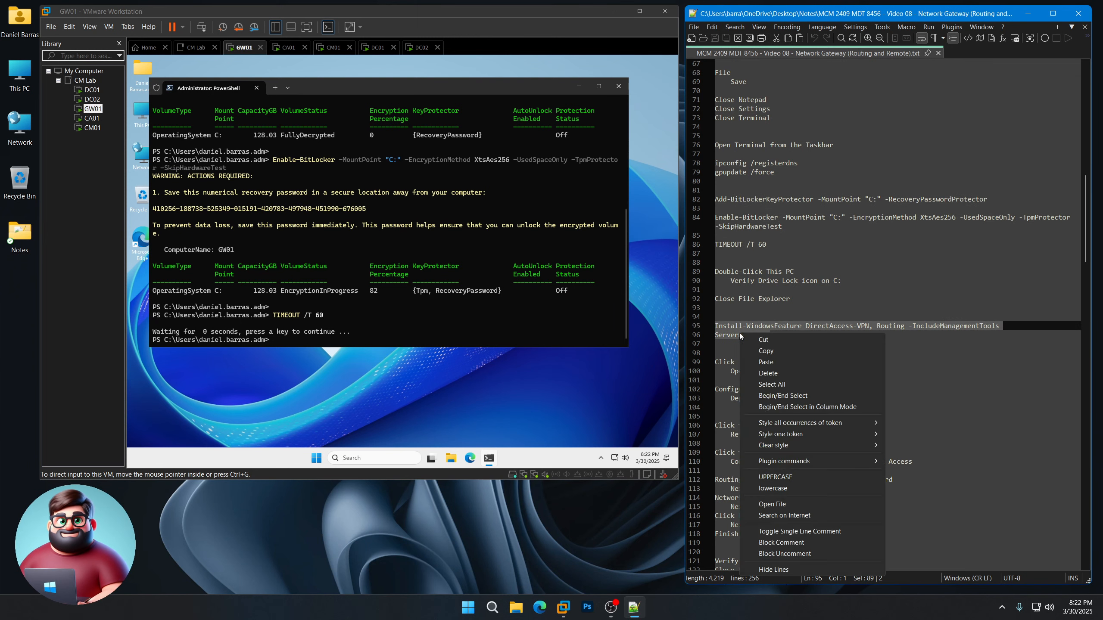
{"action": "left_click", "coordinate": [769, 352]}
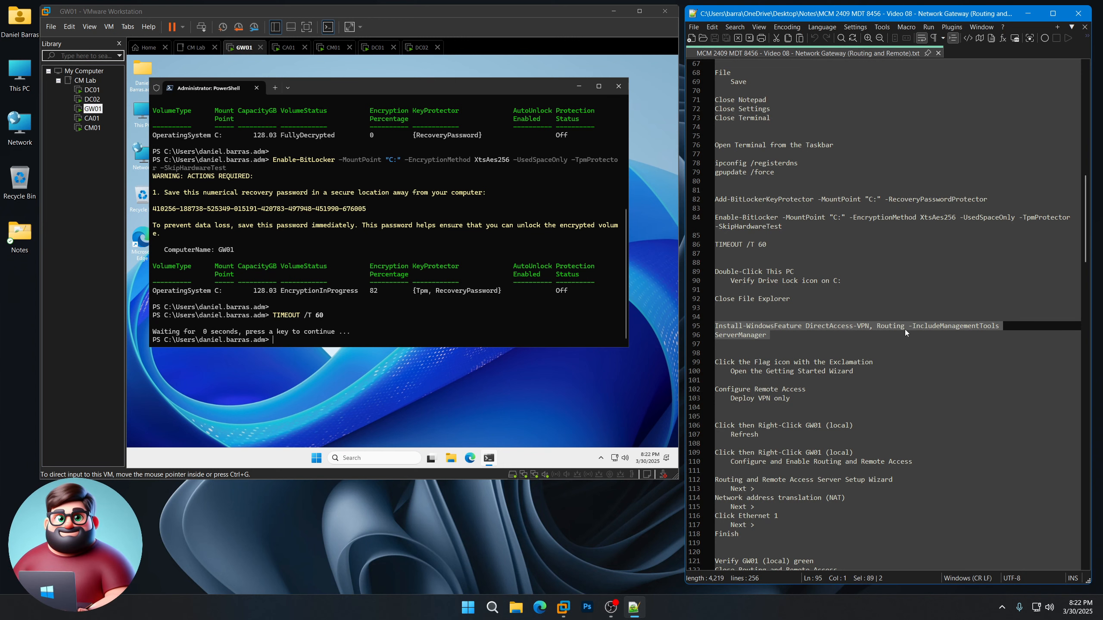
{"action": "left_click", "coordinate": [407, 168]}
{"action": "right_click", "coordinate": [406, 286]}
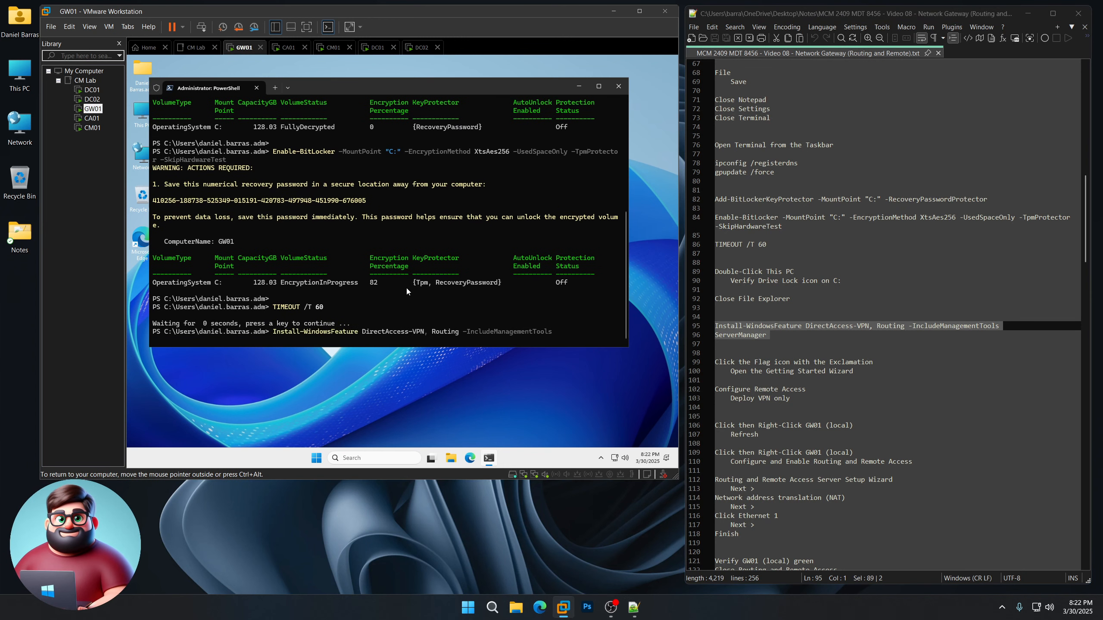
{"action": "scroll", "coordinate": [810, 320], "scroll_direction": "down", "scroll_amount": 7}
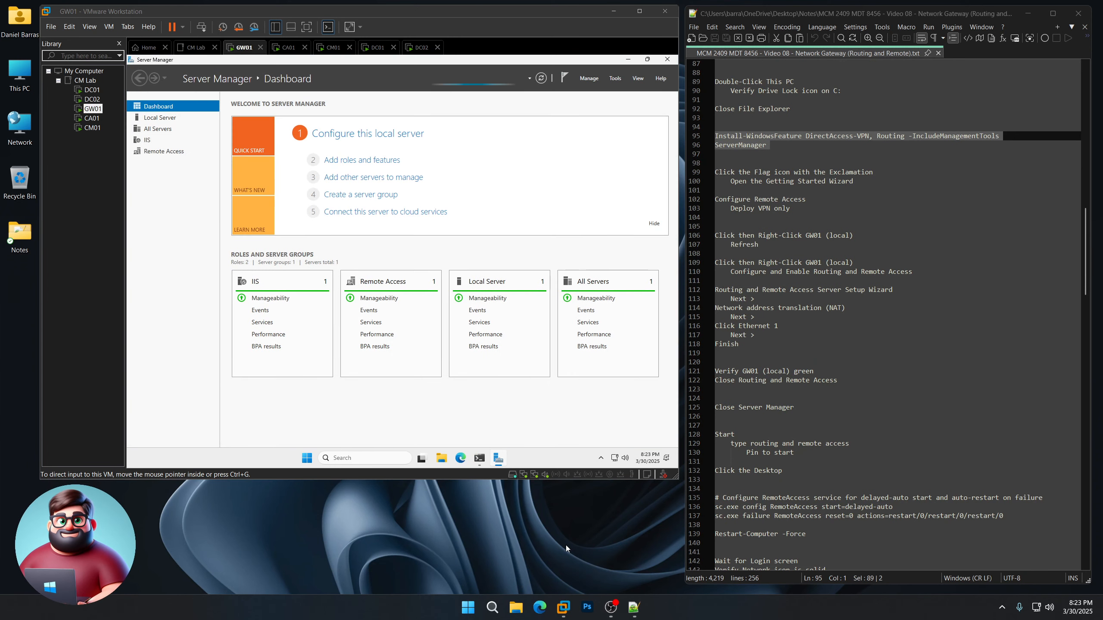
Step: Launch the Remote Access Getting Started Wizard from Server Manager and choose Deploy VPN only
{"action": "left_click", "coordinate": [530, 192]}
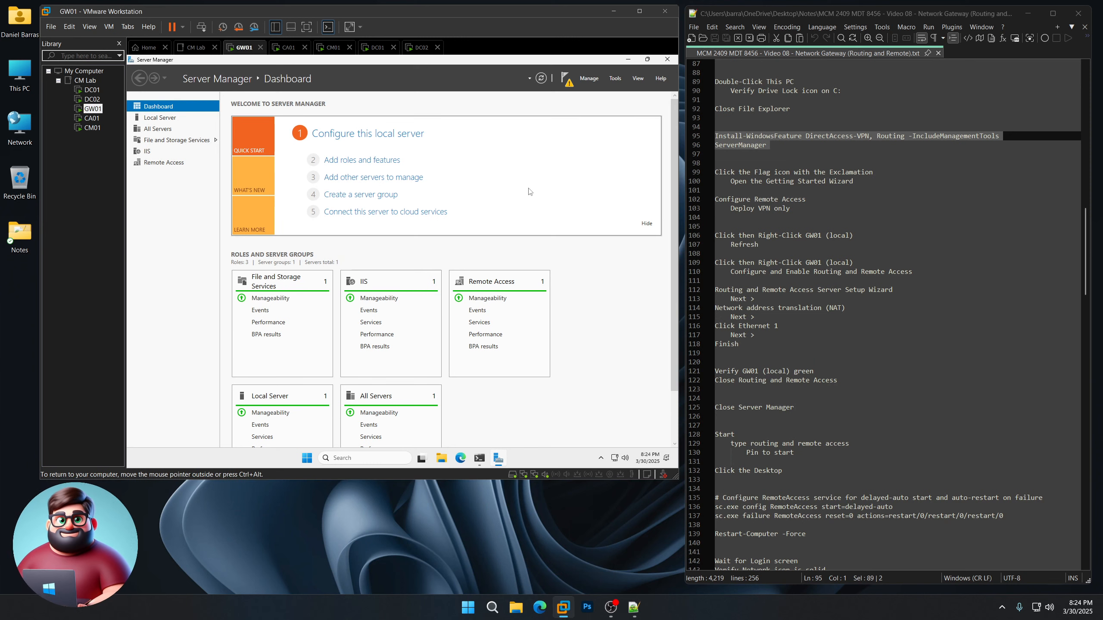
{"action": "left_click", "coordinate": [568, 83]}
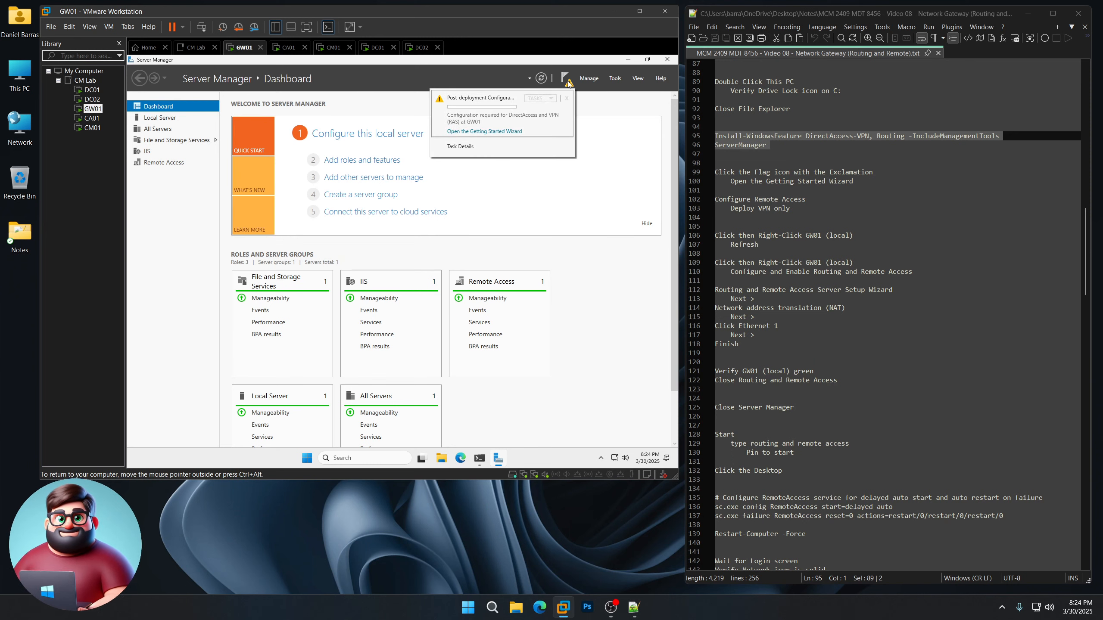
{"action": "left_click", "coordinate": [507, 132]}
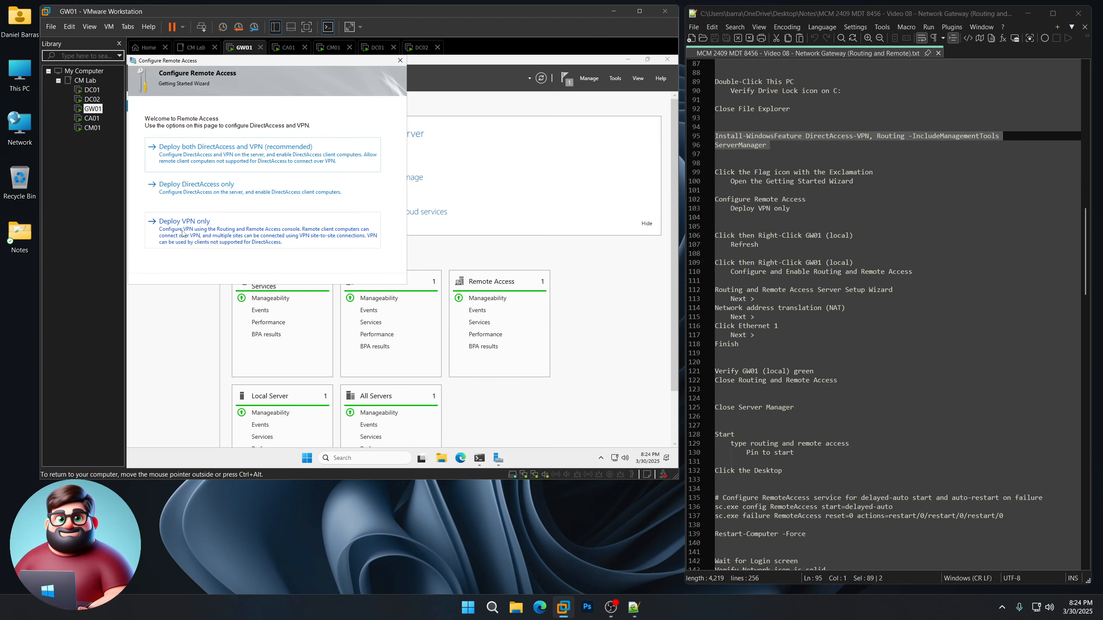
{"action": "left_click", "coordinate": [209, 235]}
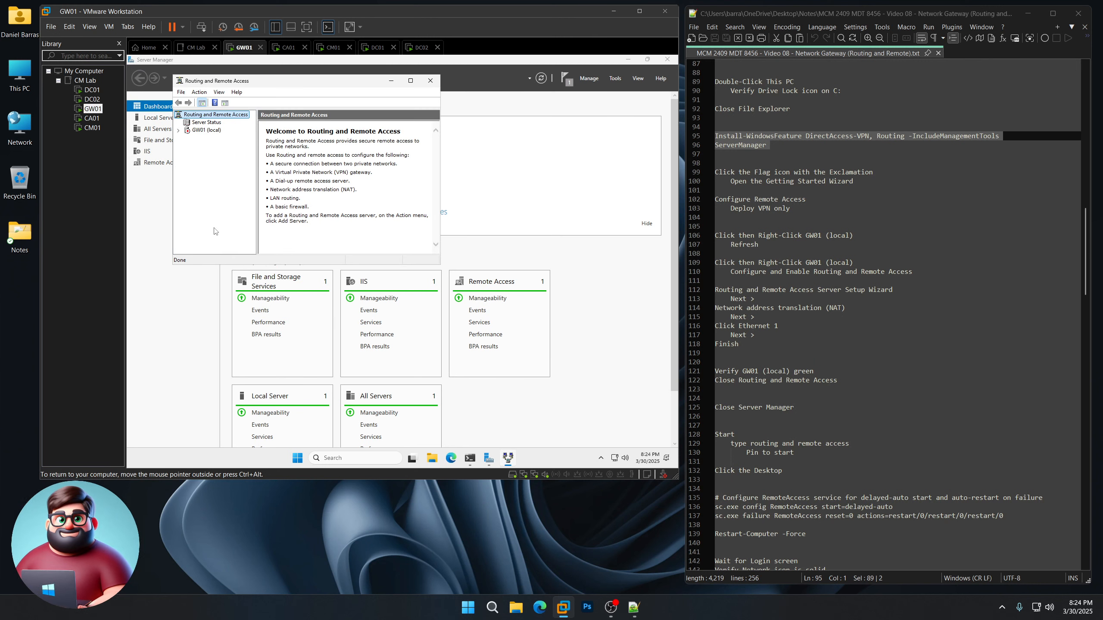
Step: Refresh GW01 (local) in Routing and Remote Access and reopen its action menu
{"action": "left_click", "coordinate": [208, 131]}
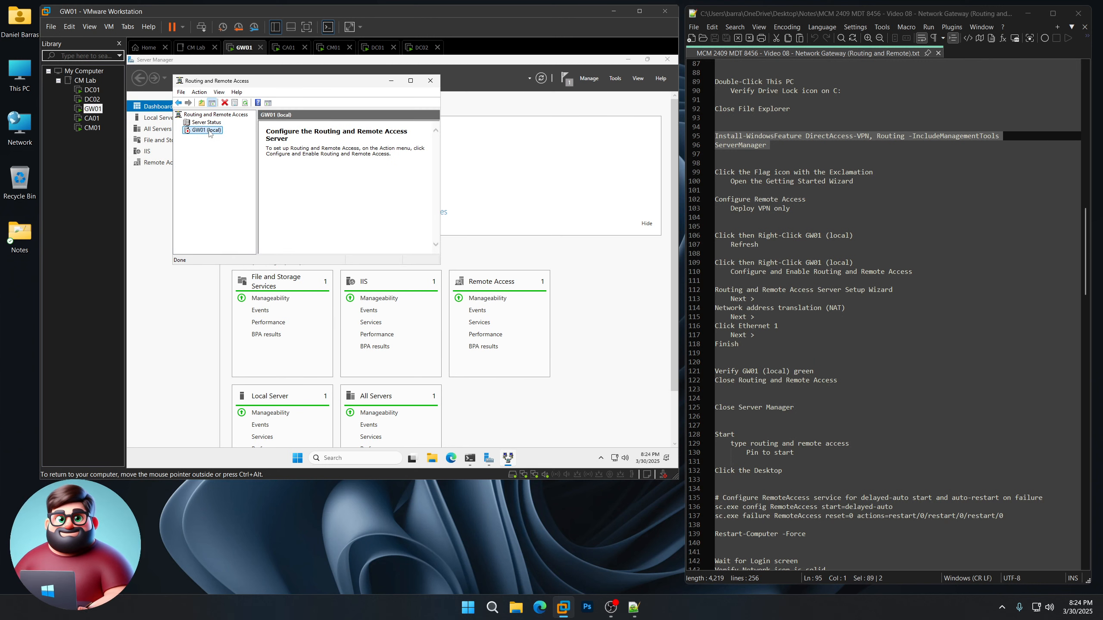
{"action": "right_click", "coordinate": [209, 133]}
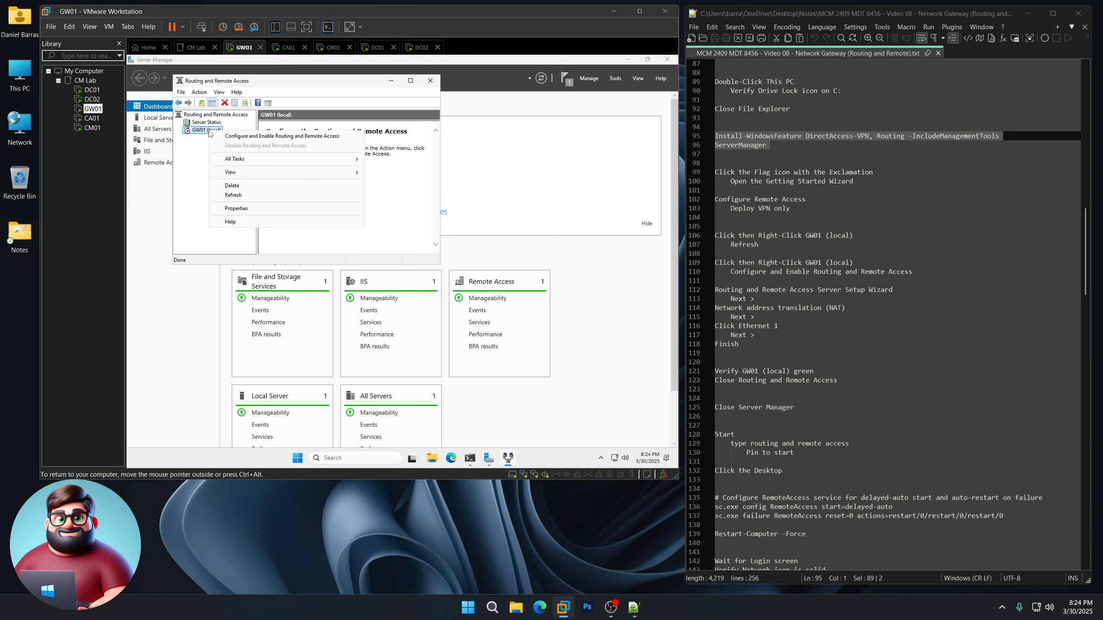
{"action": "left_click", "coordinate": [233, 195]}
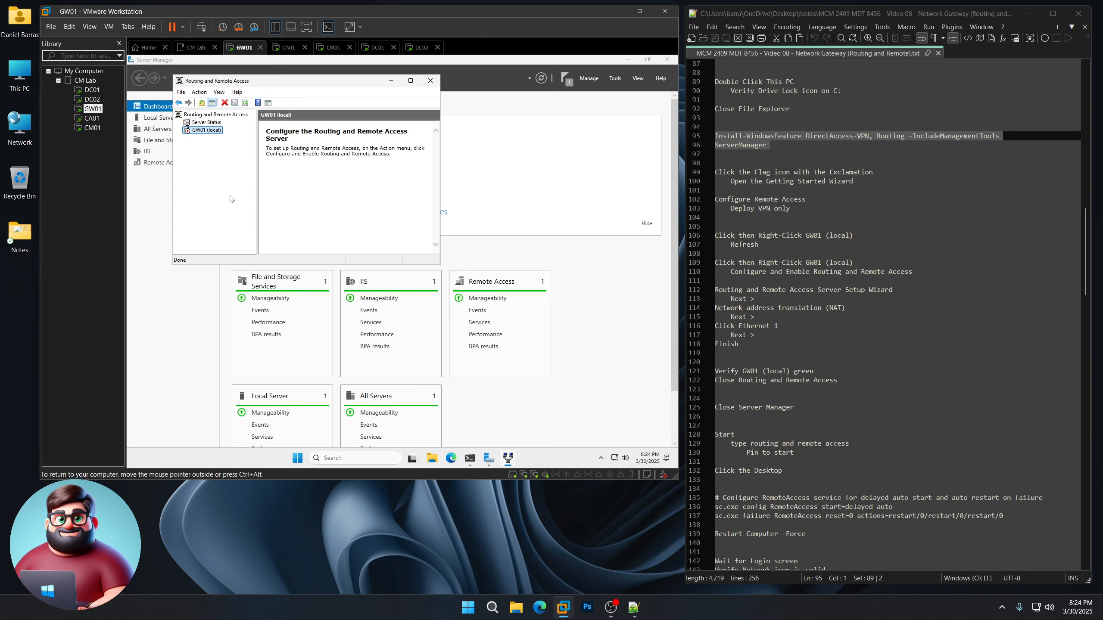
{"action": "right_click", "coordinate": [209, 130]}
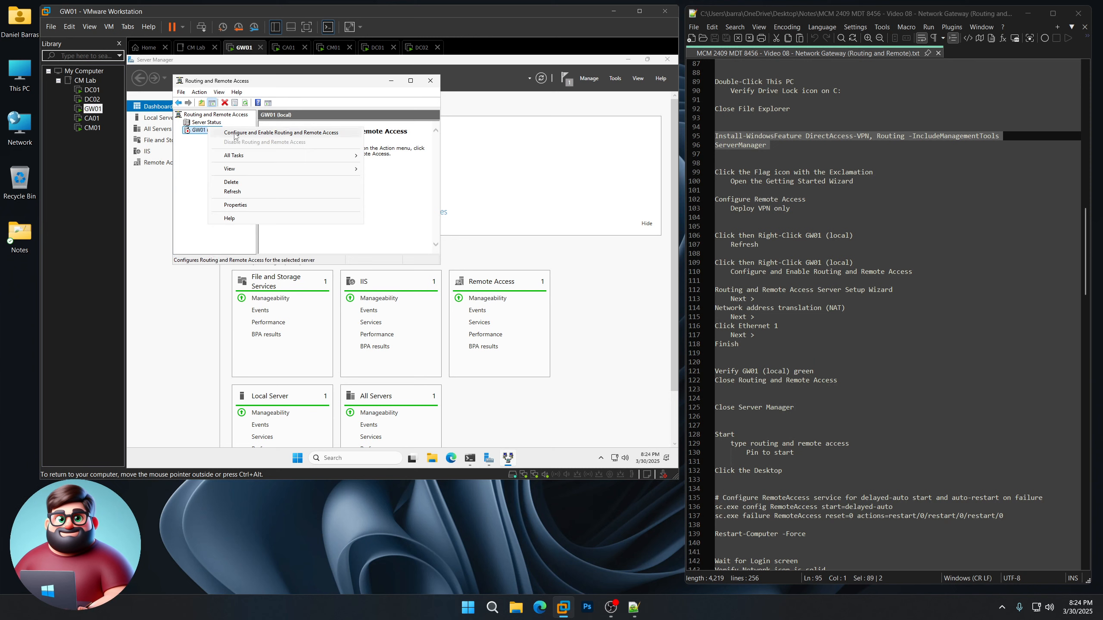
Step: Run the Routing and Remote Access setup wizard choosing NAT, with Ethernet1 as the public interface
{"action": "left_click", "coordinate": [235, 133]}
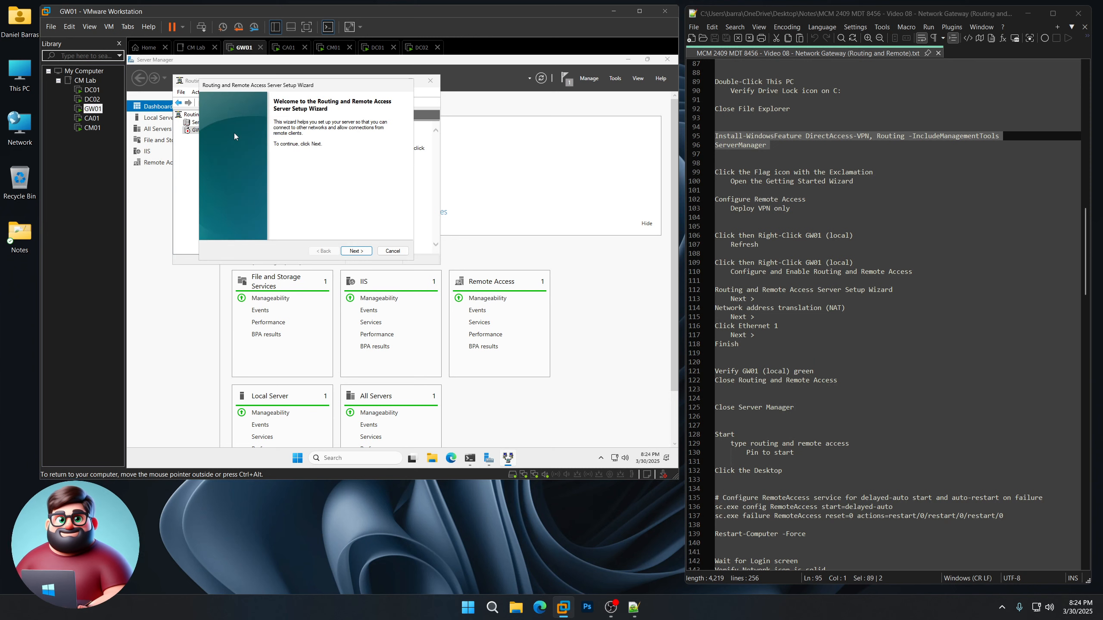
{"action": "left_click", "coordinate": [355, 251]}
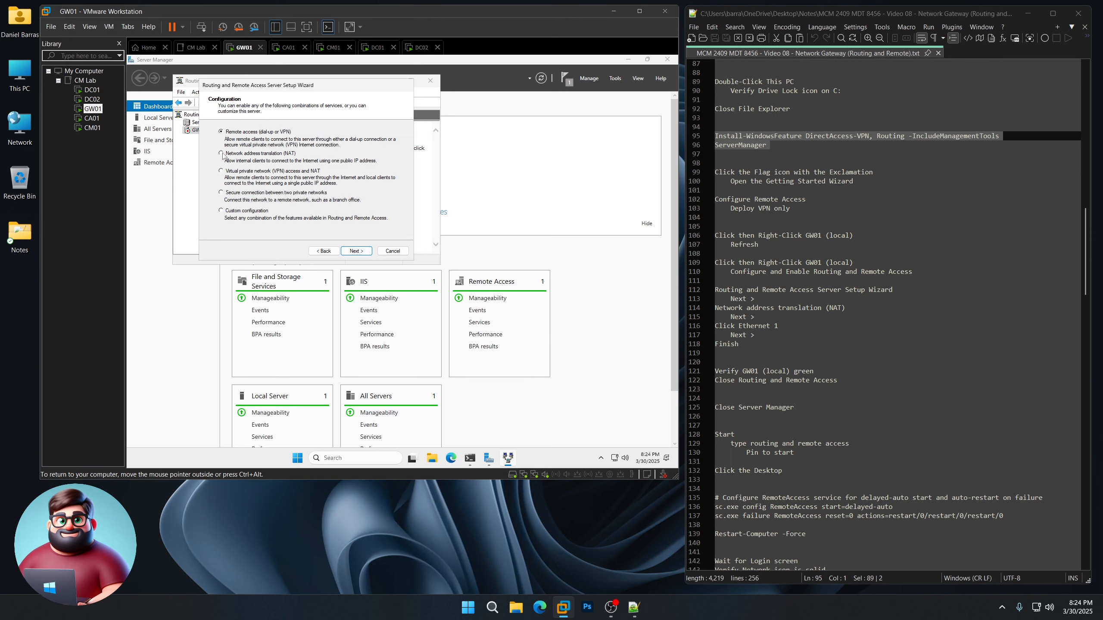
{"action": "left_click", "coordinate": [356, 251]}
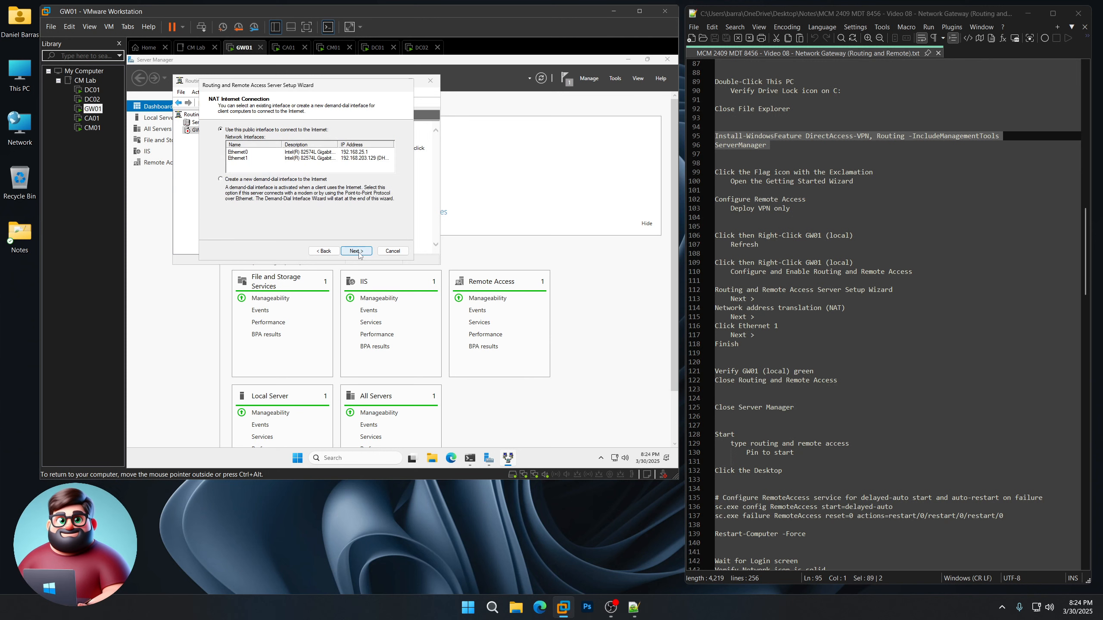
{"action": "left_click", "coordinate": [238, 159]}
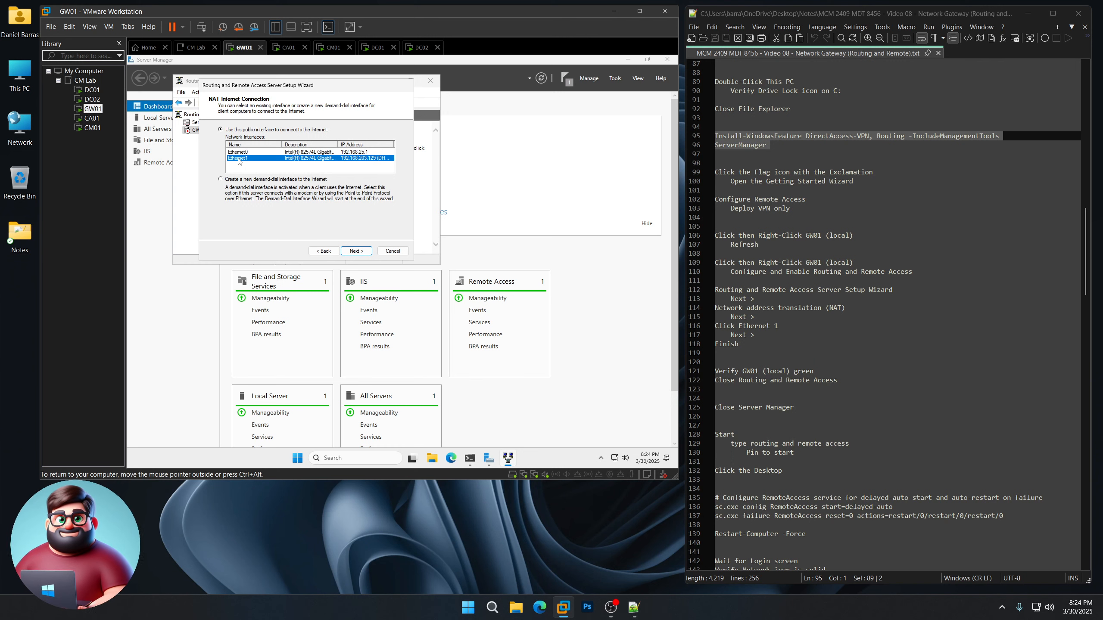
{"action": "left_click", "coordinate": [356, 251]}
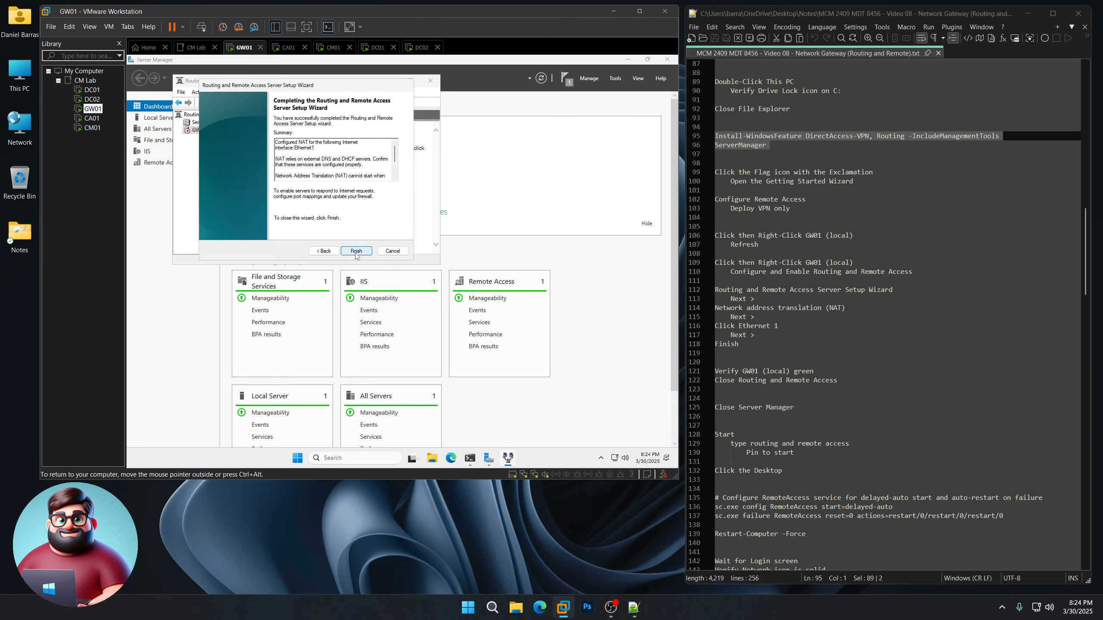
{"action": "scroll", "coordinate": [823, 298], "scroll_direction": "down", "scroll_amount": 4}
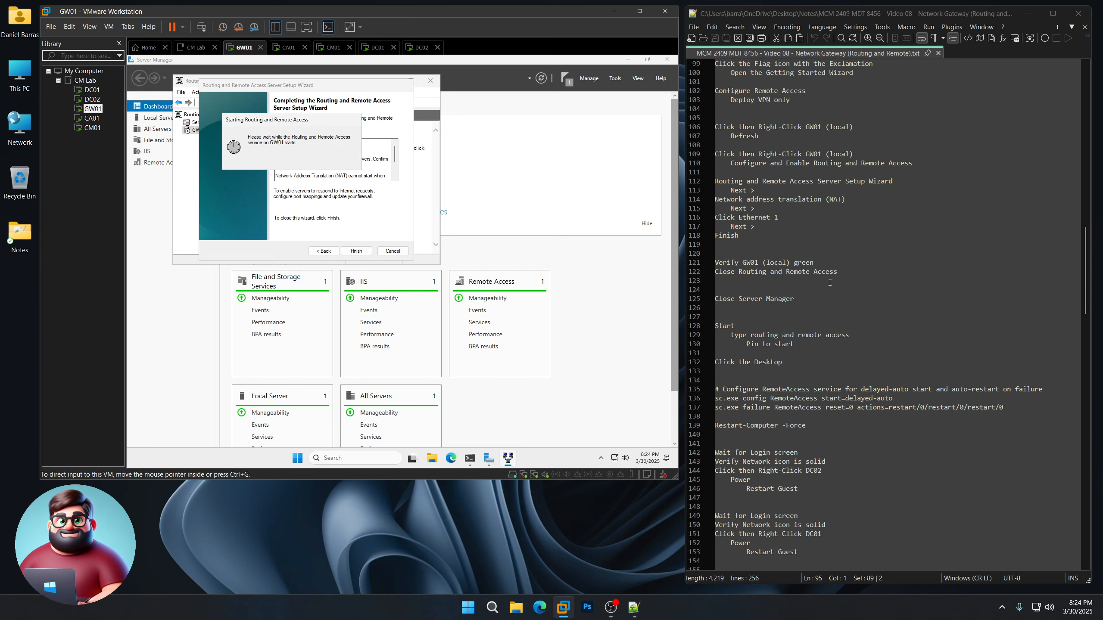
{"action": "scroll", "coordinate": [829, 282], "scroll_direction": "down", "scroll_amount": 2}
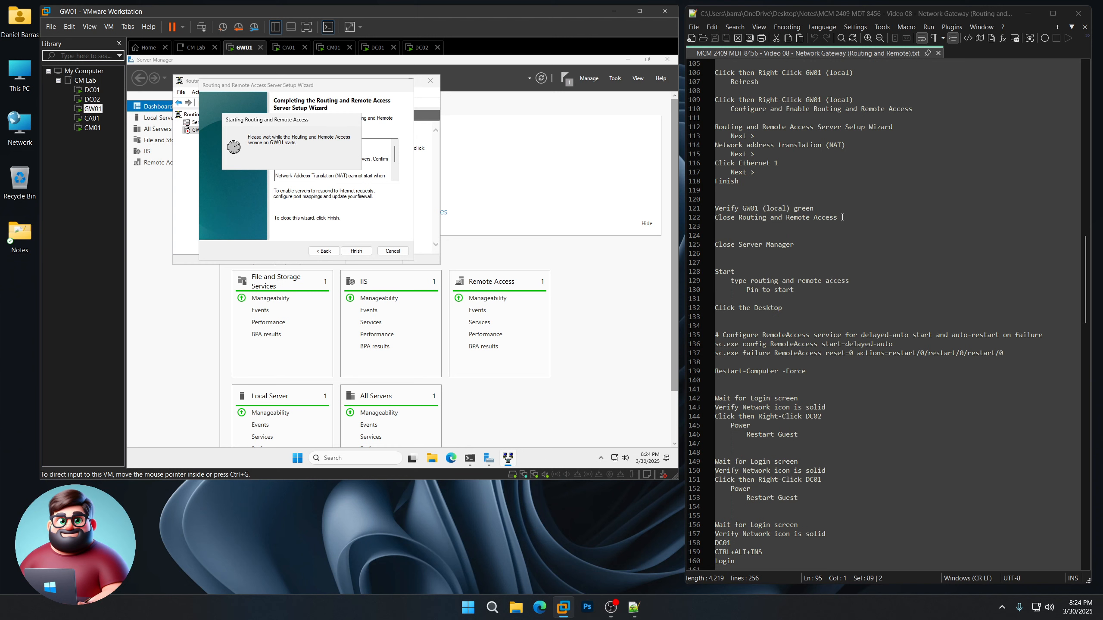
{"action": "left_click_drag", "start_coordinate": [842, 217], "coordinate": [699, 206]}
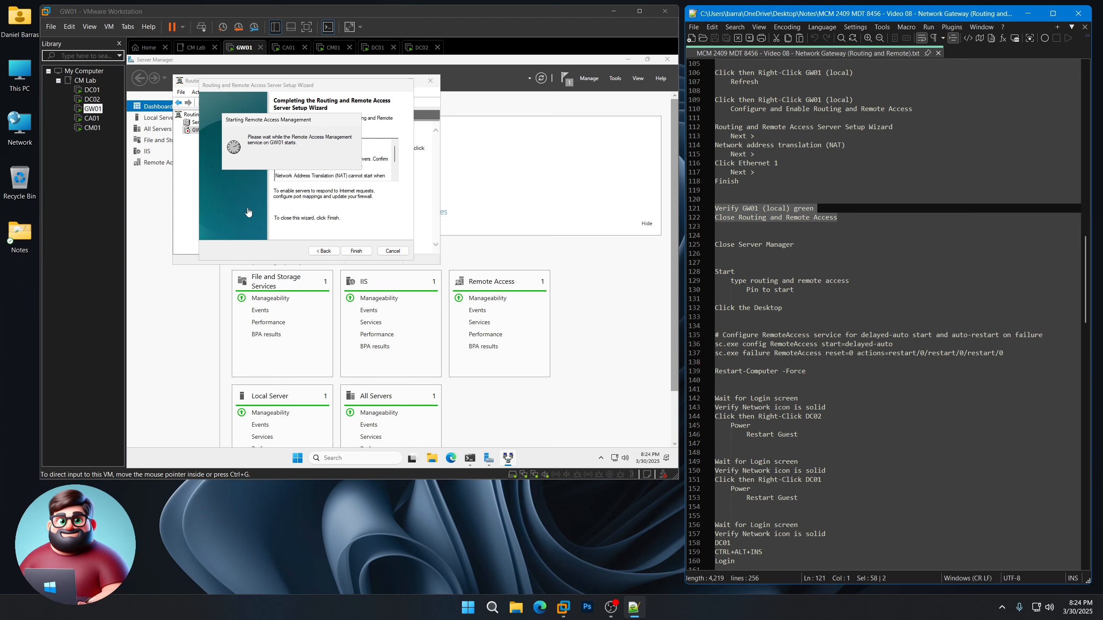
{"action": "left_click", "coordinate": [220, 202]}
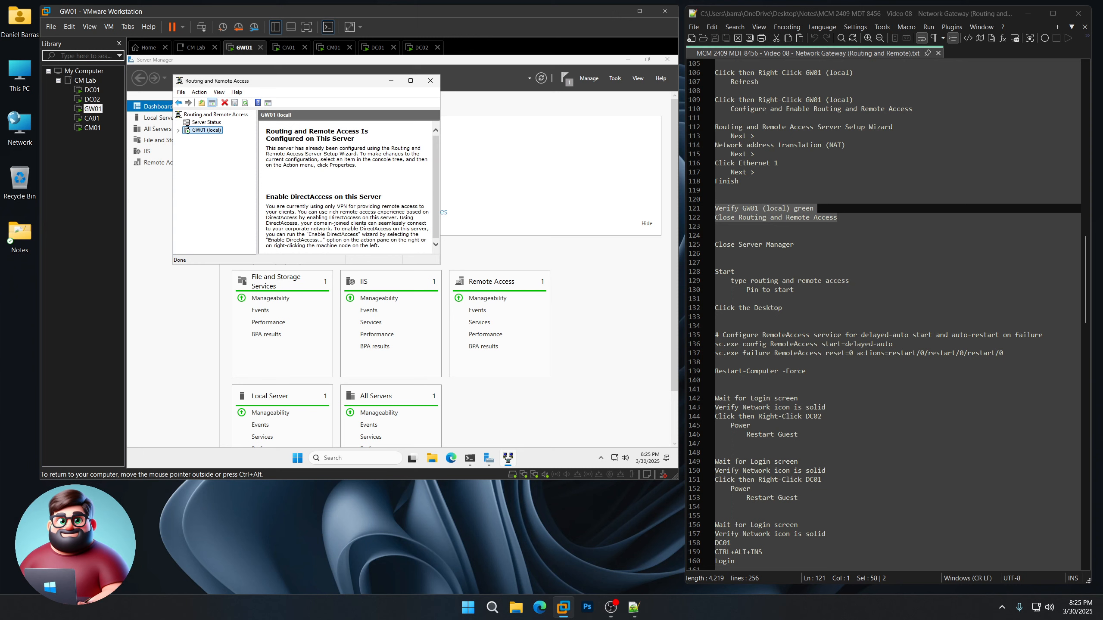
Step: Close the RRAS console and Server Manager, and pin Routing and Remote Access to Start
{"action": "left_click", "coordinate": [436, 81]}
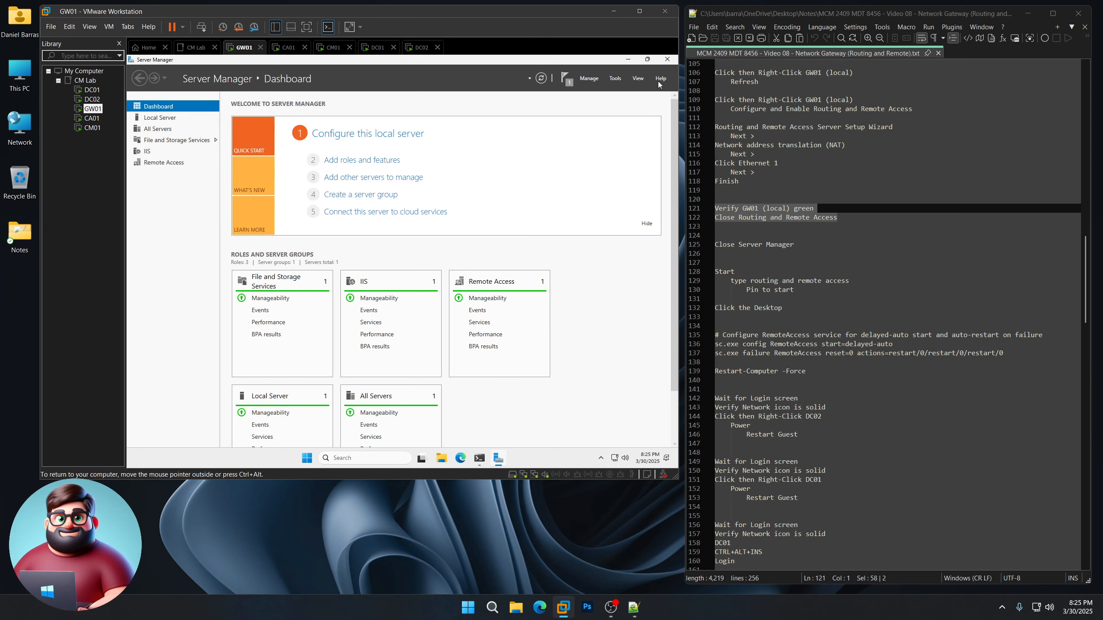
{"action": "left_click", "coordinate": [667, 60]}
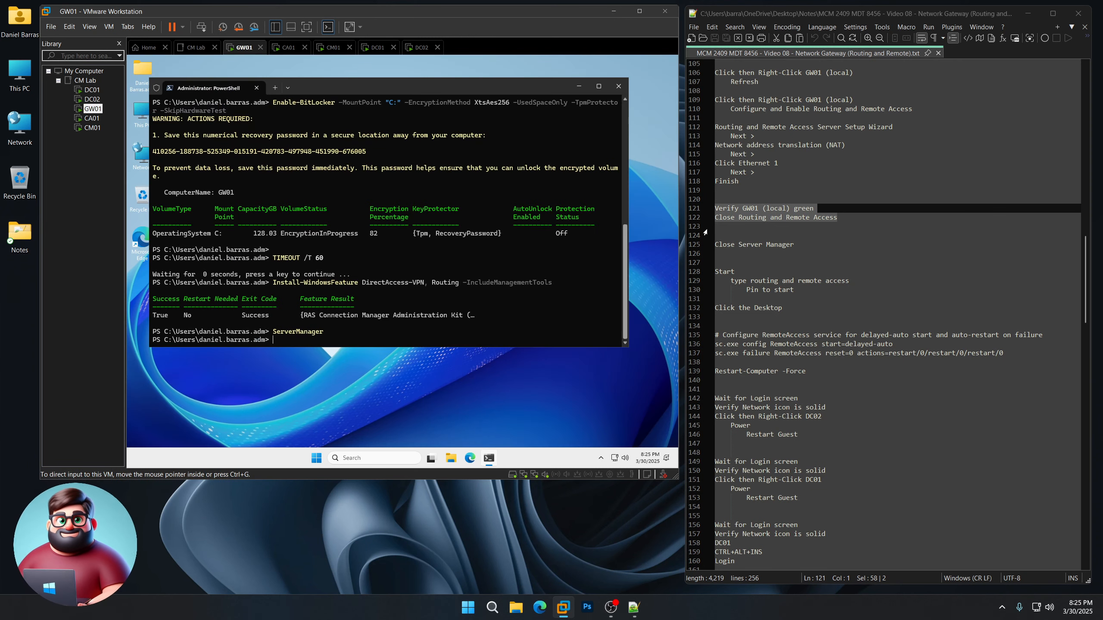
{"action": "scroll", "coordinate": [885, 304], "scroll_direction": "down", "scroll_amount": 3}
{"action": "left_click", "coordinate": [316, 458]}
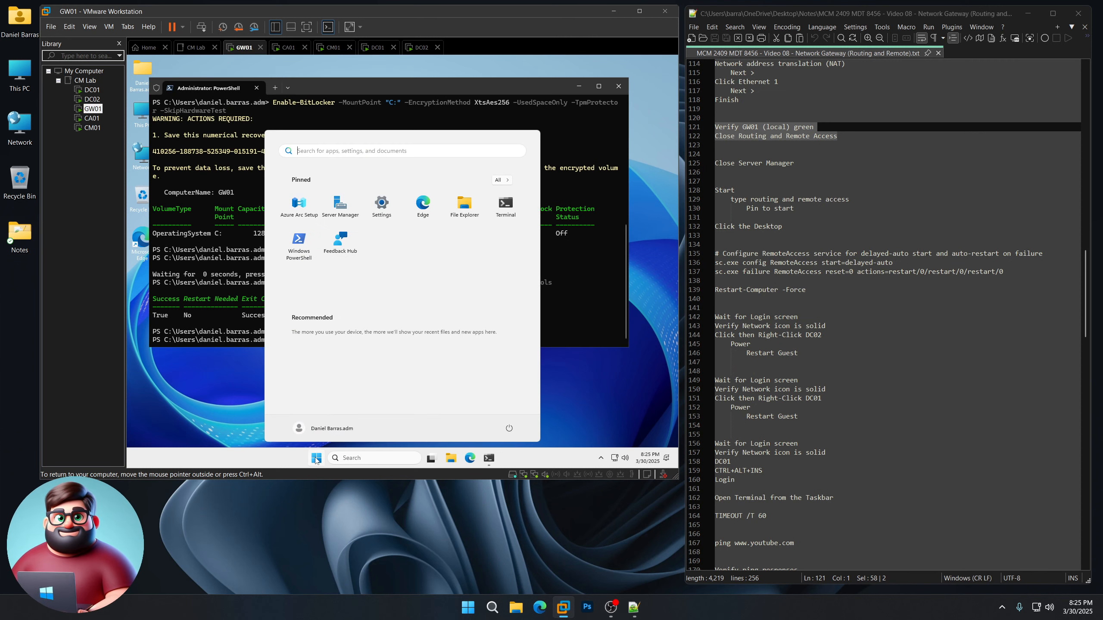
{"action": "type", "text": "routing a"}
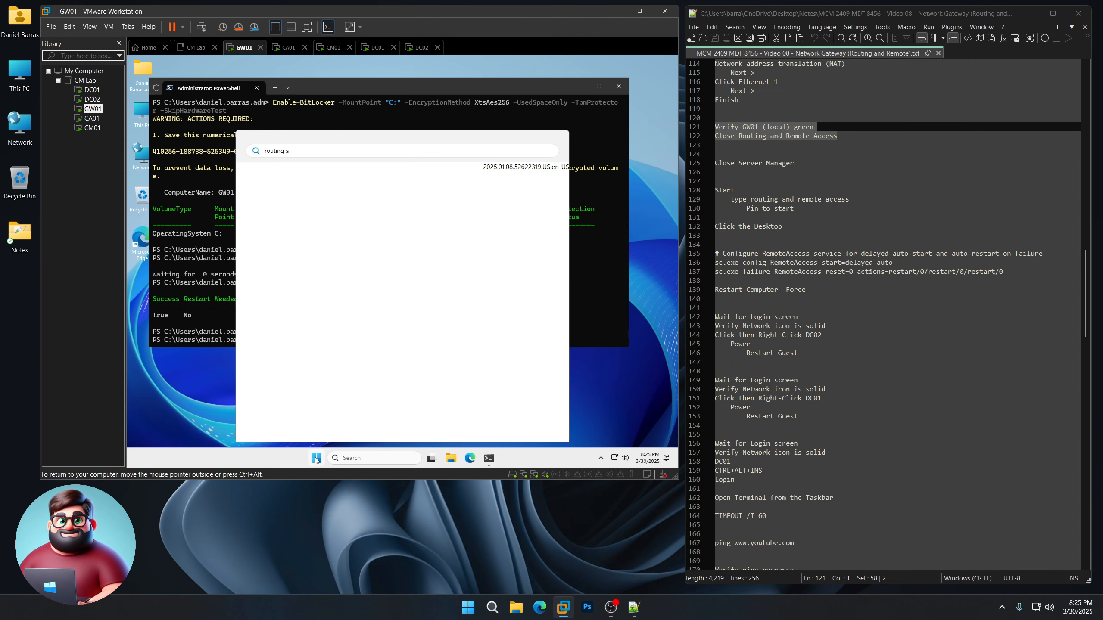
{"action": "type", "text": "nd remote"}
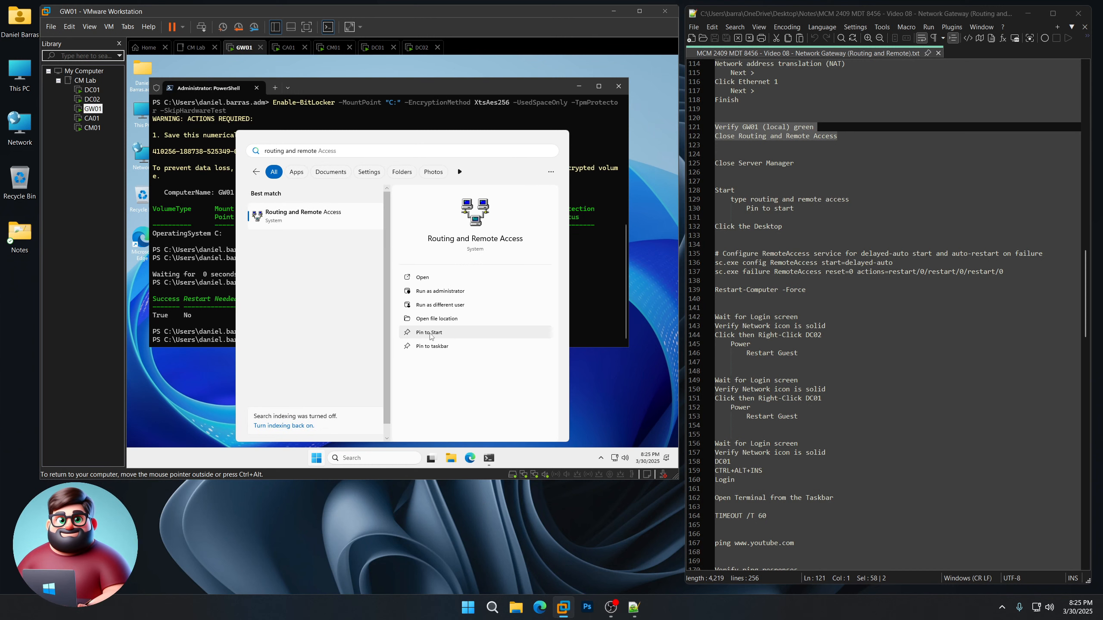
{"action": "left_click", "coordinate": [430, 333]}
{"action": "left_click", "coordinate": [599, 389]}
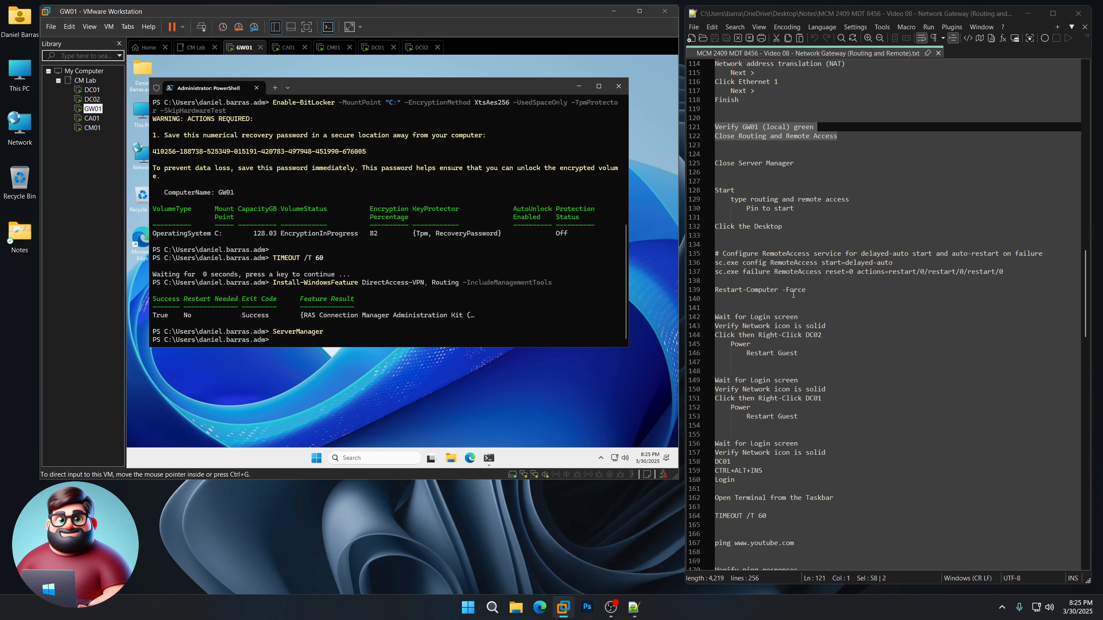
Step: Paste the sc.exe commands setting RemoteAccess to delayed-auto start with restart-on-failure actions
{"action": "left_click_drag", "start_coordinate": [817, 290], "coordinate": [715, 253]}
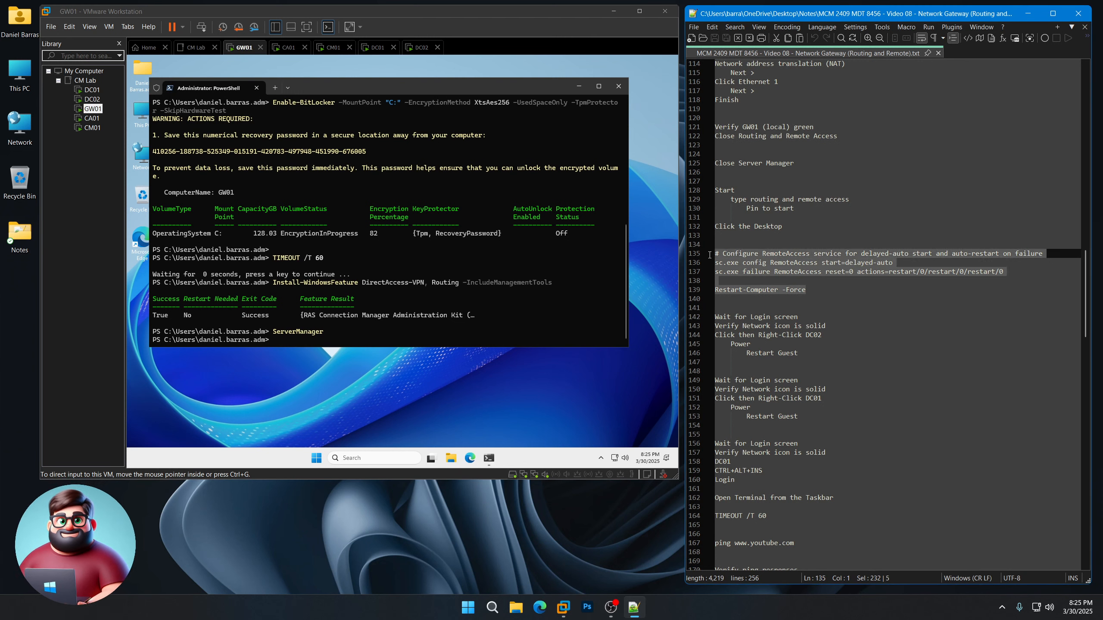
{"action": "right_click", "coordinate": [760, 263]}
{"action": "left_click", "coordinate": [786, 281]}
{"action": "left_click", "coordinate": [367, 96]}
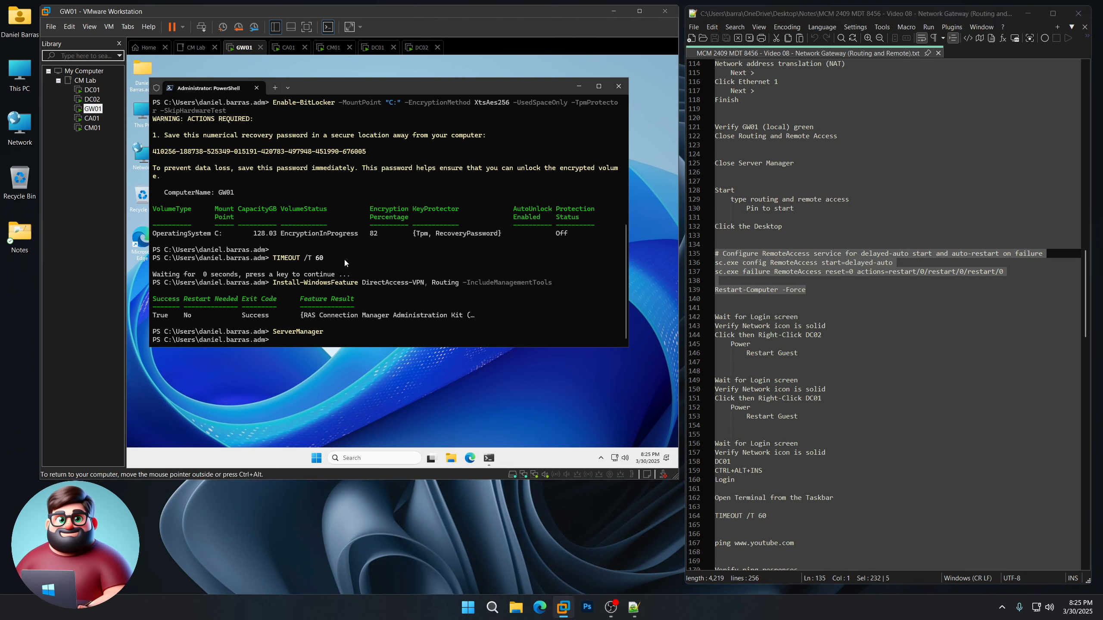
{"action": "key", "text": "ctrl+v"}
Step: Run Restart-Computer -Force to reboot GW01 and wait for its lock screen
{"action": "key", "text": "Return"}
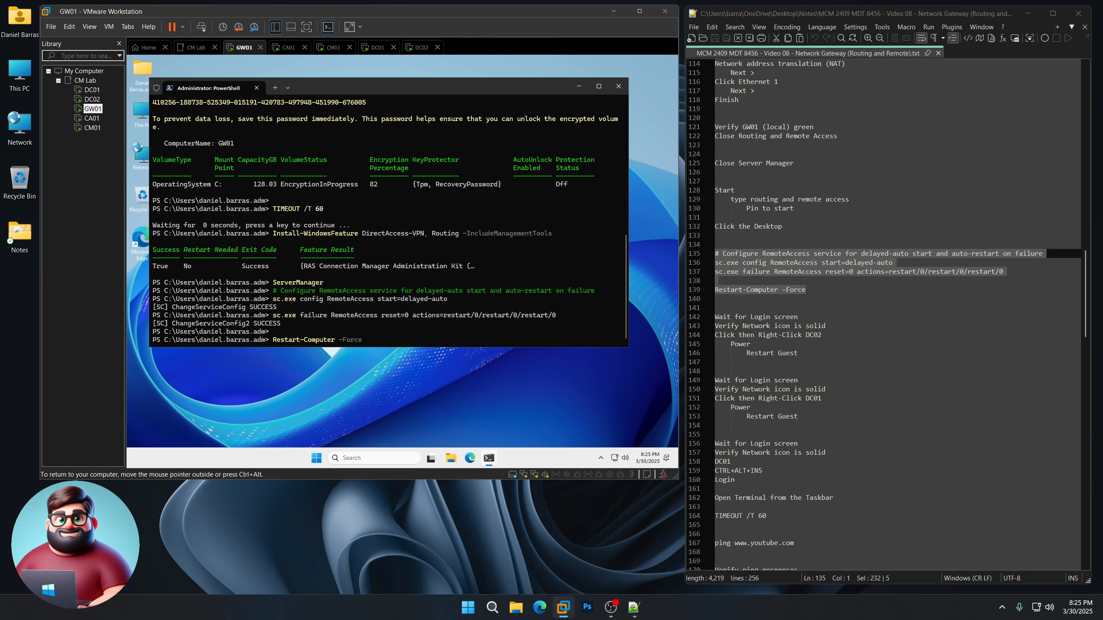
{"action": "scroll", "coordinate": [764, 217], "scroll_direction": "down", "scroll_amount": 5}
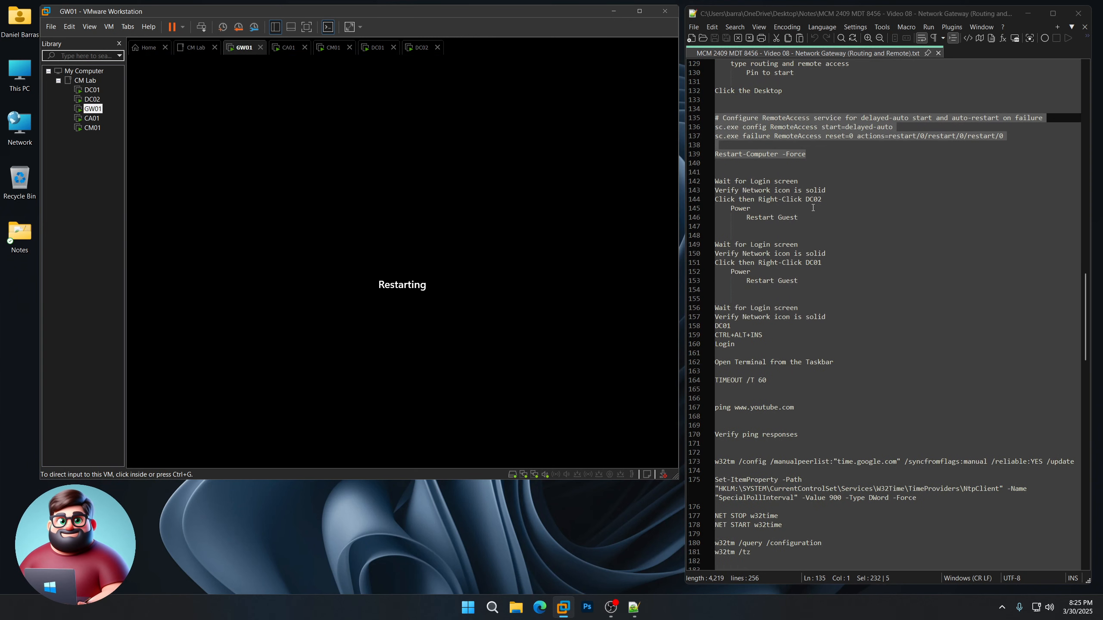
{"action": "left_click_drag", "start_coordinate": [798, 181], "coordinate": [707, 177]}
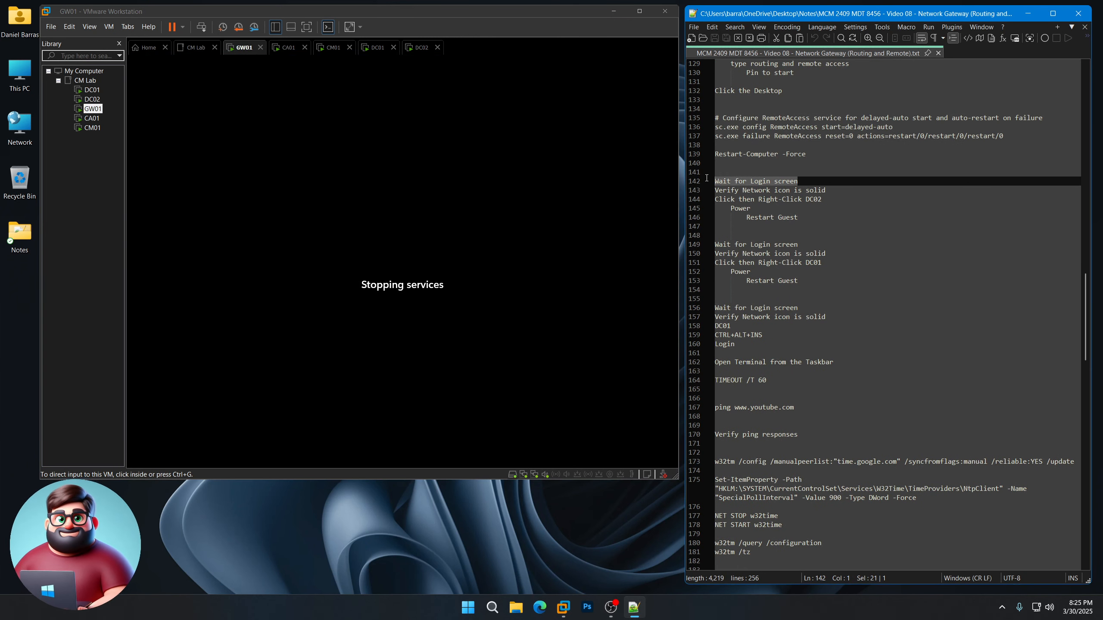
{"action": "left_click", "coordinate": [595, 527]}
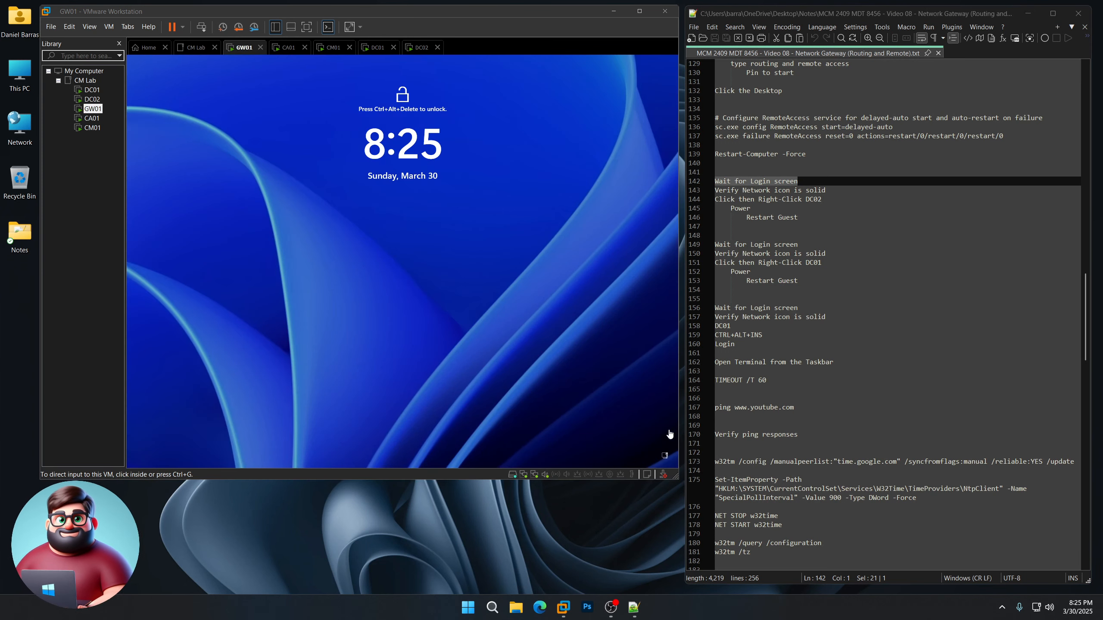
{"action": "left_click", "coordinate": [630, 400]}
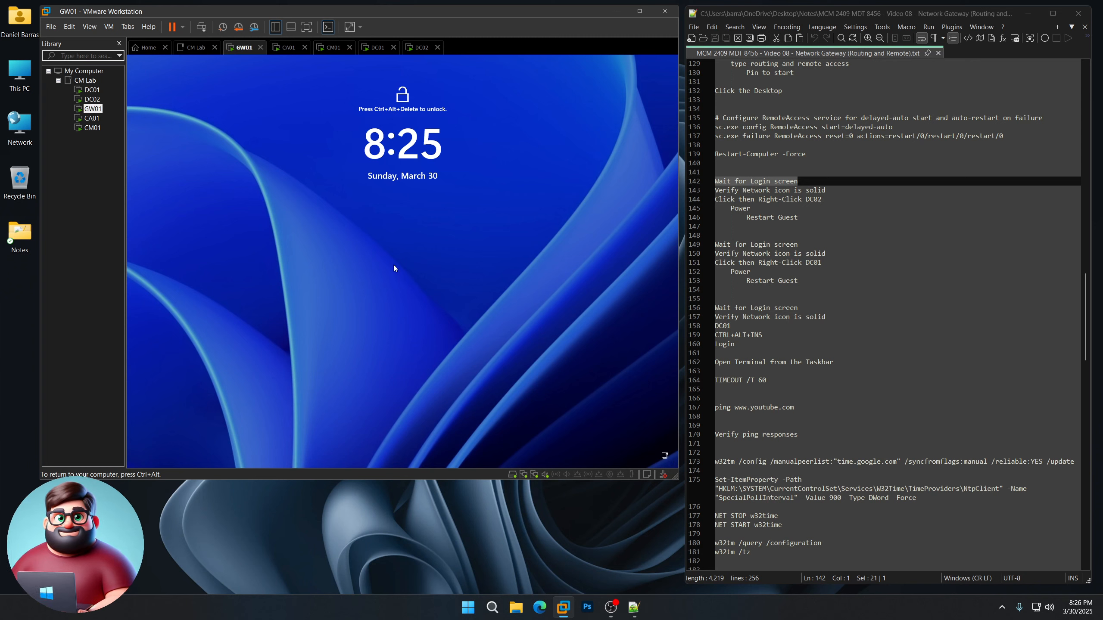
{"action": "left_click_drag", "start_coordinate": [821, 201], "coordinate": [712, 199]}
Step: Restart the DC02 guest from the Library's Power > Restart Guest menu and wait for login
{"action": "left_click", "coordinate": [92, 99]}
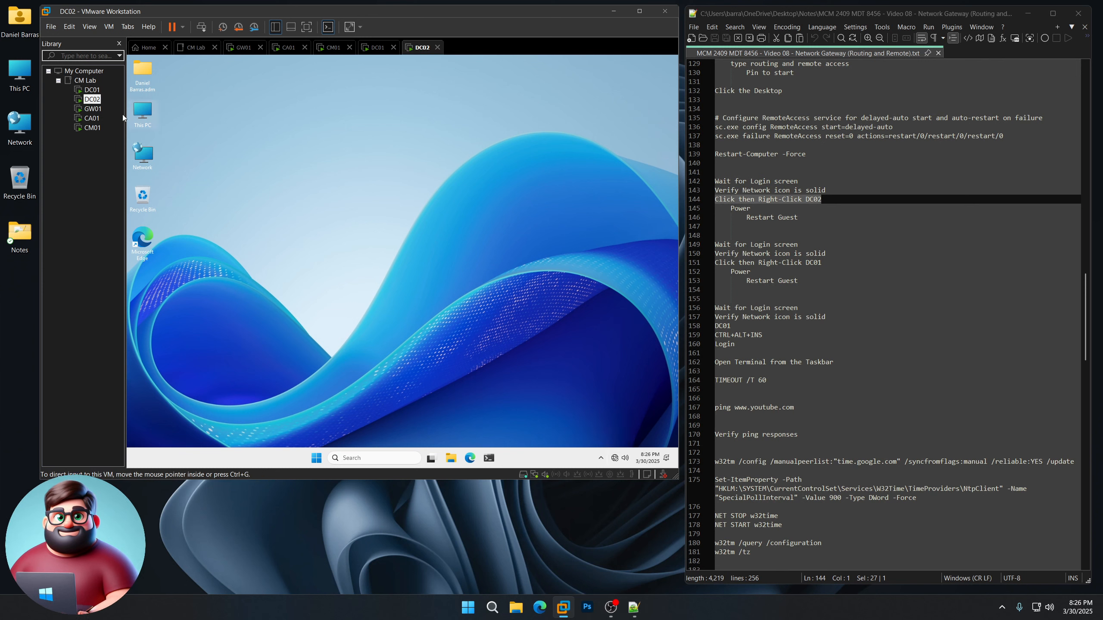
{"action": "right_click", "coordinate": [90, 101]}
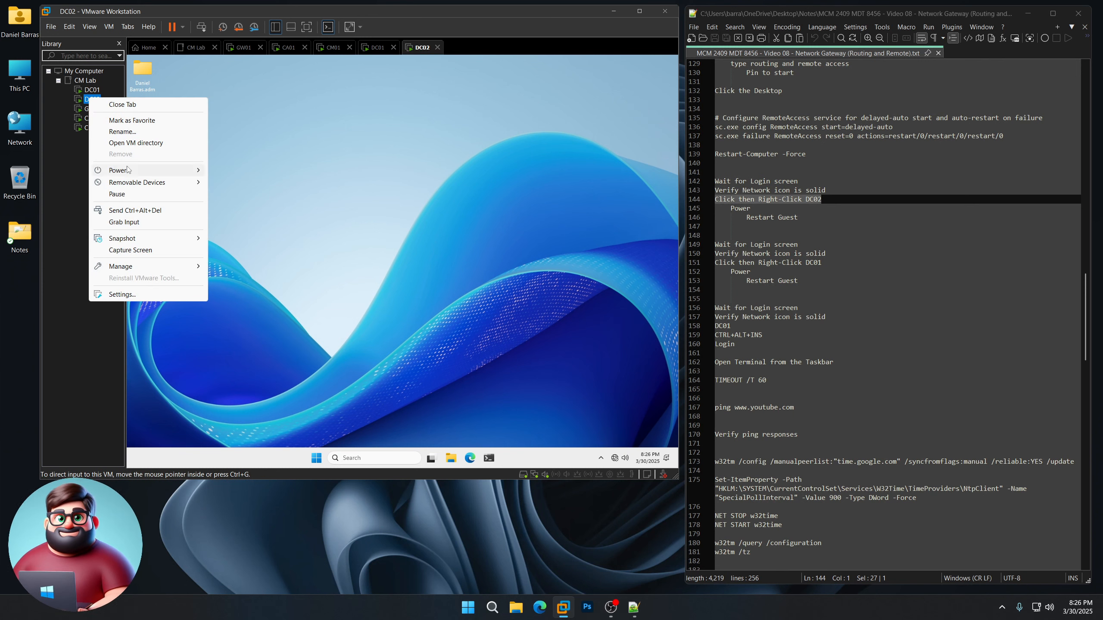
{"action": "mouse_move", "coordinate": [129, 172]}
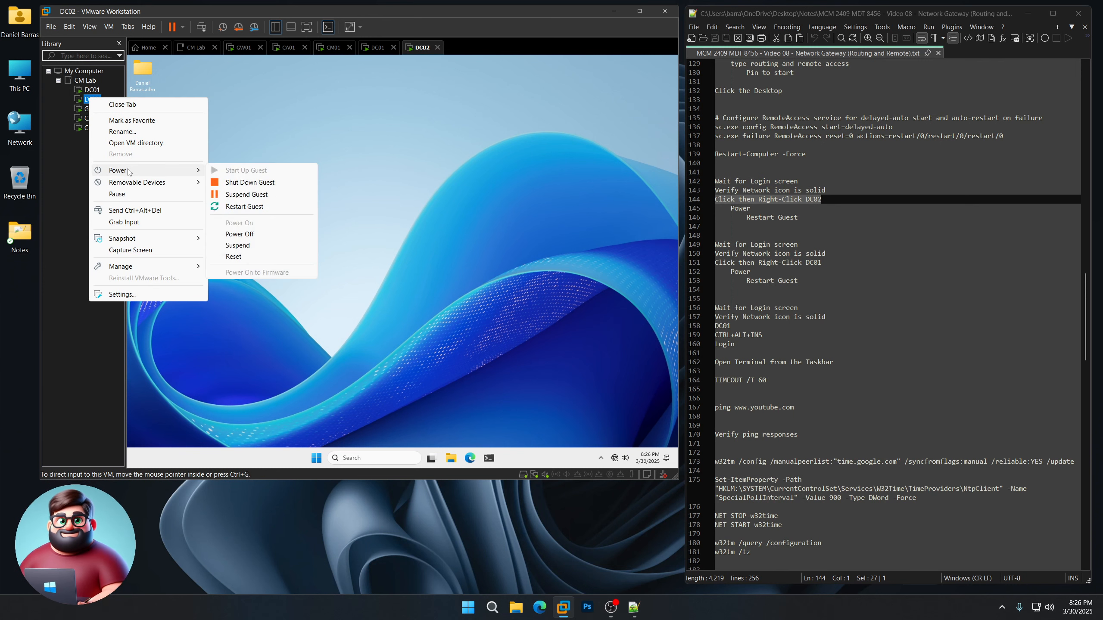
{"action": "left_click", "coordinate": [254, 206]}
{"action": "left_click_drag", "start_coordinate": [798, 244], "coordinate": [711, 244]}
{"action": "left_click", "coordinate": [553, 540]}
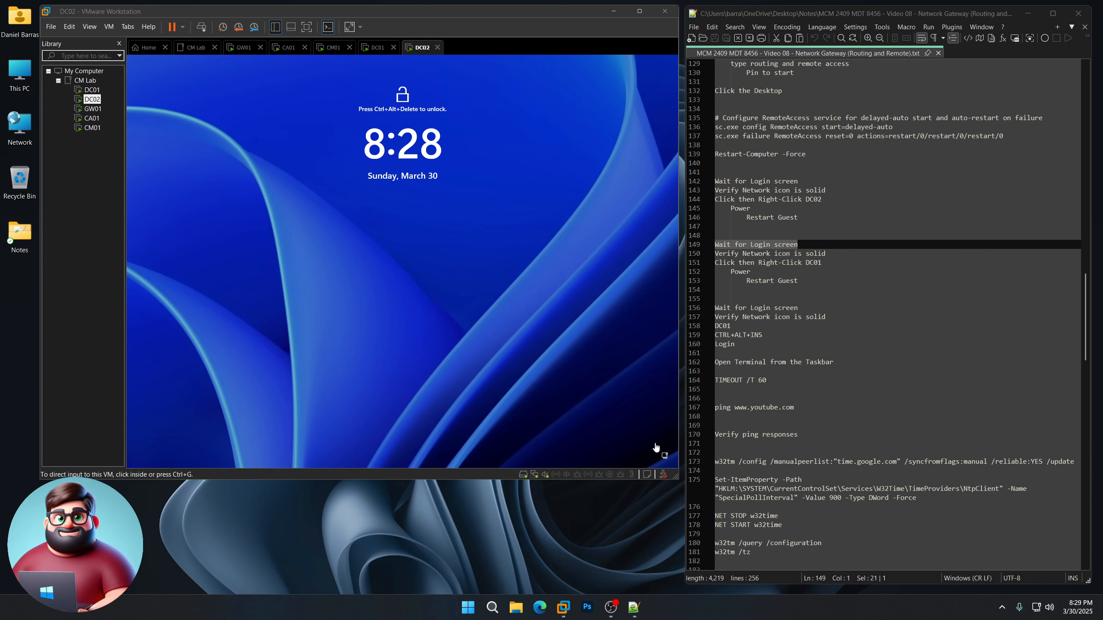
Step: Restart the DC01 guest via Power > Restart Guest and wait for its lock screen
{"action": "left_click", "coordinate": [92, 90]}
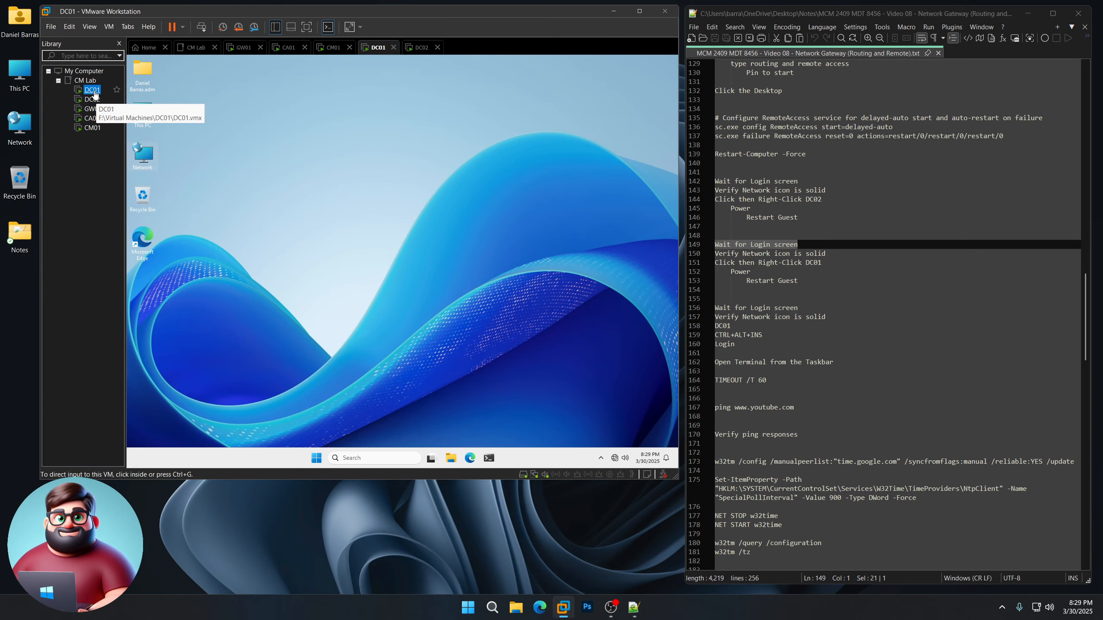
{"action": "right_click", "coordinate": [95, 93]}
{"action": "mouse_move", "coordinate": [182, 164]}
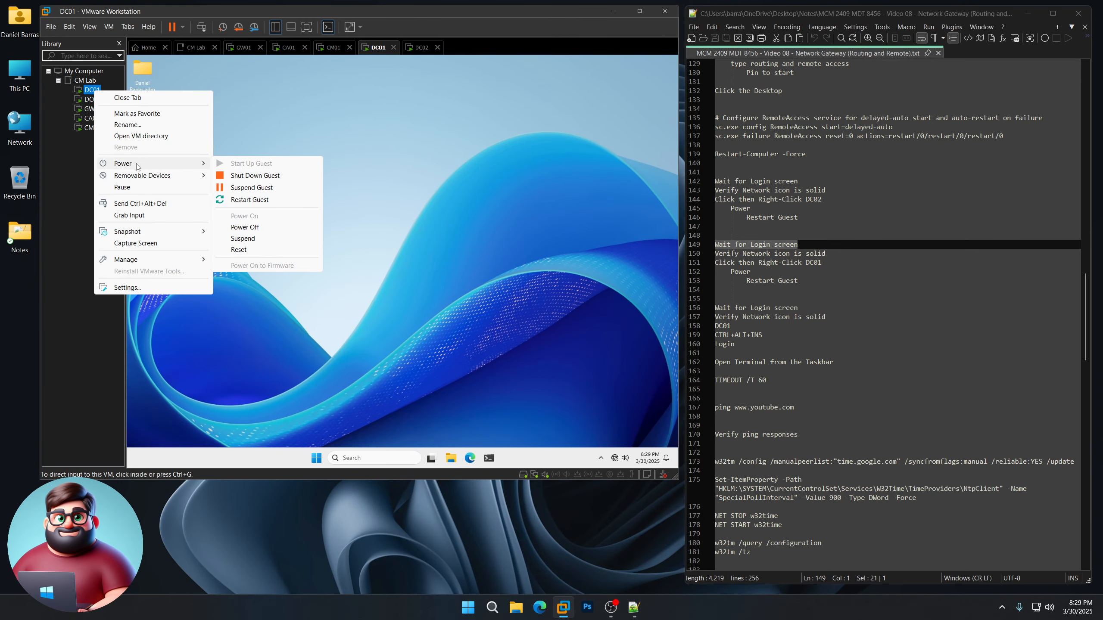
{"action": "left_click", "coordinate": [260, 200]}
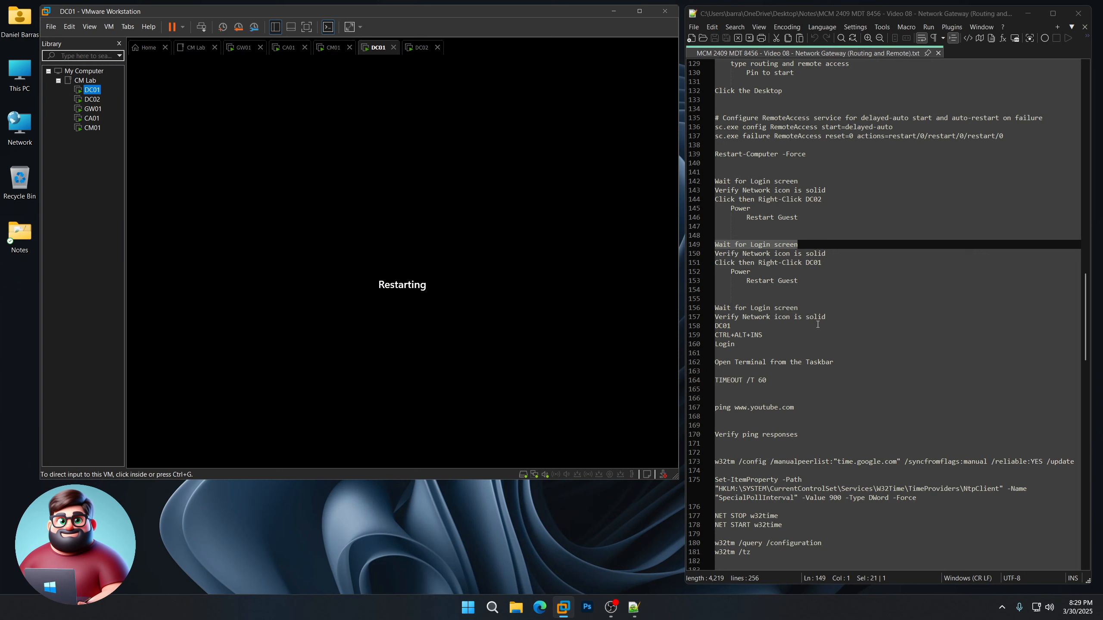
{"action": "scroll", "coordinate": [826, 268], "scroll_direction": "down", "scroll_amount": 2}
{"action": "left_click_drag", "start_coordinate": [827, 269], "coordinate": [717, 254]}
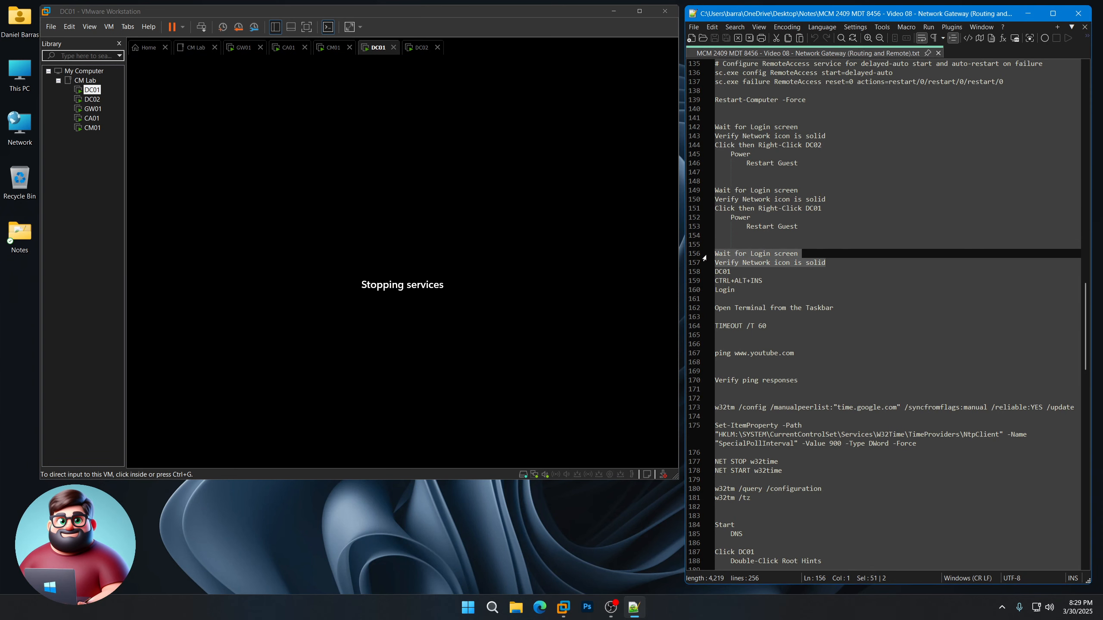
{"action": "left_click", "coordinate": [538, 542]}
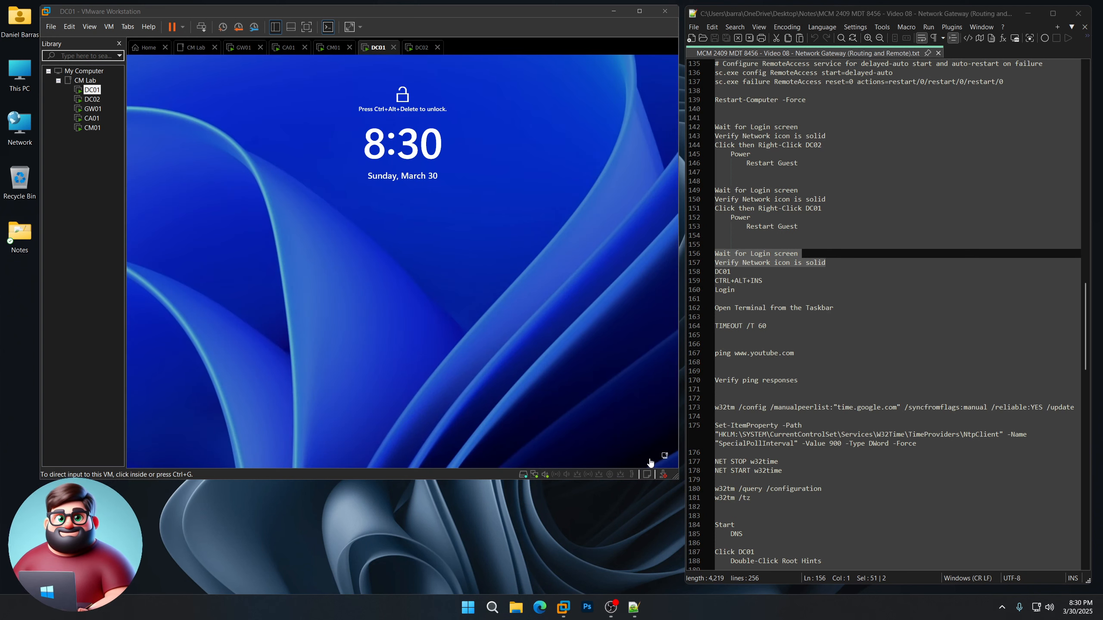
{"action": "scroll", "coordinate": [759, 279], "scroll_direction": "down", "scroll_amount": 1}
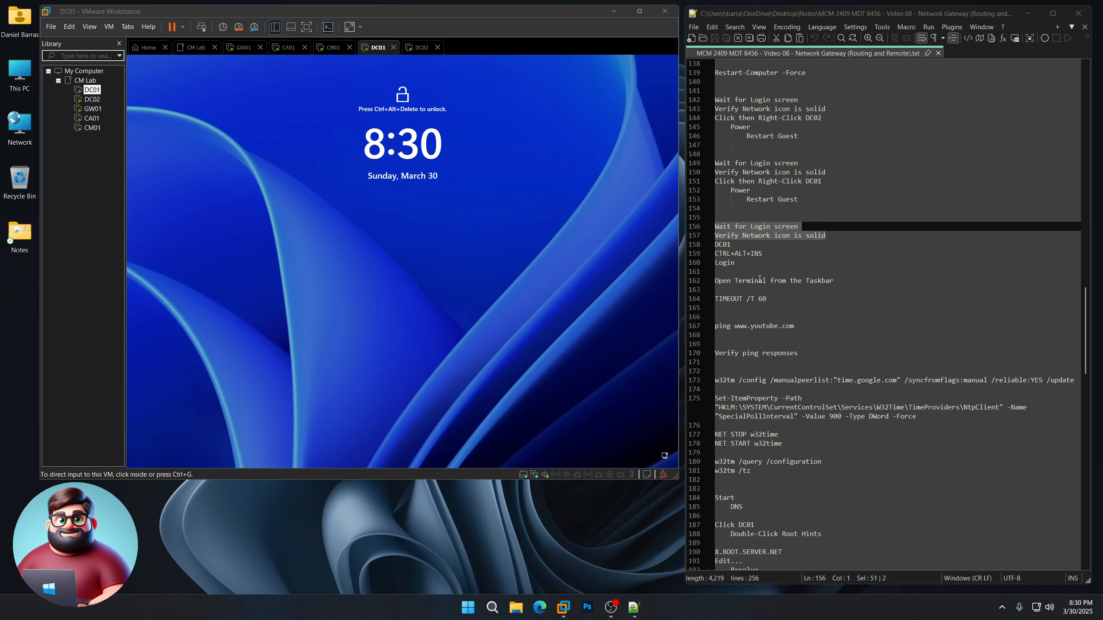
{"action": "left_click_drag", "start_coordinate": [731, 271], "coordinate": [715, 244]}
{"action": "left_click", "coordinate": [469, 306]}
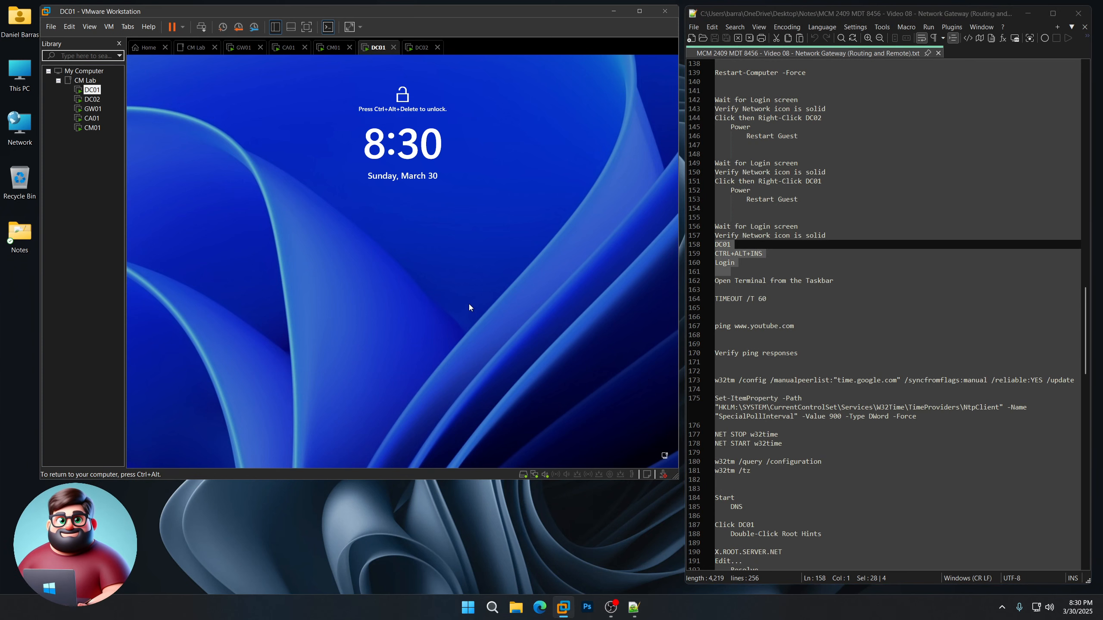
Step: Sign in to DC01 with the administrator password
{"action": "key", "text": "ctrl+alt+Insert"}
{"action": "type", "text": "*****"}
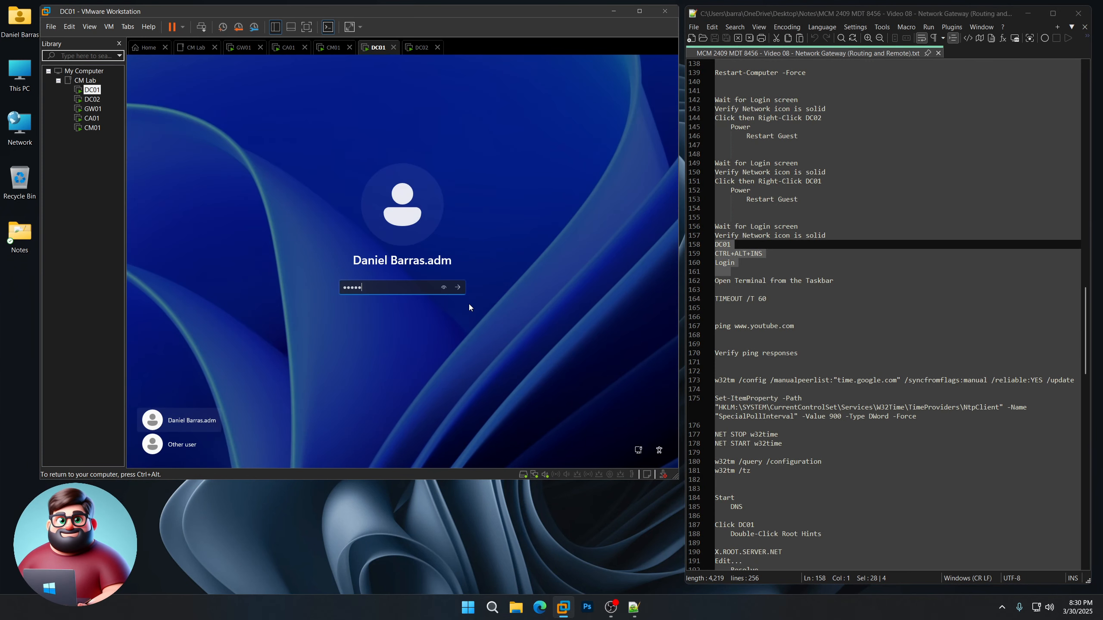
{"action": "type", "text": "************"}
{"action": "key", "text": "Return"}
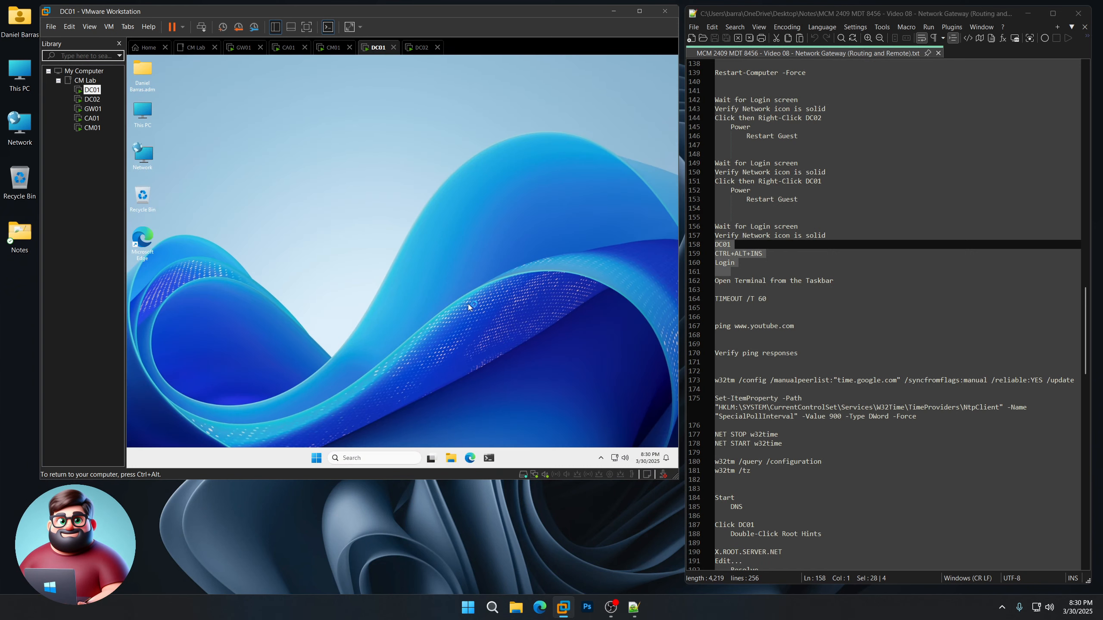
Step: Run TIMEOUT /T 60 from the Run dialog and let the 60-second countdown finish
{"action": "right_click", "coordinate": [316, 458]}
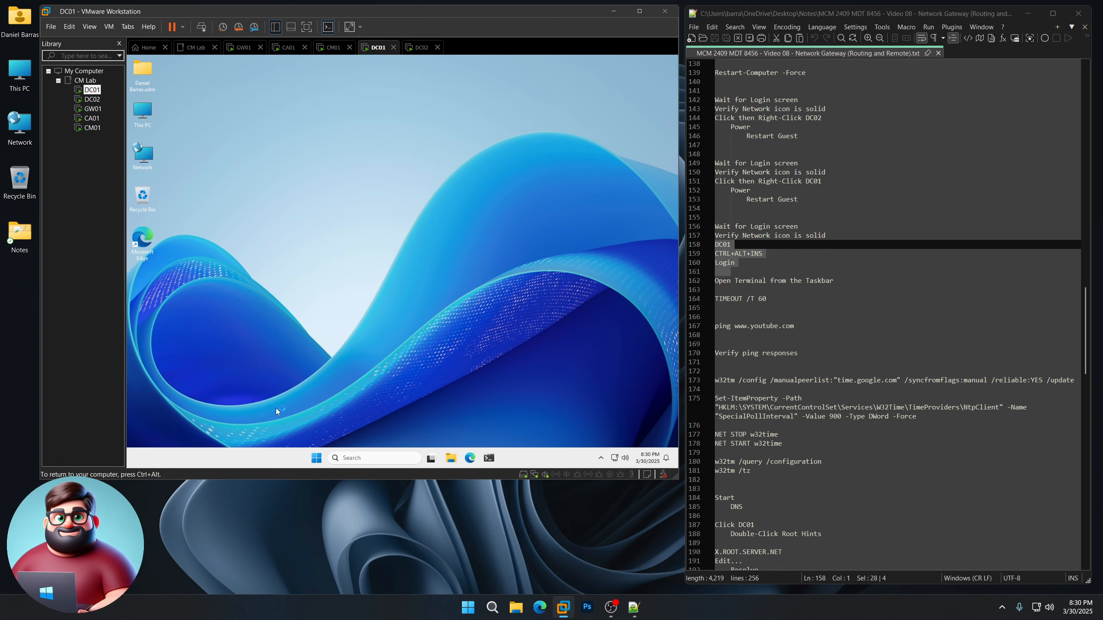
{"action": "left_click", "coordinate": [280, 407]}
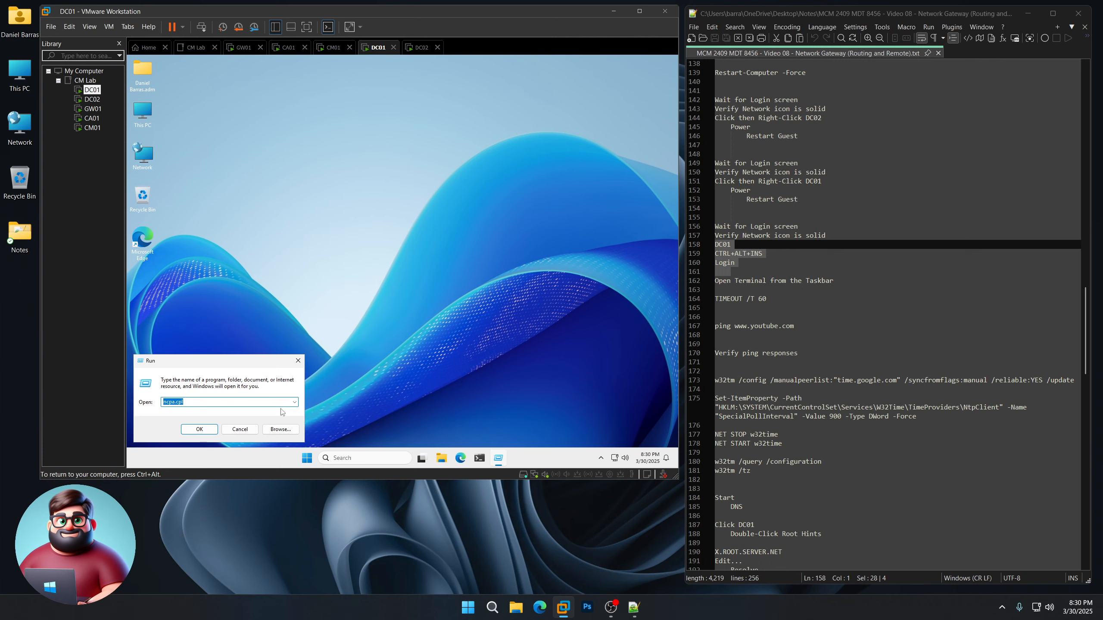
{"action": "type", "text": "TIMEOUT /T "}
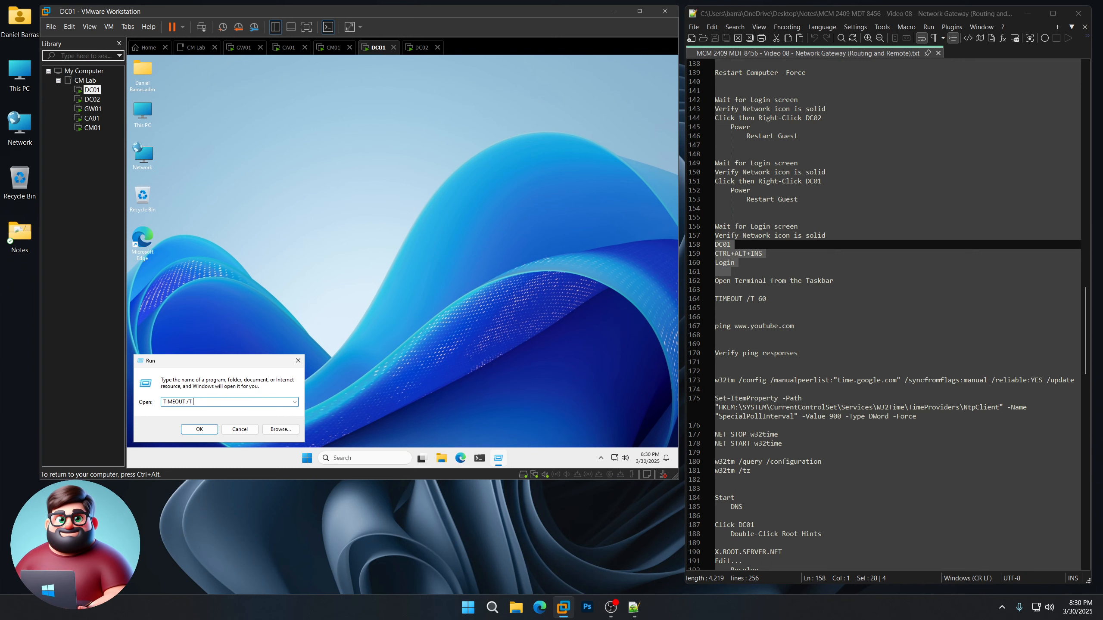
{"action": "type", "text": "60"}
{"action": "key", "text": "Return"}
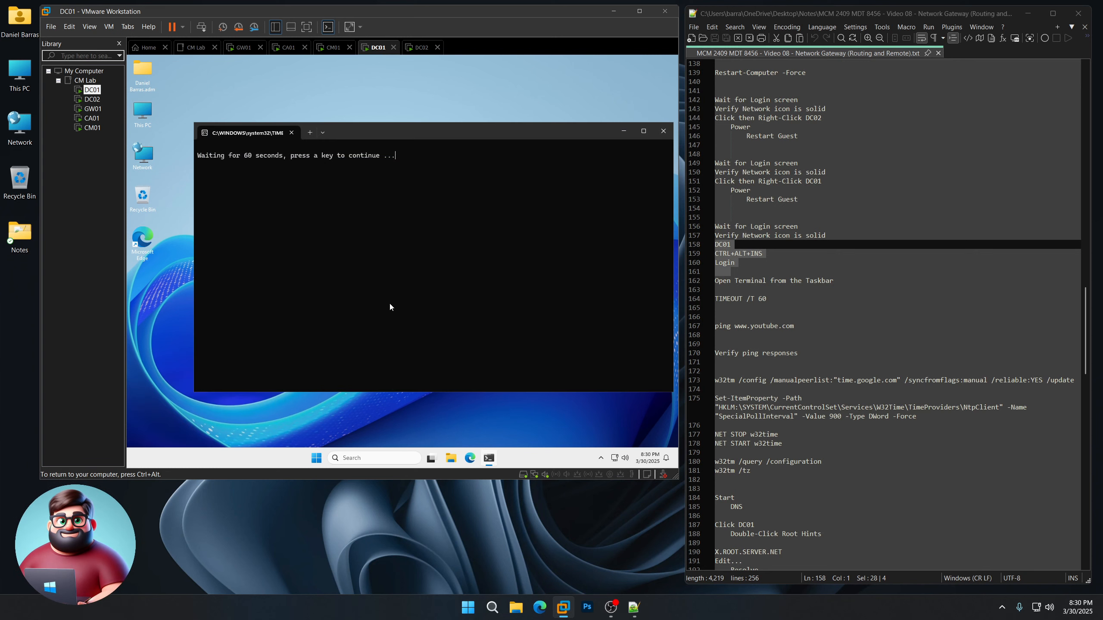
{"action": "left_click_drag", "start_coordinate": [458, 135], "coordinate": [436, 123]}
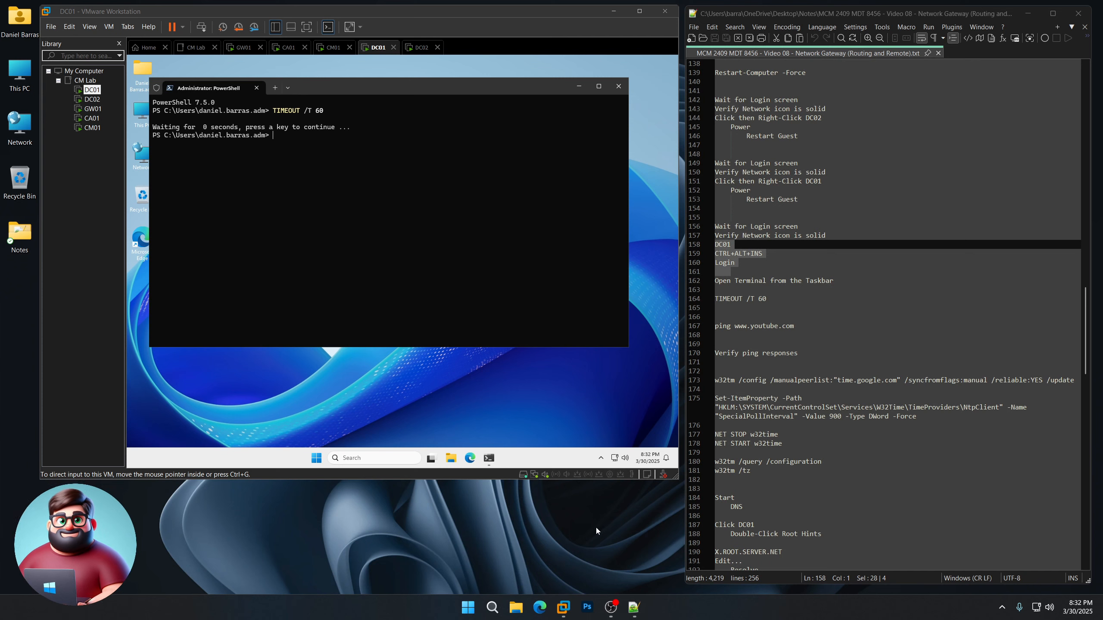
{"action": "triple_click", "coordinate": [735, 328]}
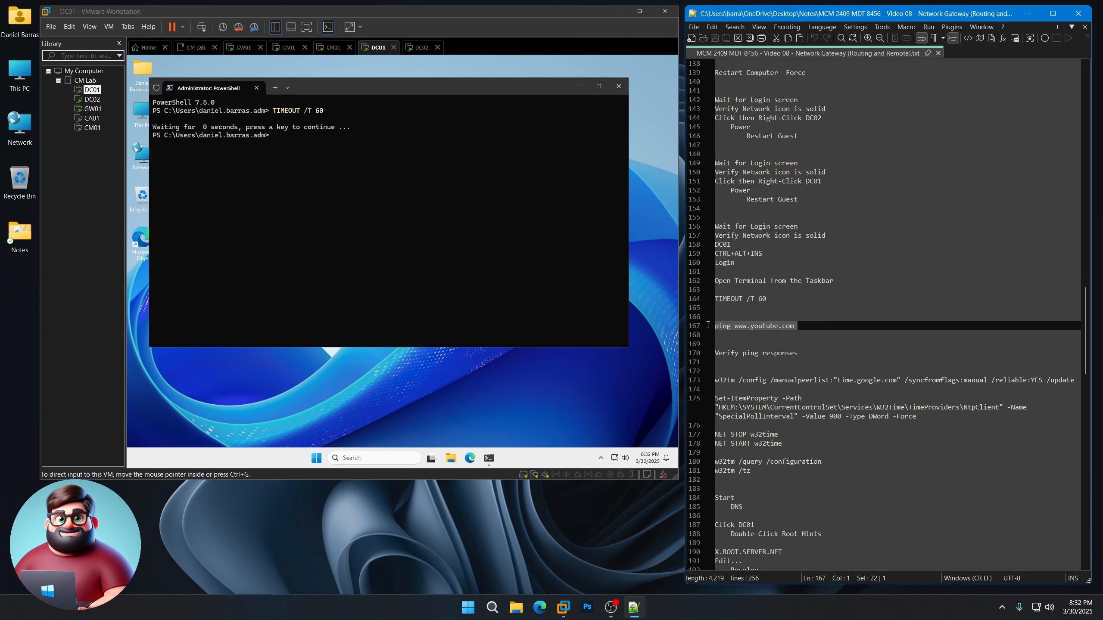
{"action": "right_click", "coordinate": [735, 328]}
{"action": "left_click", "coordinate": [777, 347]}
{"action": "left_click", "coordinate": [364, 88]}
{"action": "key", "text": "ctrl+v"}
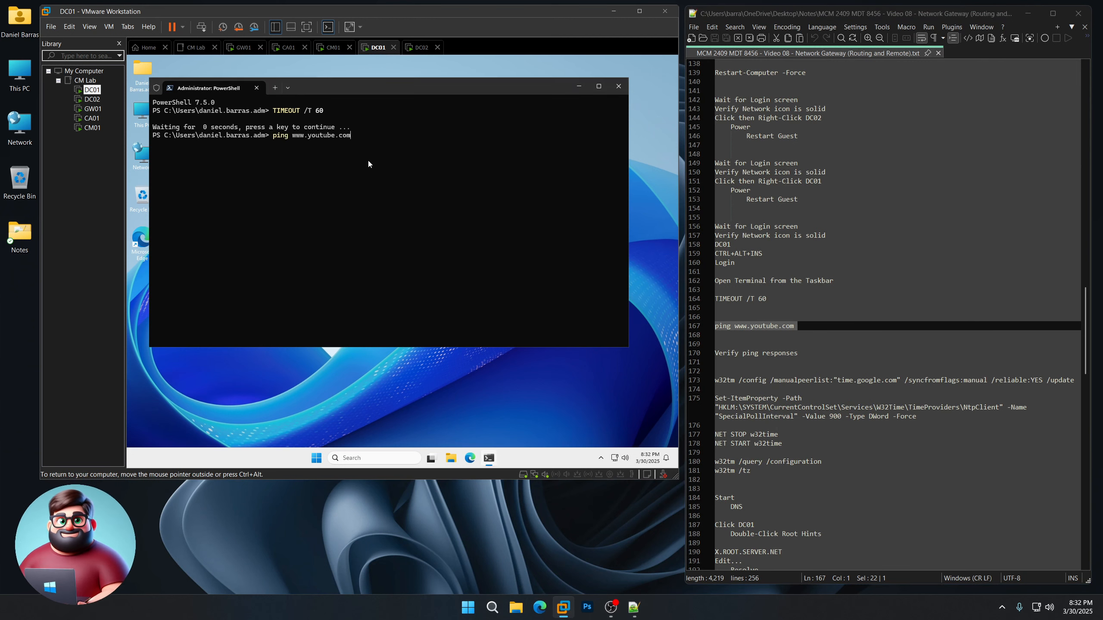
{"action": "key", "text": "Return"}
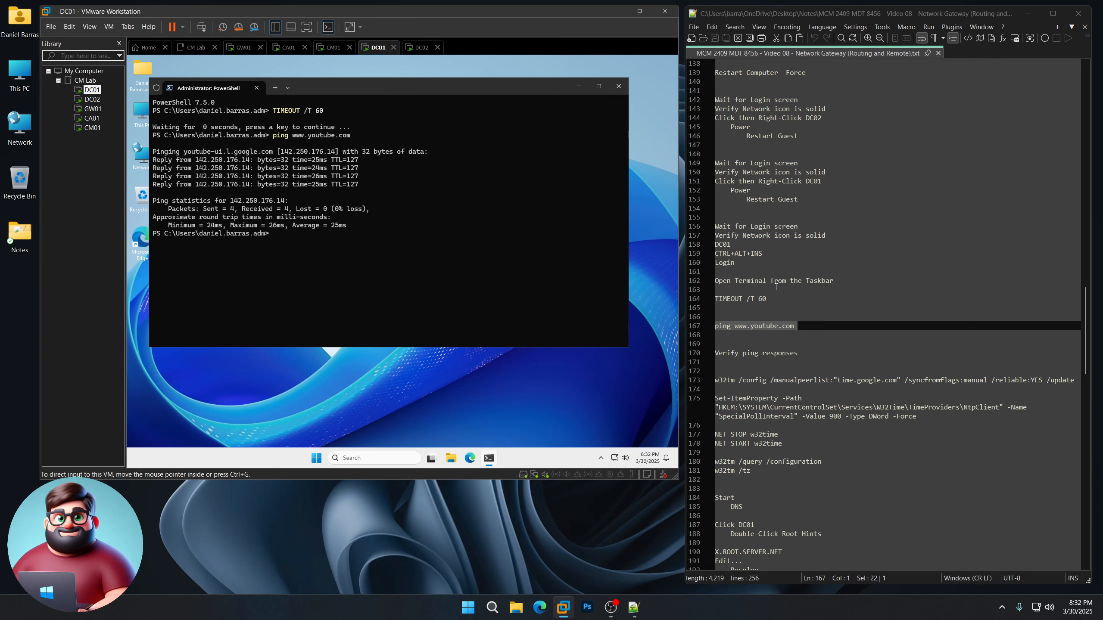
{"action": "scroll", "coordinate": [780, 280], "scroll_direction": "down", "scroll_amount": 6}
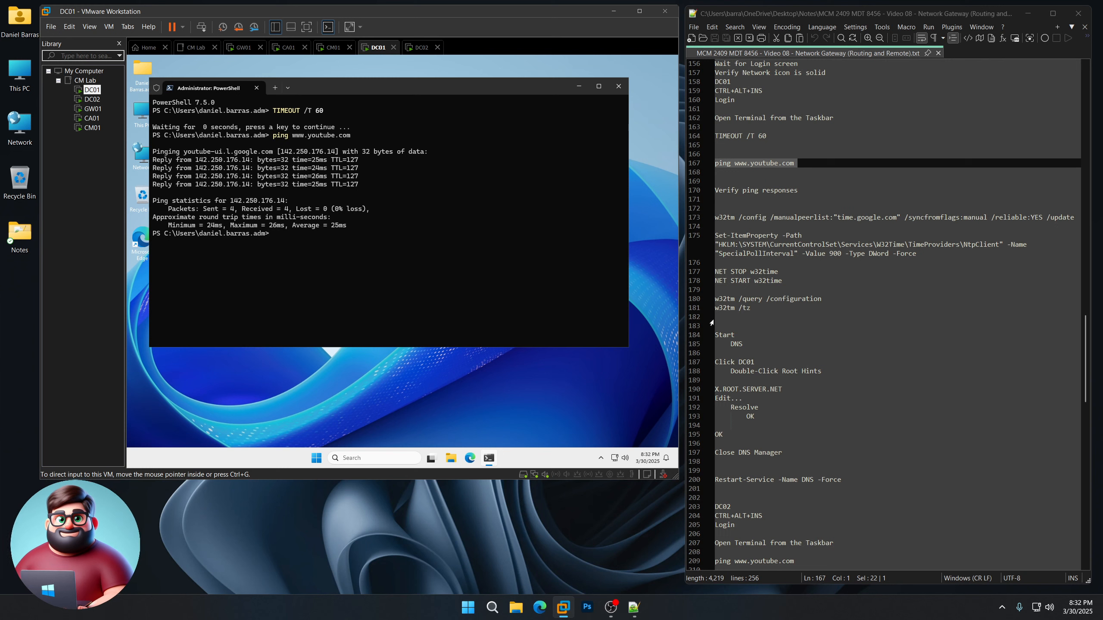
Step: Run the w32tm block pointing DC01's time to time.google.com with a 900 poll interval
{"action": "left_click_drag", "start_coordinate": [719, 317], "coordinate": [702, 217]}
{"action": "right_click", "coordinate": [746, 238]}
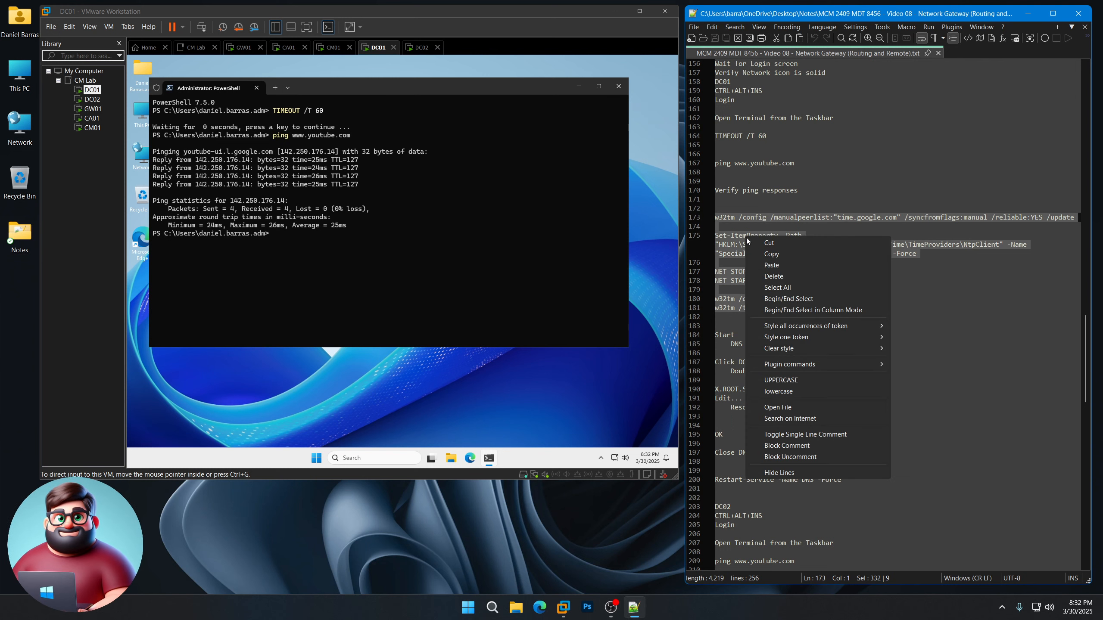
{"action": "left_click", "coordinate": [767, 255]}
{"action": "left_click", "coordinate": [369, 90]}
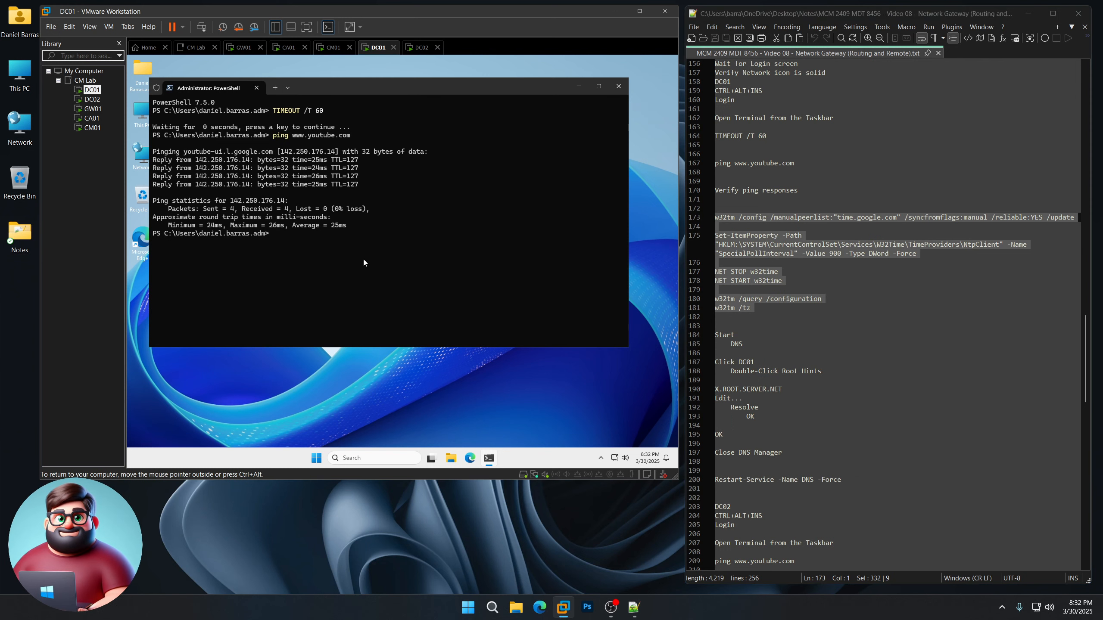
{"action": "key", "text": "ctrl+v"}
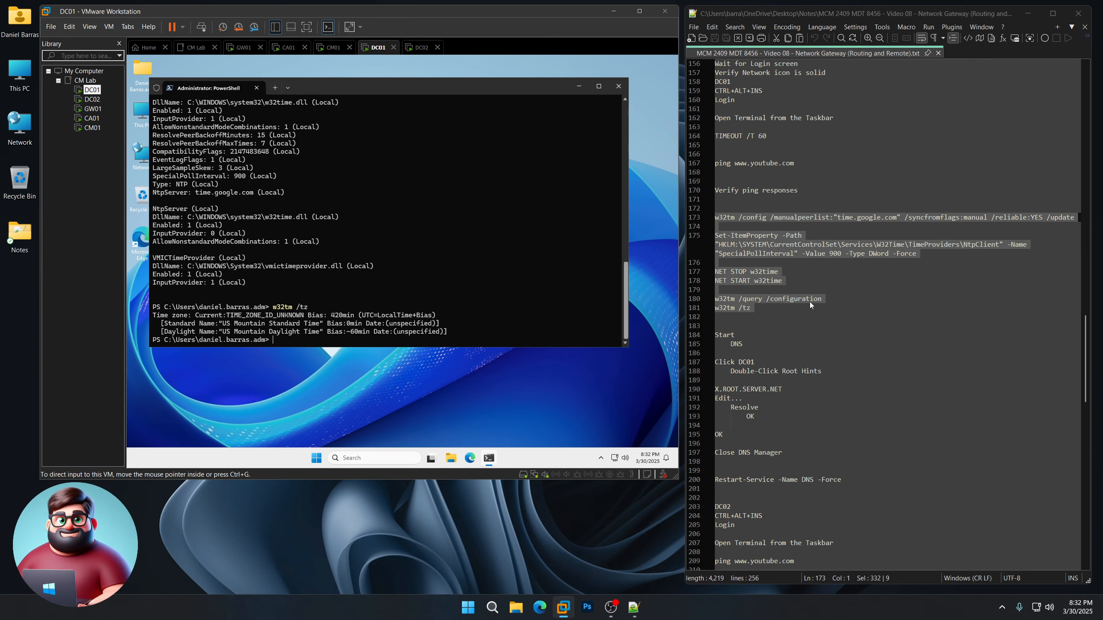
{"action": "scroll", "coordinate": [809, 303], "scroll_direction": "down", "scroll_amount": 6}
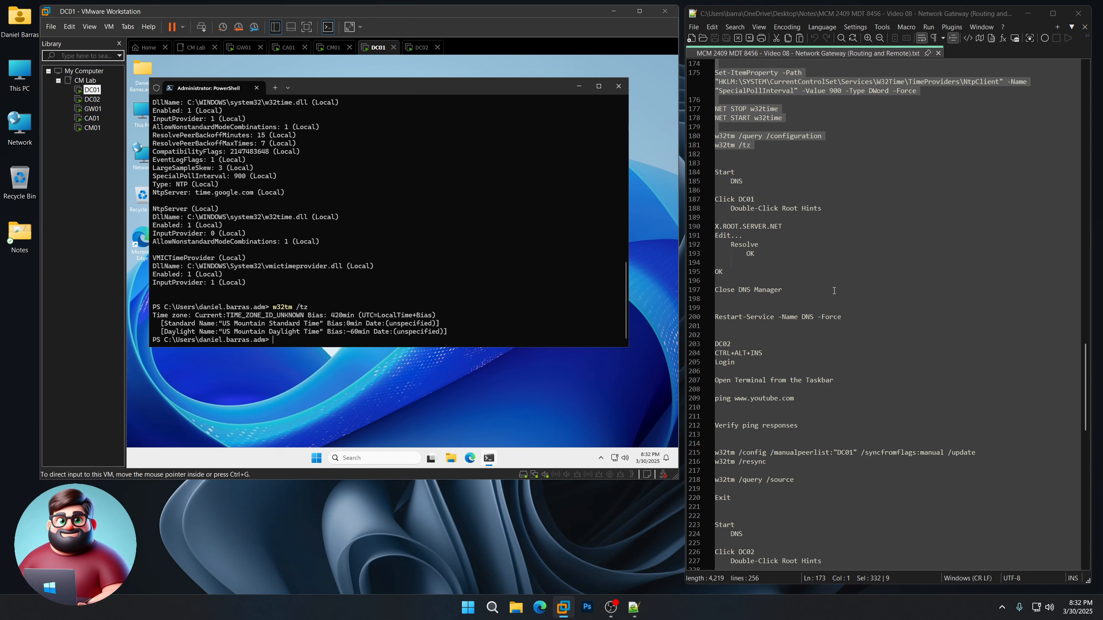
{"action": "left_click", "coordinate": [317, 458]}
Step: In DNS Manager's root hints, resolve A through D to IPv4 (A 198.41.0.4, D 199.7.91.13)
{"action": "left_click", "coordinate": [464, 246]}
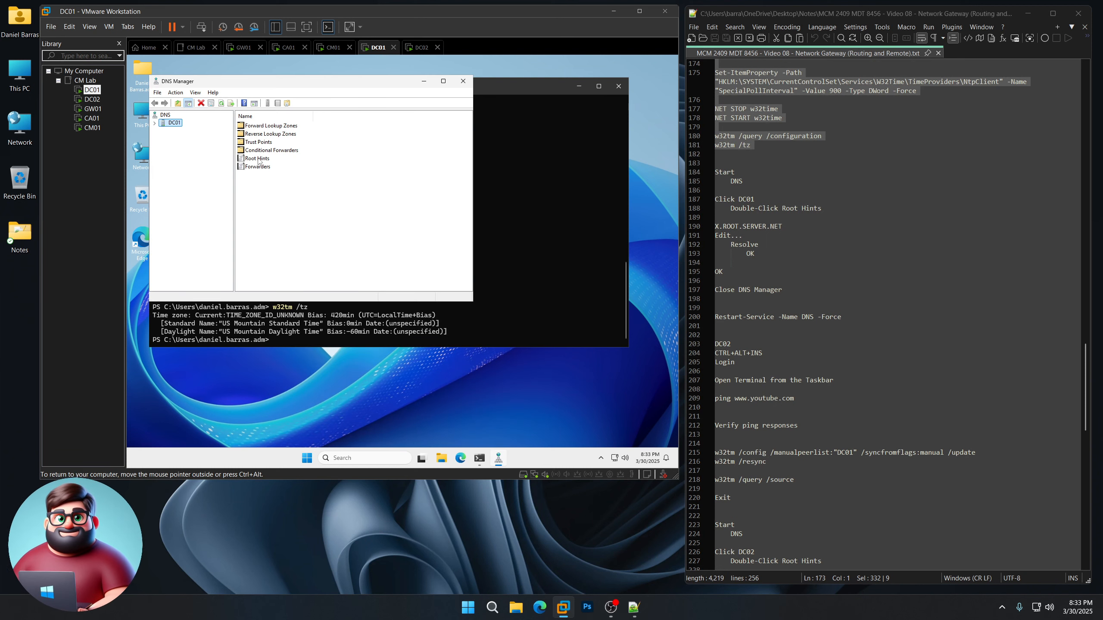
{"action": "double_click", "coordinate": [258, 159]}
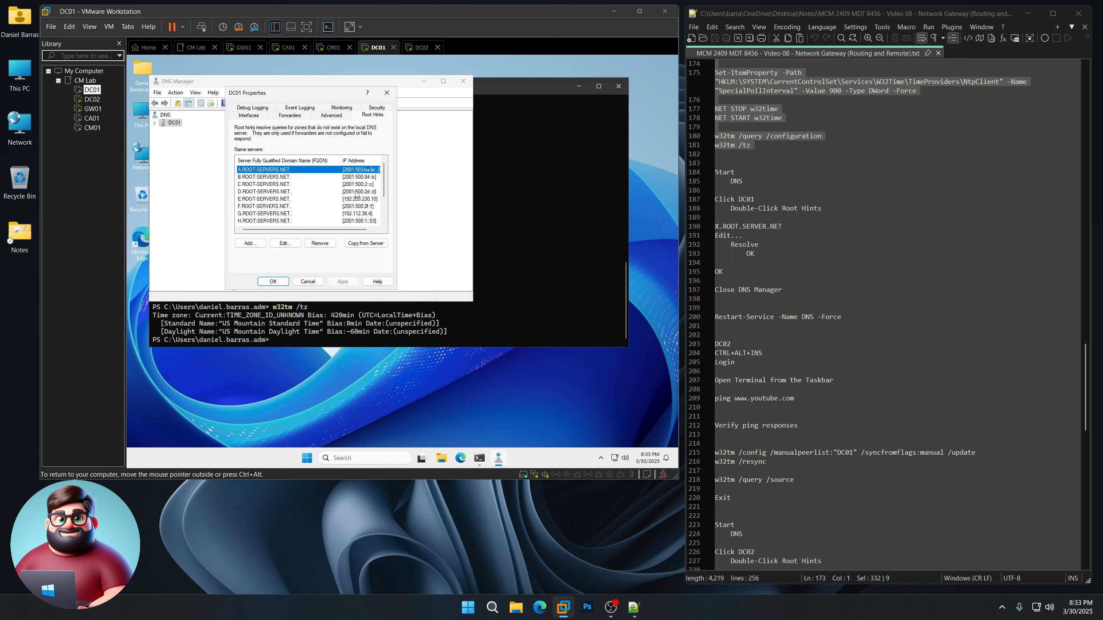
{"action": "left_click", "coordinate": [284, 243]}
{"action": "left_click", "coordinate": [403, 143]}
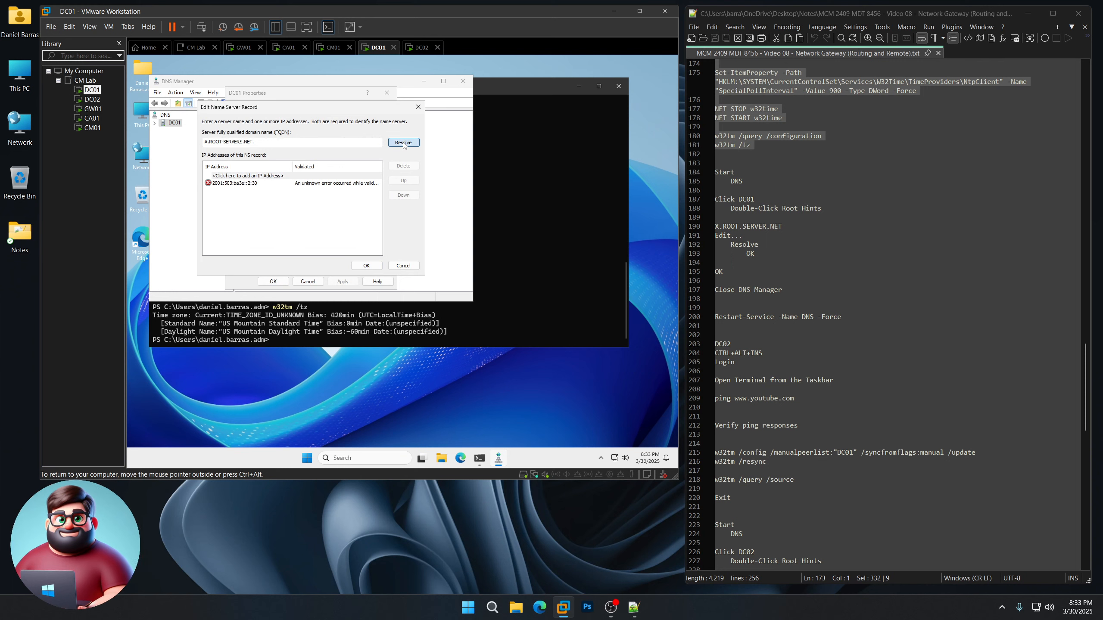
{"action": "left_click", "coordinate": [367, 267]}
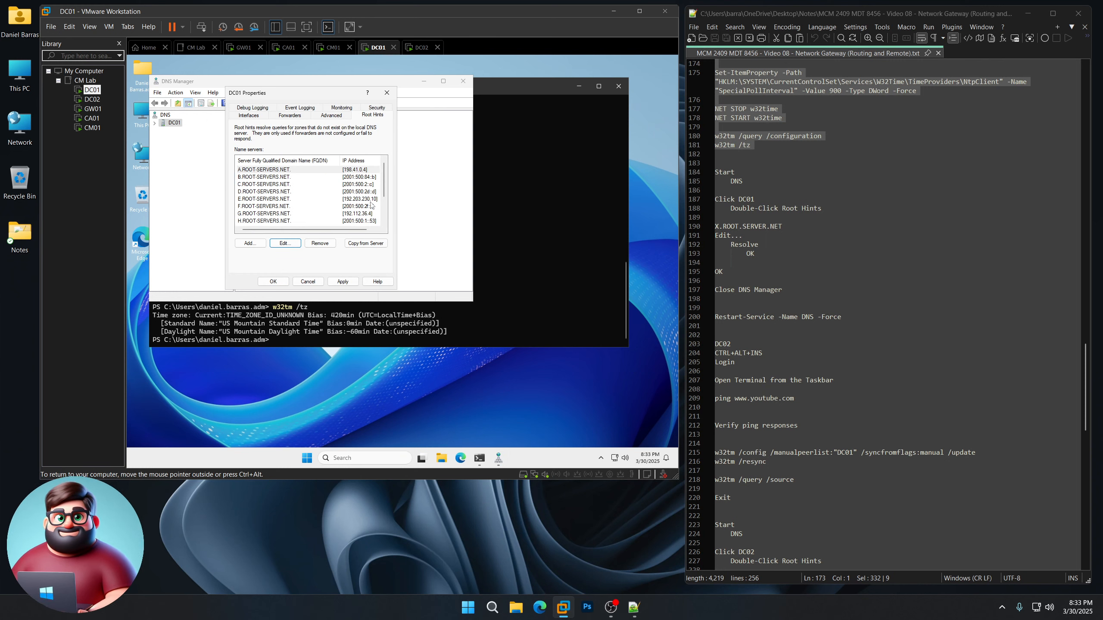
{"action": "left_click", "coordinate": [361, 177]}
{"action": "left_click", "coordinate": [284, 244]}
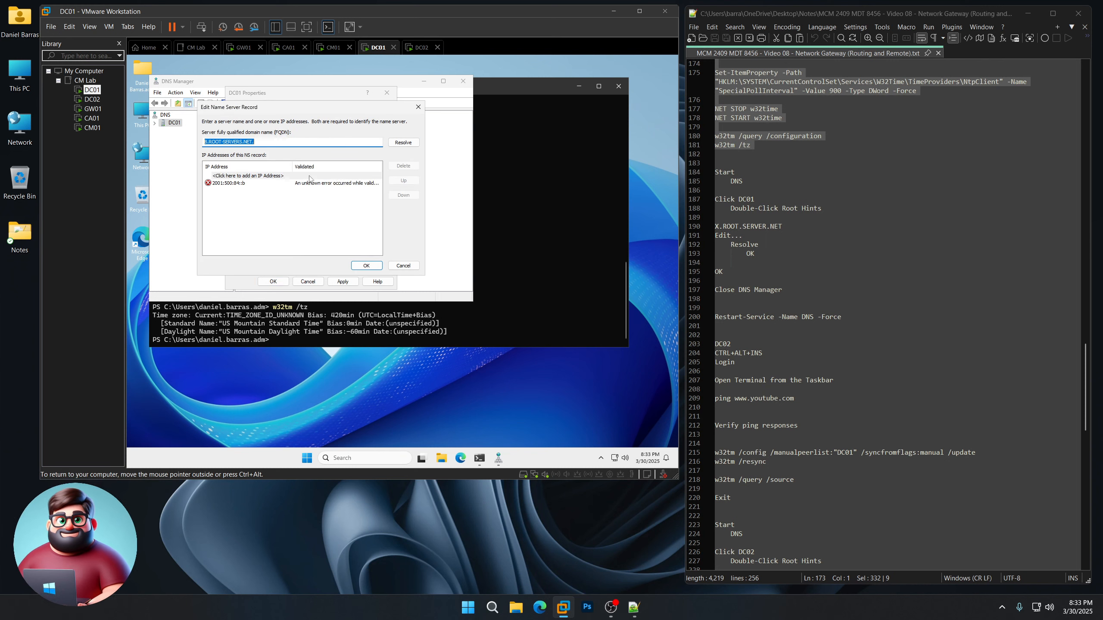
{"action": "left_click", "coordinate": [407, 142]}
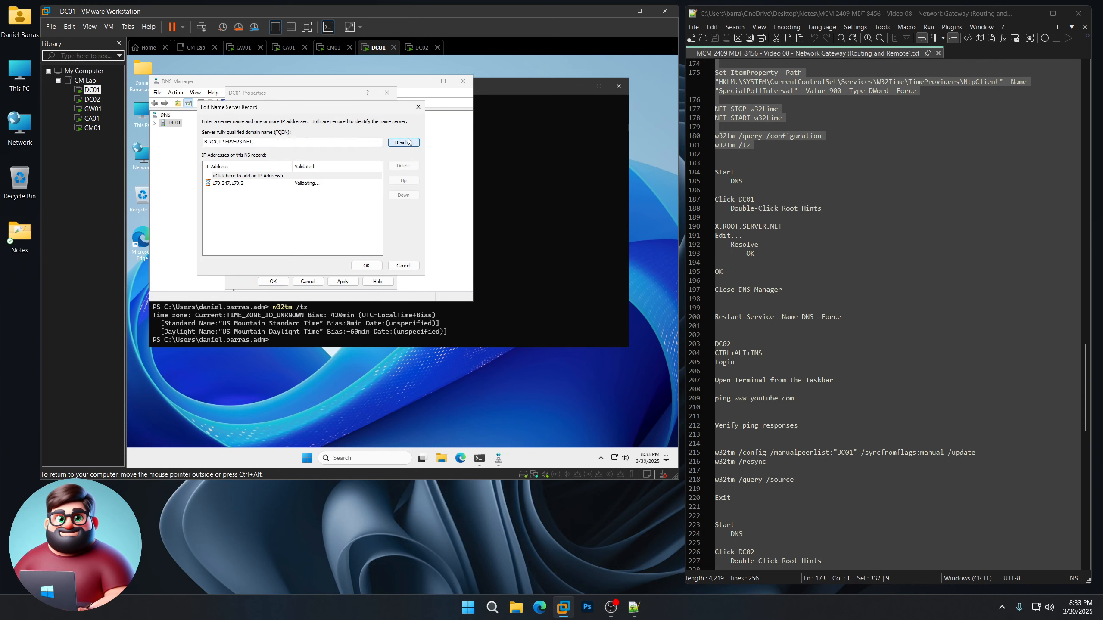
{"action": "left_click", "coordinate": [366, 265]}
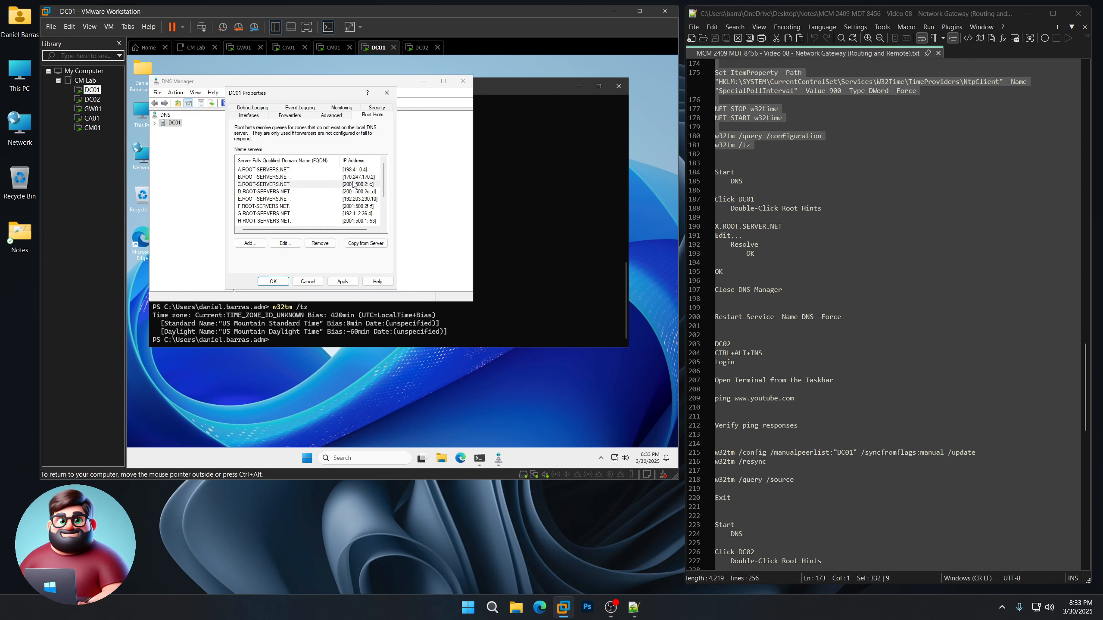
{"action": "double_click", "coordinate": [310, 243]}
{"action": "left_click", "coordinate": [403, 142]}
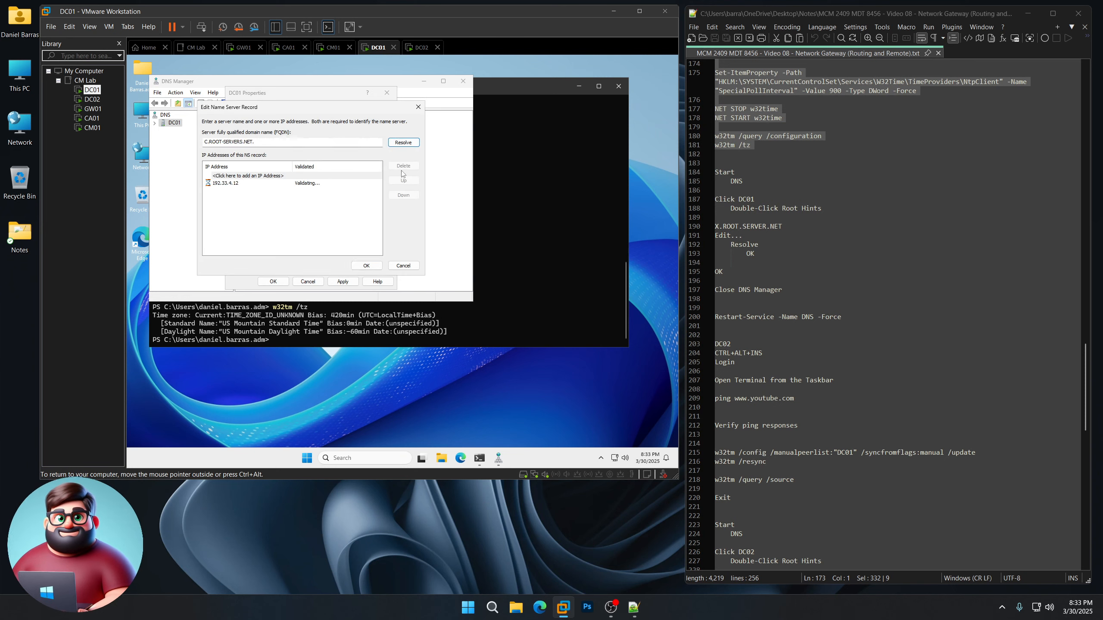
{"action": "left_click", "coordinate": [370, 267]}
{"action": "left_click", "coordinate": [361, 192]}
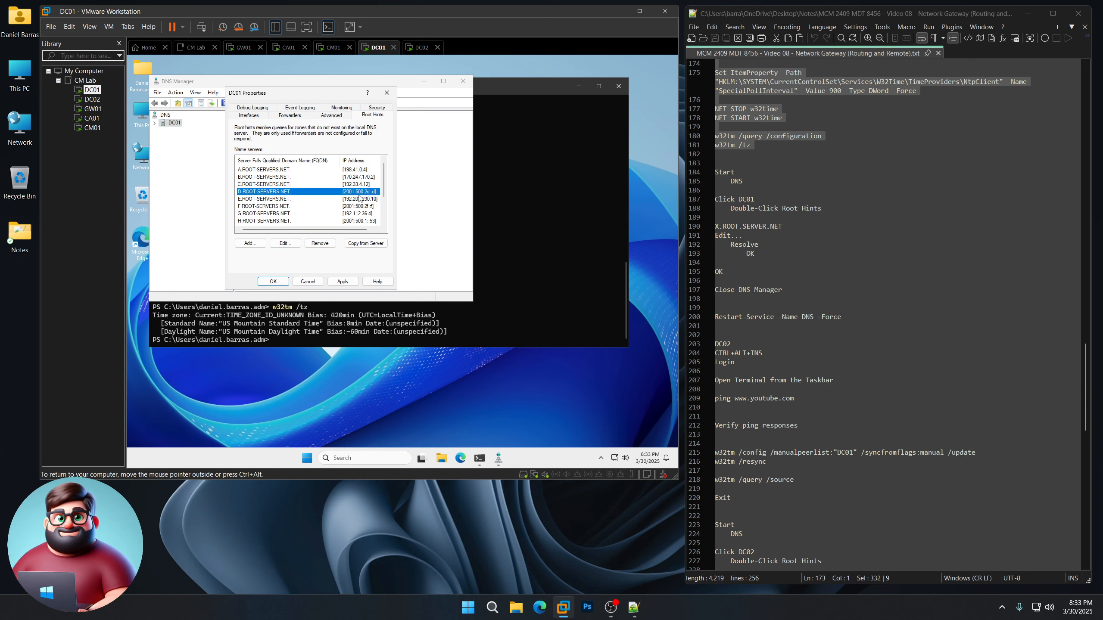
{"action": "left_click", "coordinate": [285, 243]}
{"action": "left_click", "coordinate": [403, 143]}
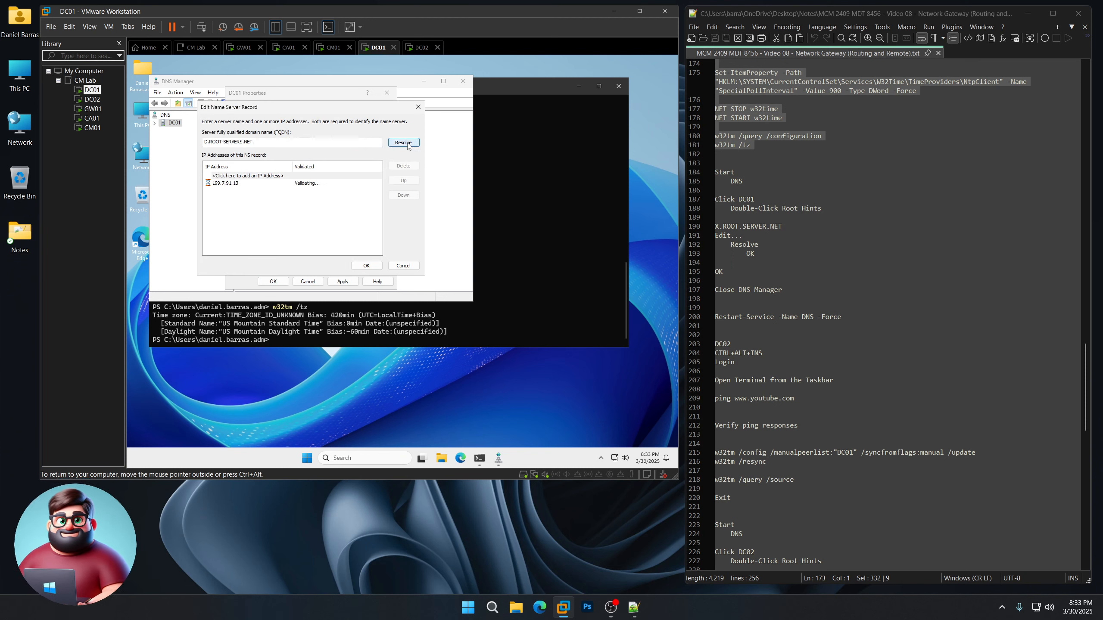
{"action": "left_click", "coordinate": [367, 266]}
Step: Resolve root hints E–I to 192.203.230.10, 192.5.5.241, 192.112.36.4, 198.97.190.53, 192.36.148.17
{"action": "double_click", "coordinate": [356, 200]}
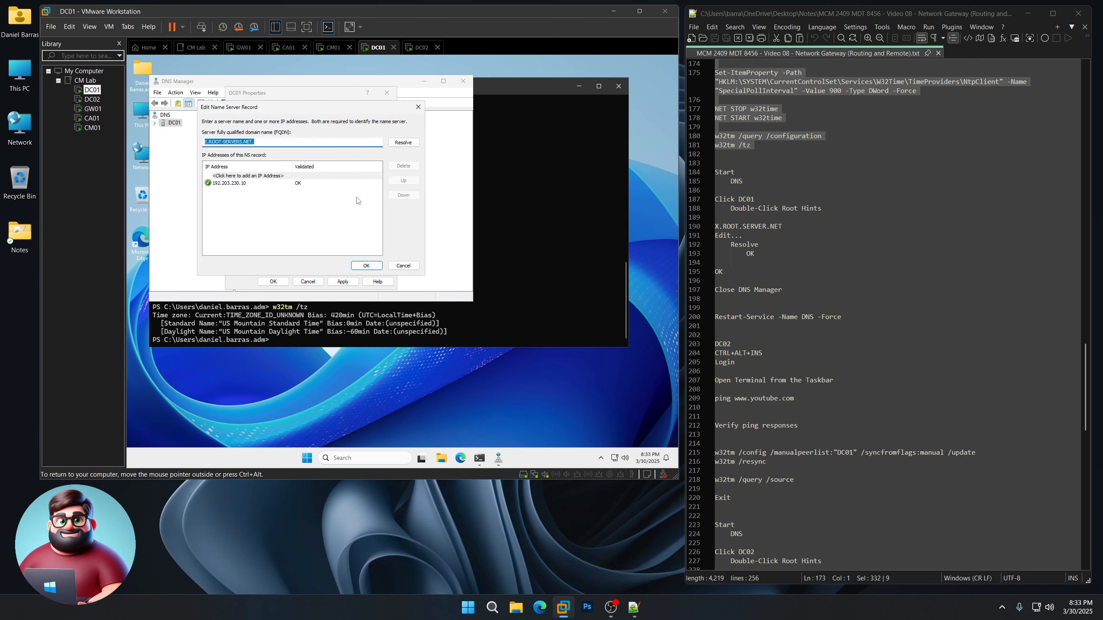
{"action": "left_click", "coordinate": [399, 144]}
{"action": "left_click", "coordinate": [367, 265]}
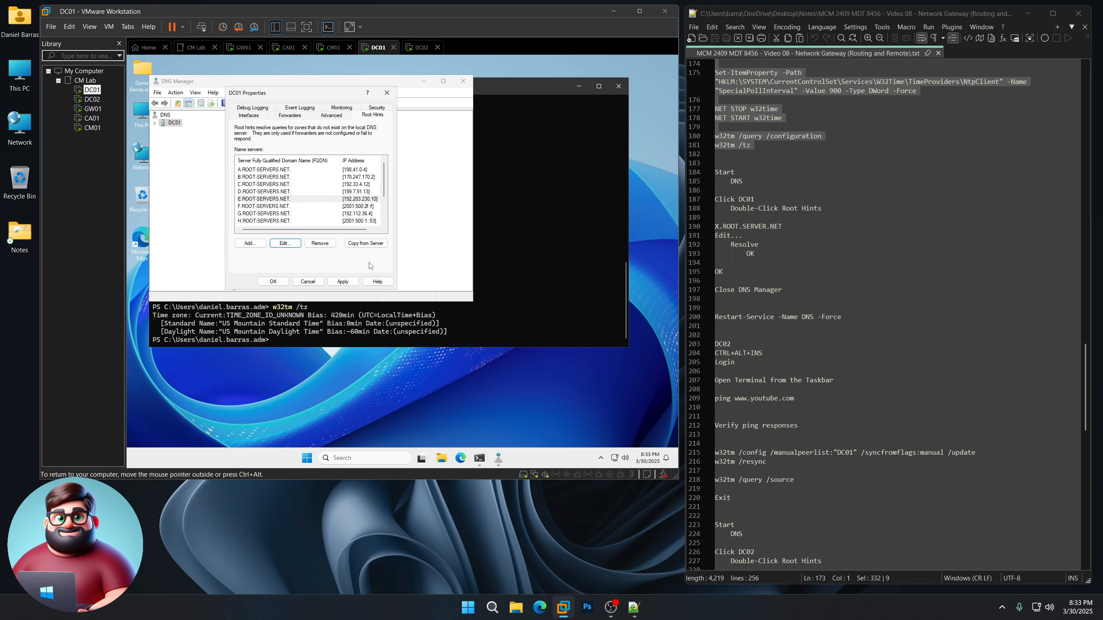
{"action": "double_click", "coordinate": [358, 206]}
{"action": "left_click", "coordinate": [395, 145]}
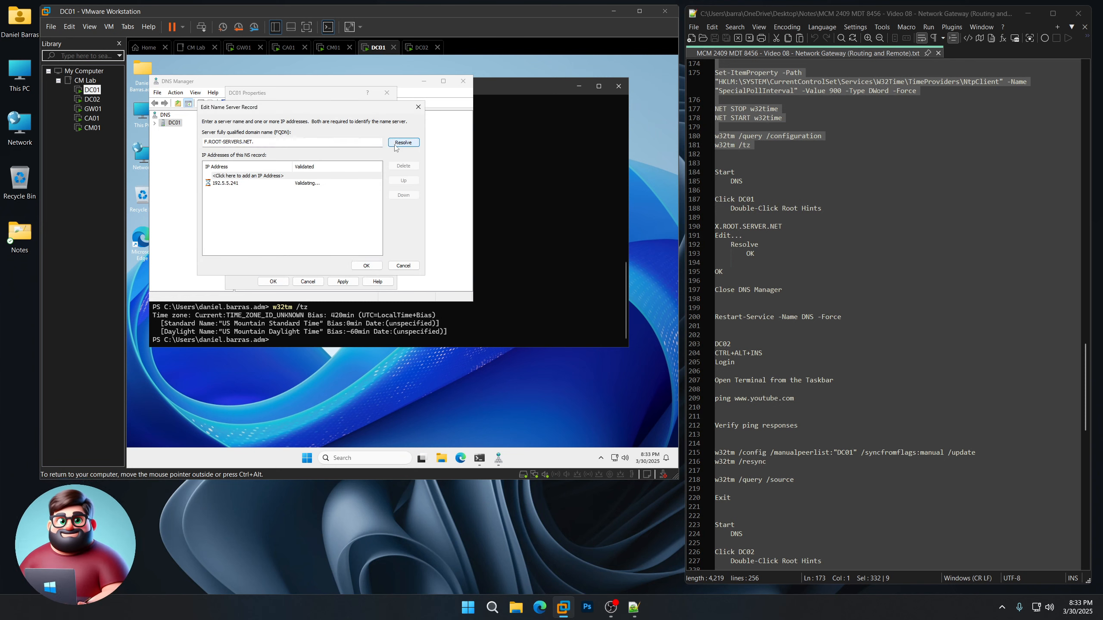
{"action": "left_click", "coordinate": [366, 265]}
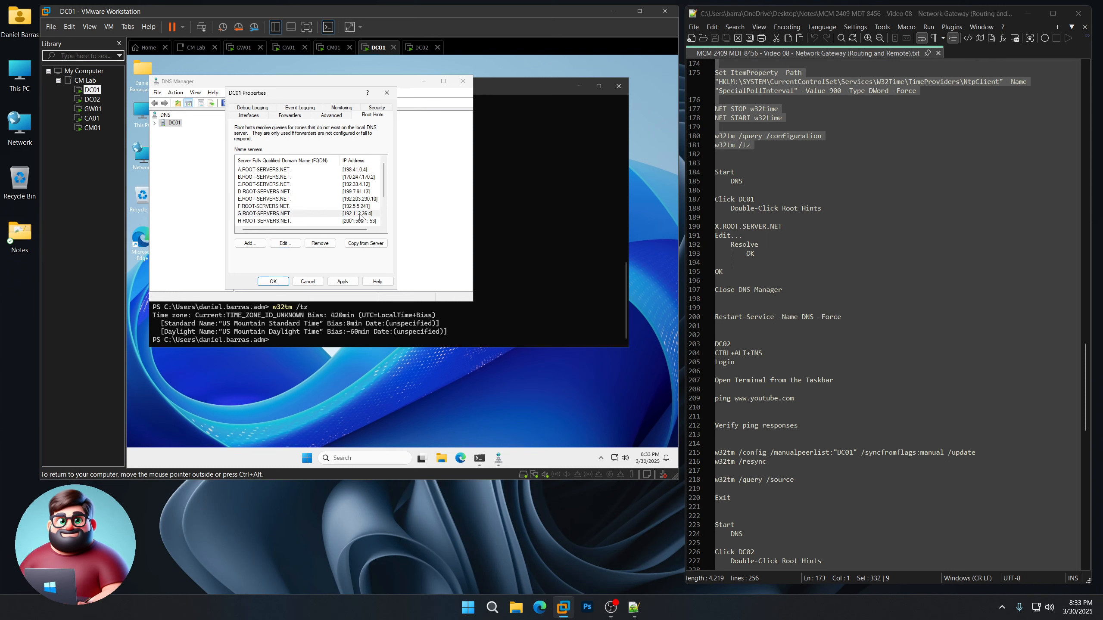
{"action": "left_click", "coordinate": [360, 214]}
{"action": "left_click", "coordinate": [286, 243]}
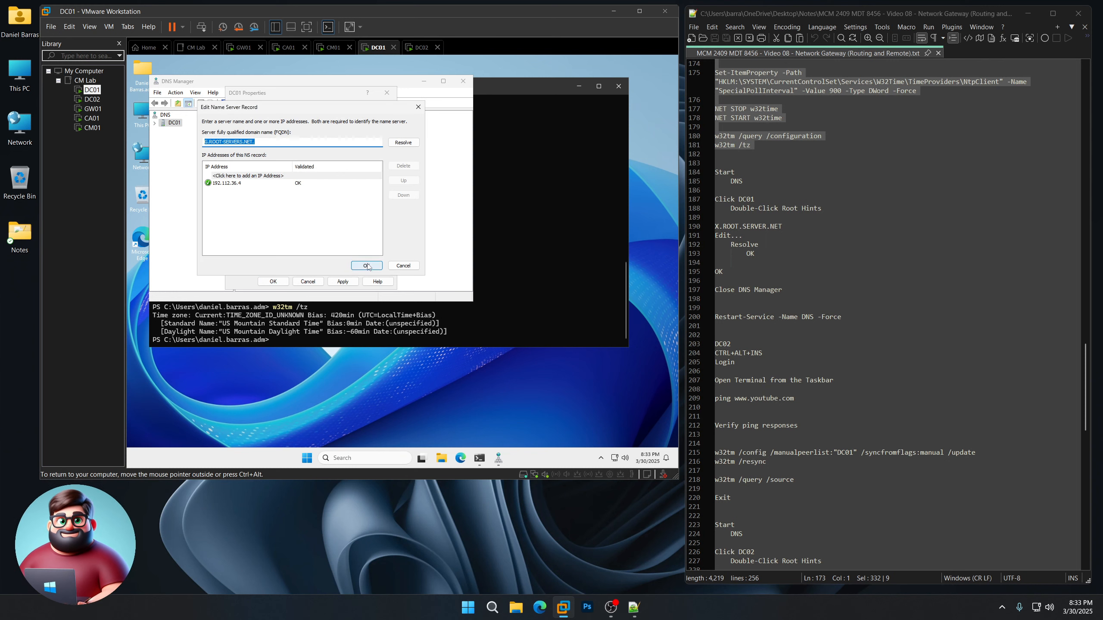
{"action": "left_click", "coordinate": [367, 266]}
{"action": "left_click", "coordinate": [359, 221]}
{"action": "left_click", "coordinate": [285, 243]}
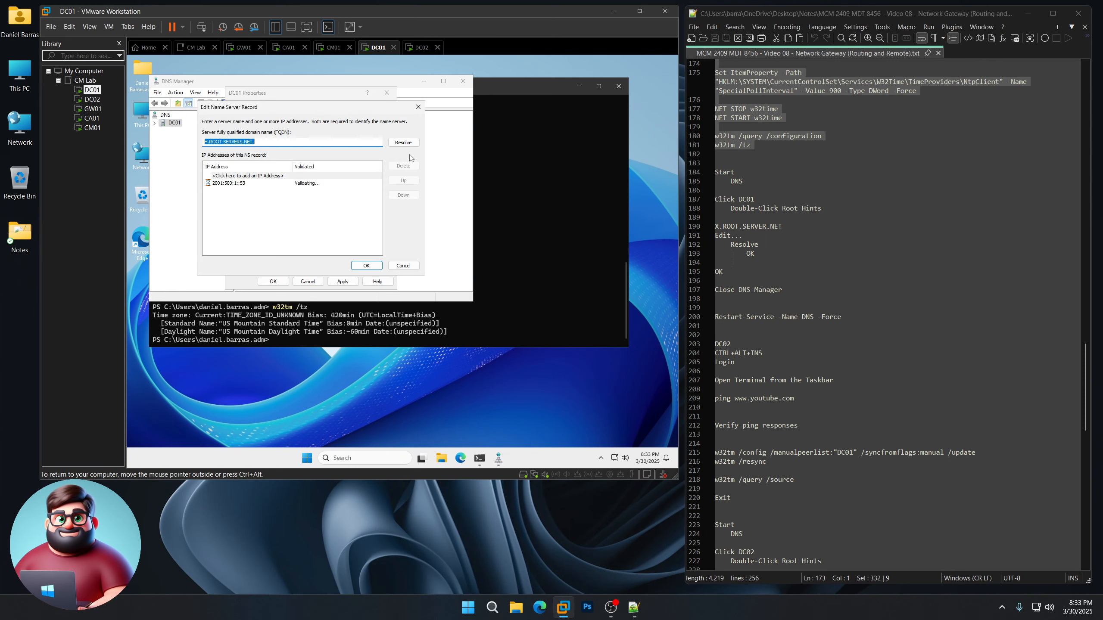
{"action": "left_click", "coordinate": [403, 142]}
{"action": "left_click", "coordinate": [378, 266]}
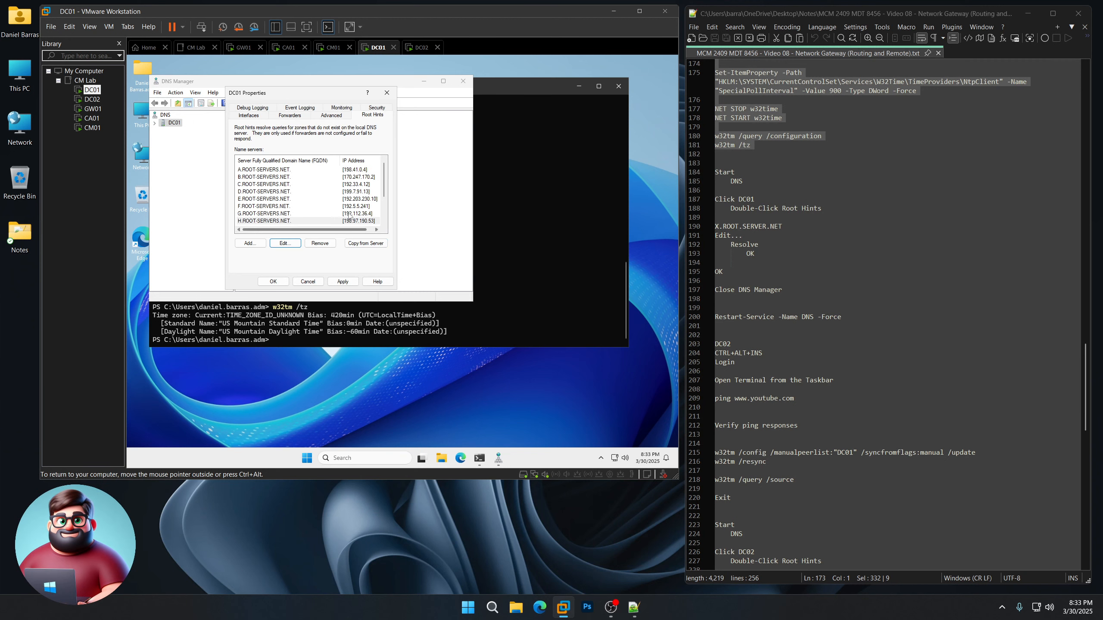
{"action": "left_click", "coordinate": [360, 192]}
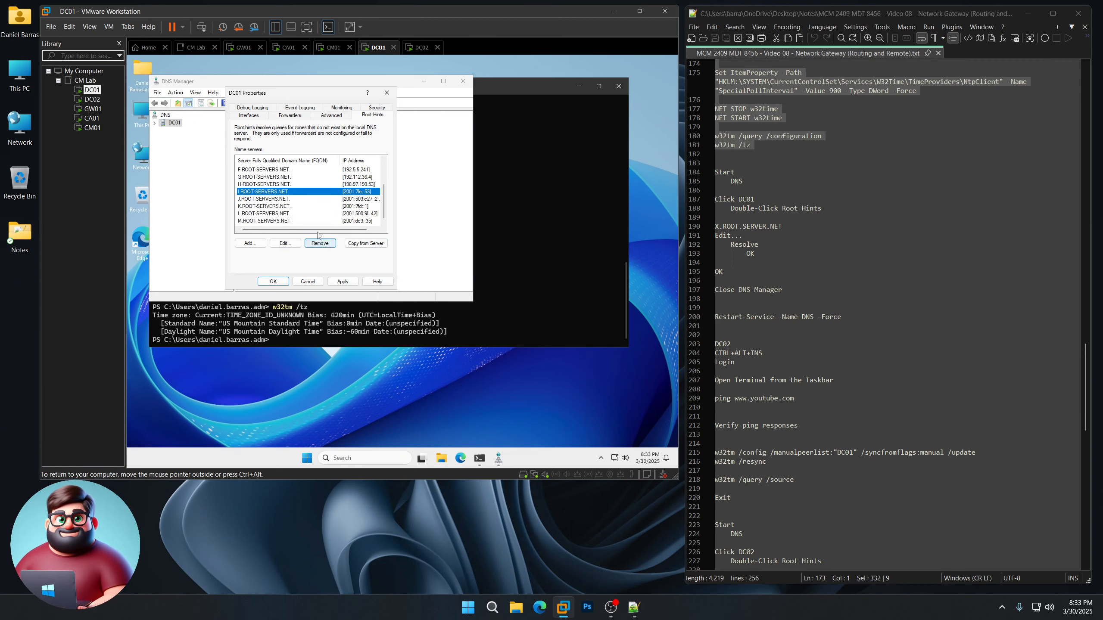
{"action": "left_click", "coordinate": [284, 243]}
{"action": "left_click", "coordinate": [403, 143]}
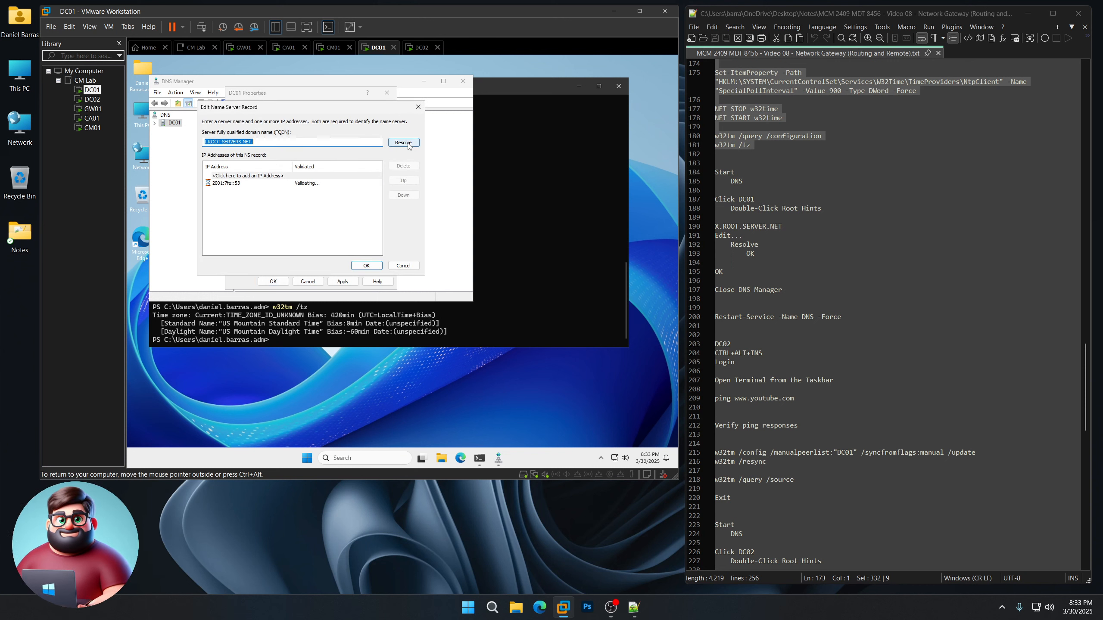
{"action": "left_click", "coordinate": [380, 266]}
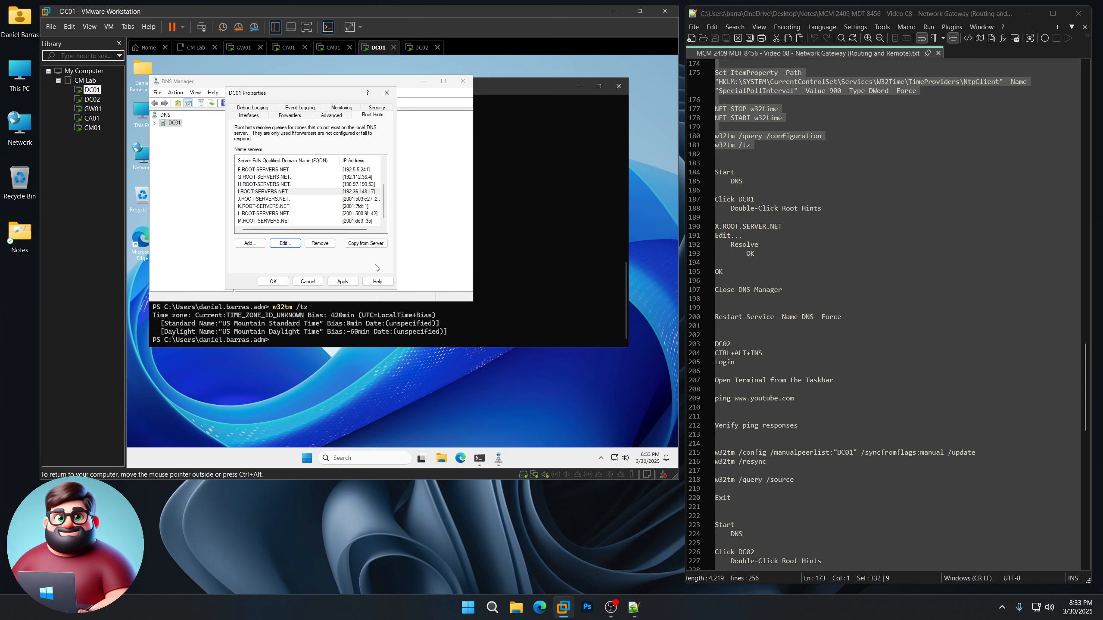
Step: Resolve root hints J–M to 192.58.128.30, 193.0.14.129, 199.7.83.42, 202.12.27.33
{"action": "left_click", "coordinate": [361, 199]}
{"action": "left_click", "coordinate": [289, 244]}
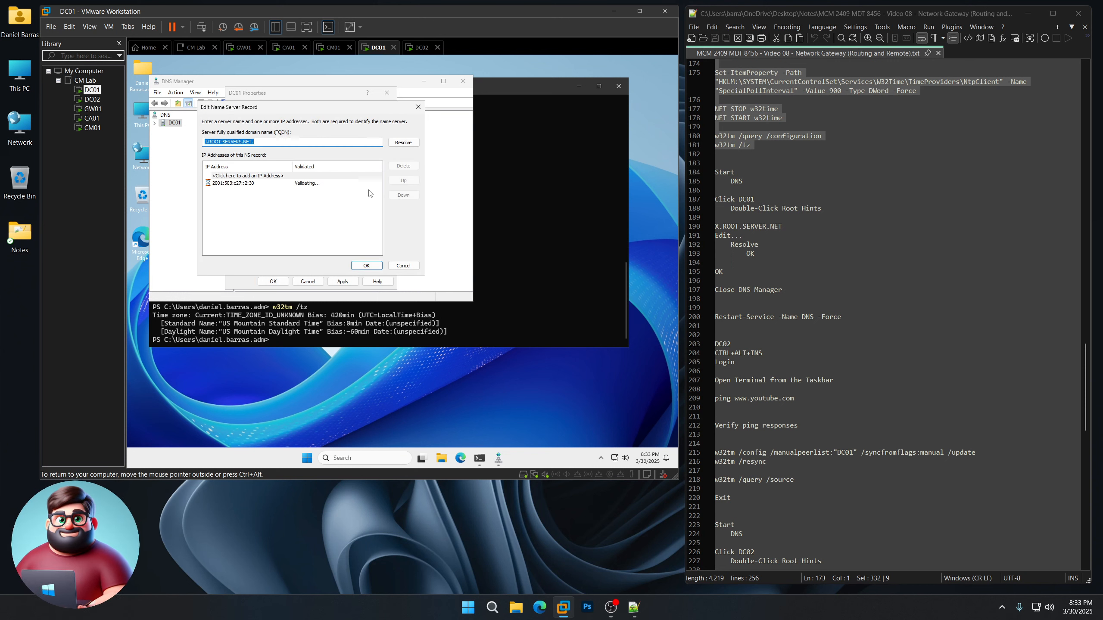
{"action": "left_click", "coordinate": [405, 143]}
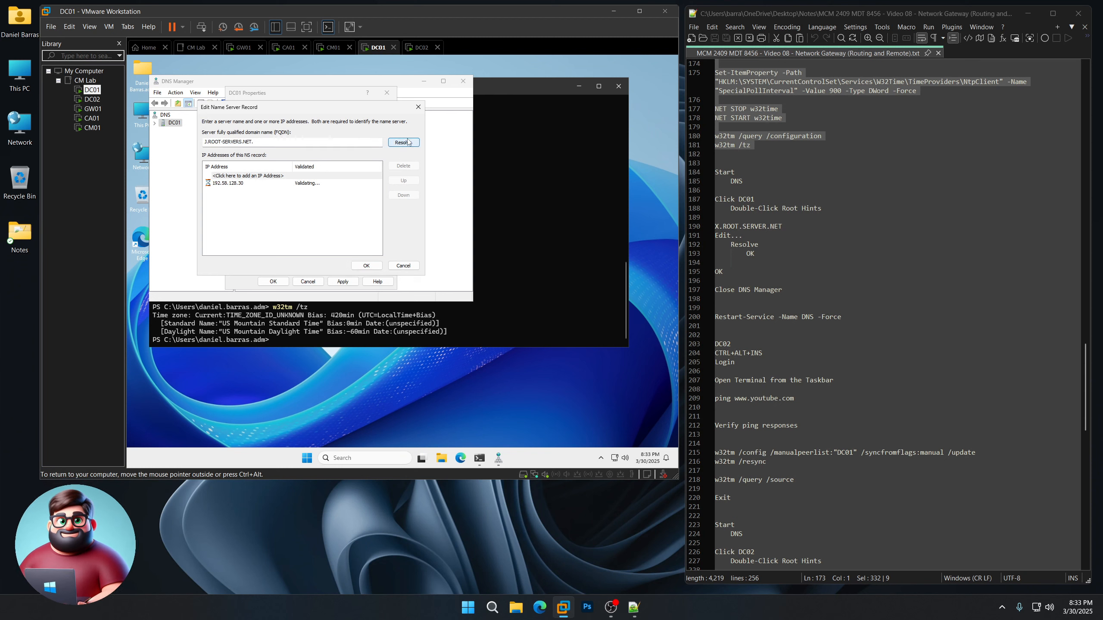
{"action": "left_click", "coordinate": [366, 266]}
{"action": "double_click", "coordinate": [358, 207]}
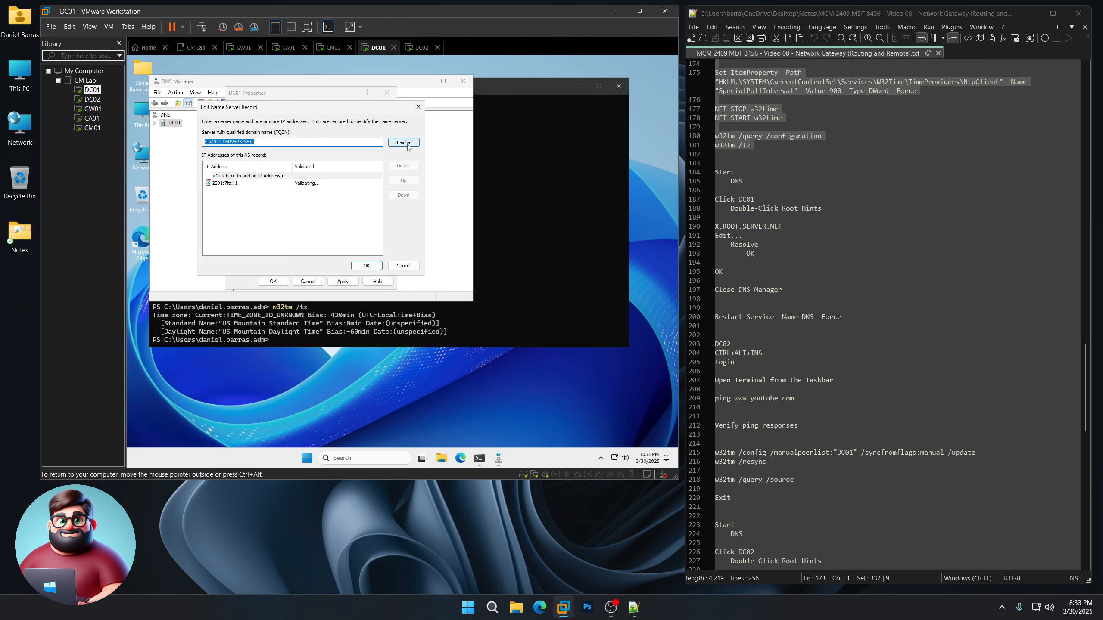
{"action": "left_click", "coordinate": [405, 144]}
{"action": "left_click", "coordinate": [376, 266]}
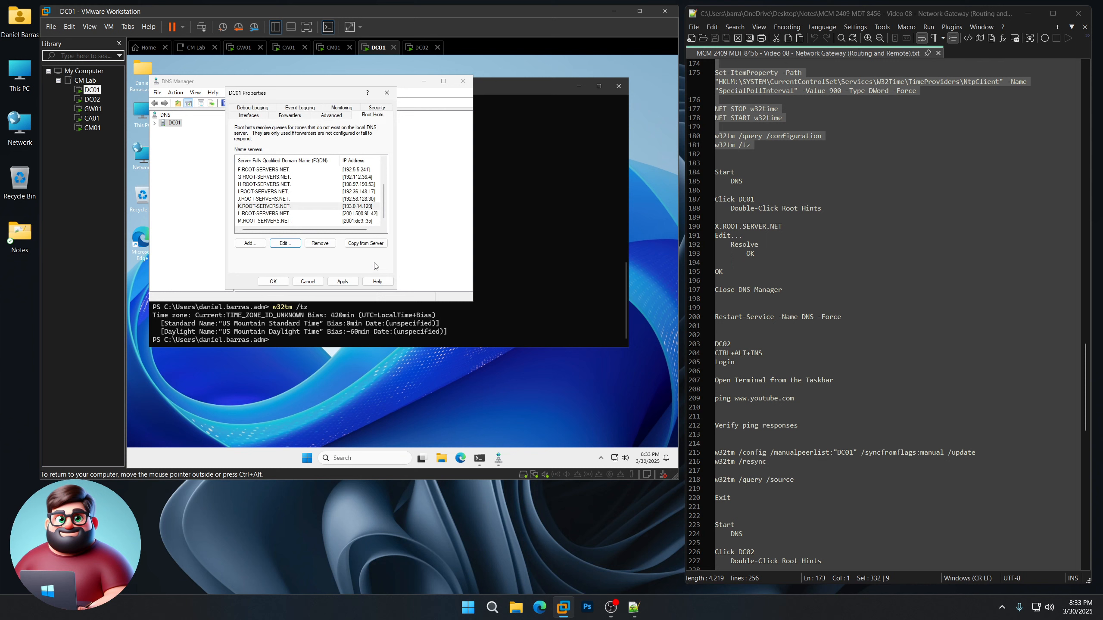
{"action": "left_click", "coordinate": [365, 214]}
{"action": "left_click", "coordinate": [294, 245]}
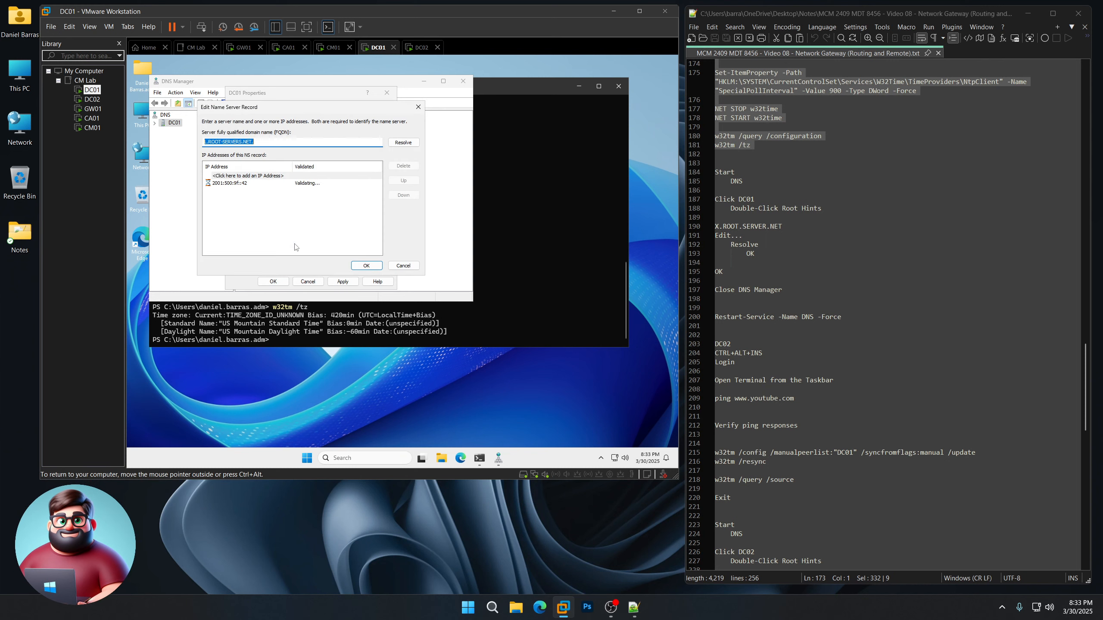
{"action": "left_click", "coordinate": [405, 142]}
{"action": "left_click", "coordinate": [367, 265]}
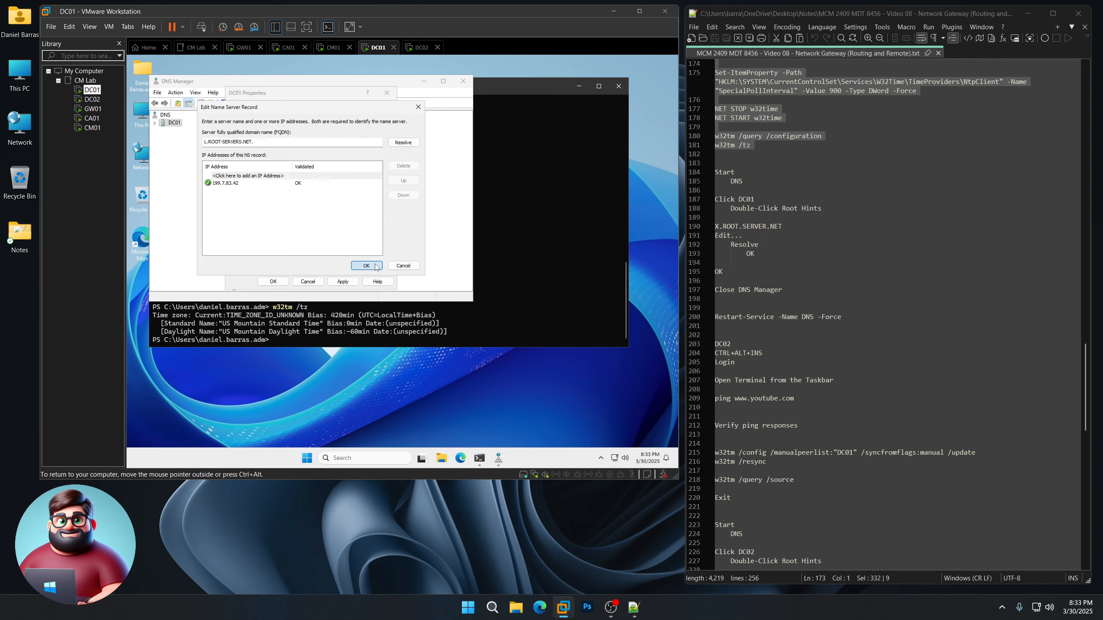
{"action": "left_click", "coordinate": [304, 221]}
{"action": "left_click", "coordinate": [295, 244]}
{"action": "left_click", "coordinate": [403, 142]}
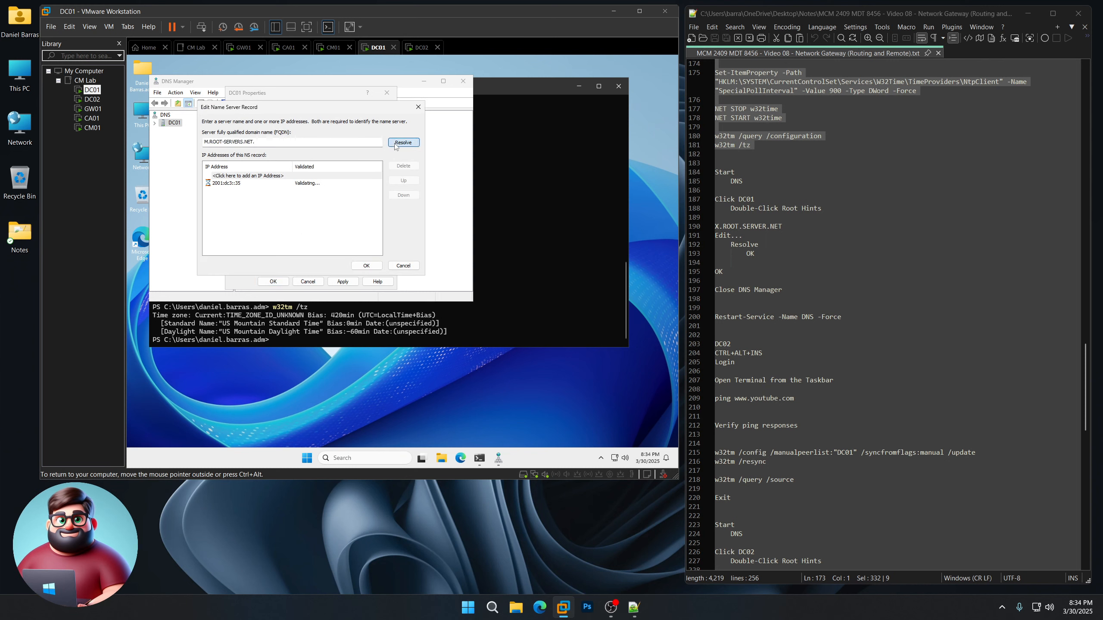
{"action": "left_click", "coordinate": [367, 265]}
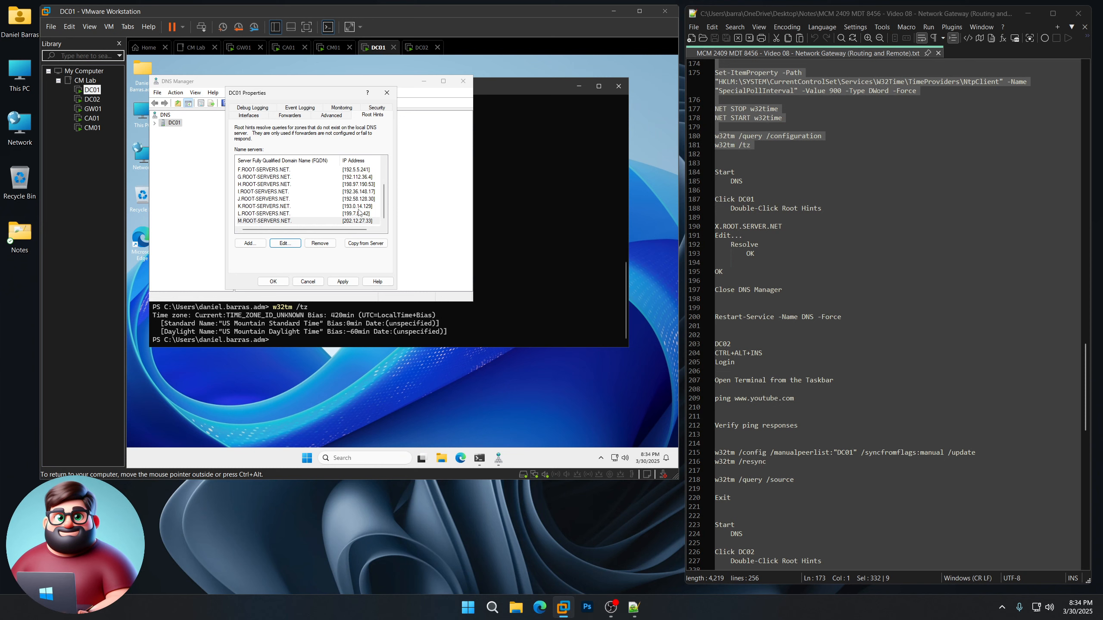
Step: Apply the root hints, close DNS Manager, and run Restart-Service -Name DNS -Force
{"action": "left_click", "coordinate": [273, 282]}
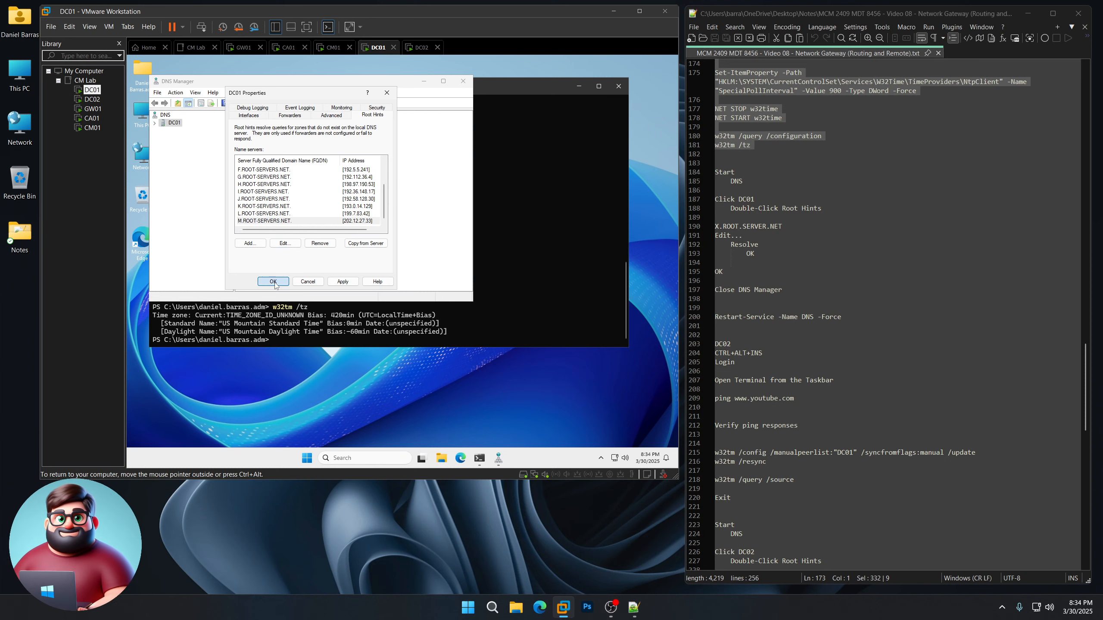
{"action": "left_click", "coordinate": [467, 83]}
{"action": "scroll", "coordinate": [803, 305], "scroll_direction": "down", "scroll_amount": 4}
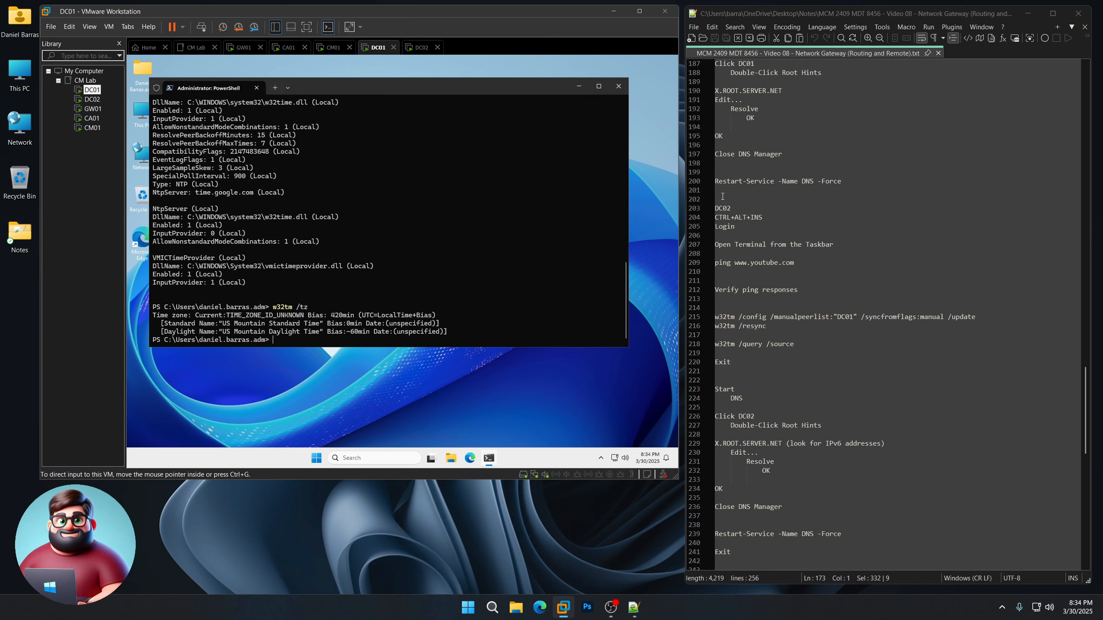
{"action": "left_click_drag", "start_coordinate": [722, 192], "coordinate": [715, 182]}
{"action": "right_click", "coordinate": [732, 185]}
{"action": "left_click", "coordinate": [756, 199]}
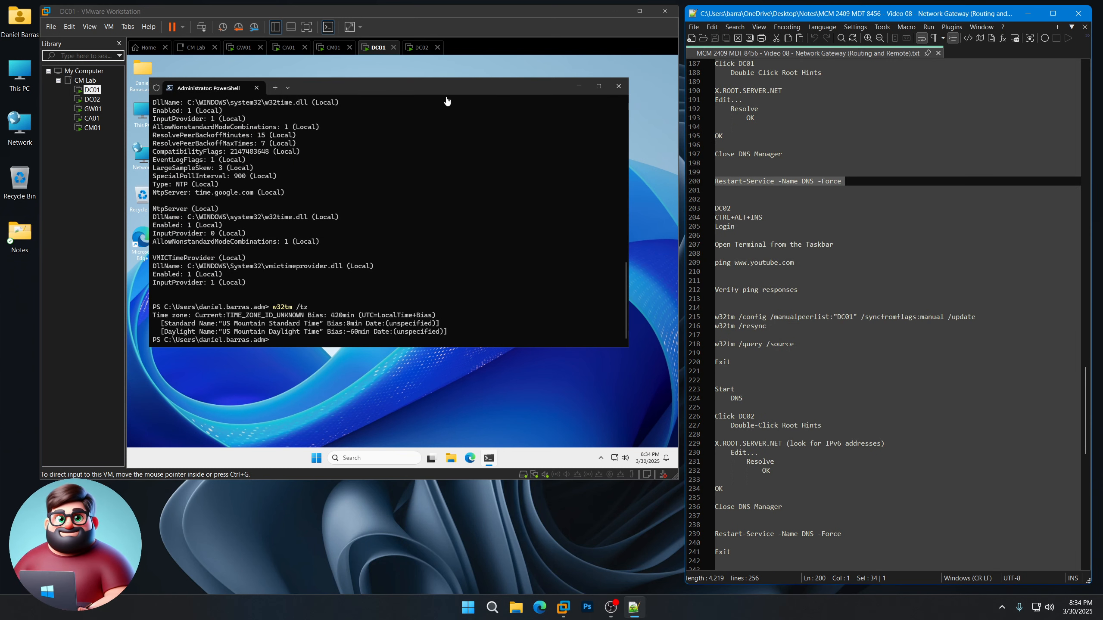
{"action": "right_click", "coordinate": [404, 275]}
{"action": "key", "text": "Return"}
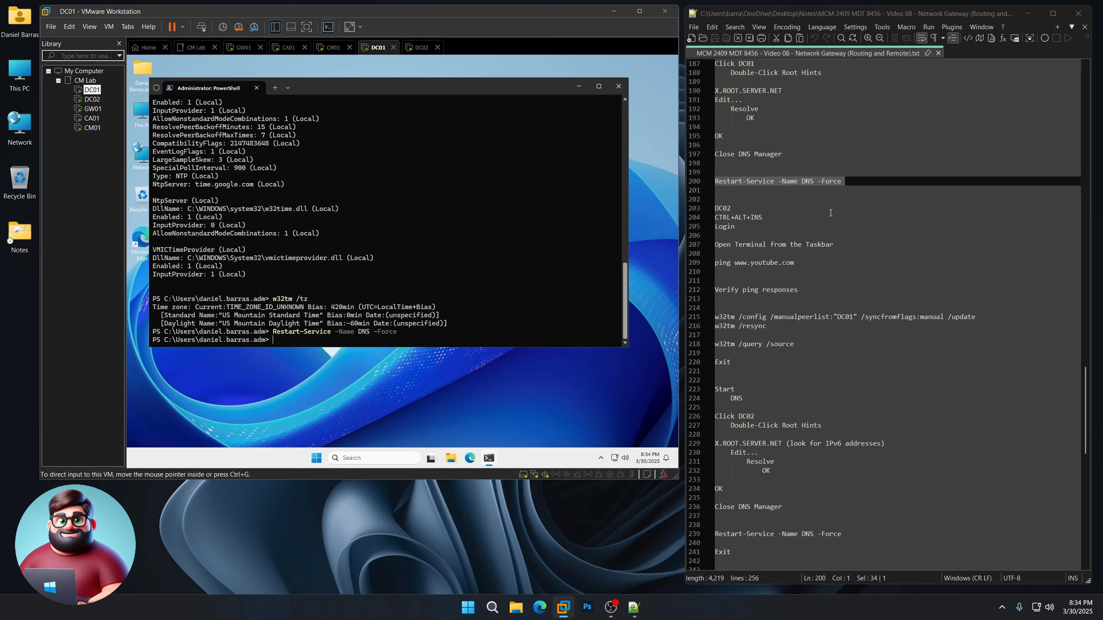
{"action": "left_click", "coordinate": [92, 99]}
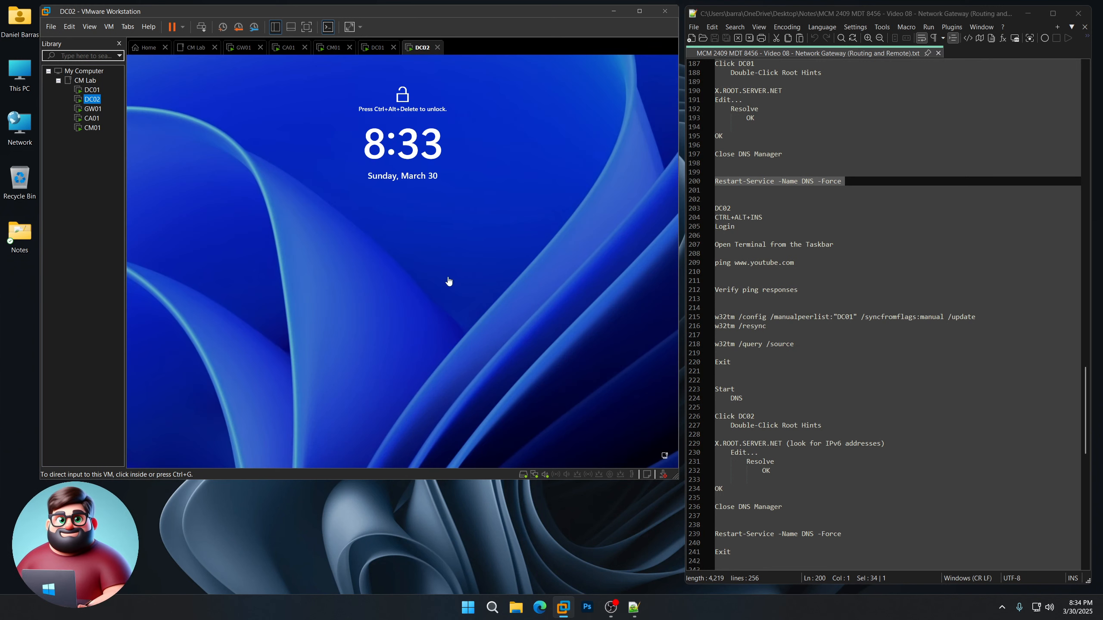
Step: Sign in to DC02 with the administrator password and open an Administrator PowerShell terminal
{"action": "key", "text": "ctrl+alt+Insert"}
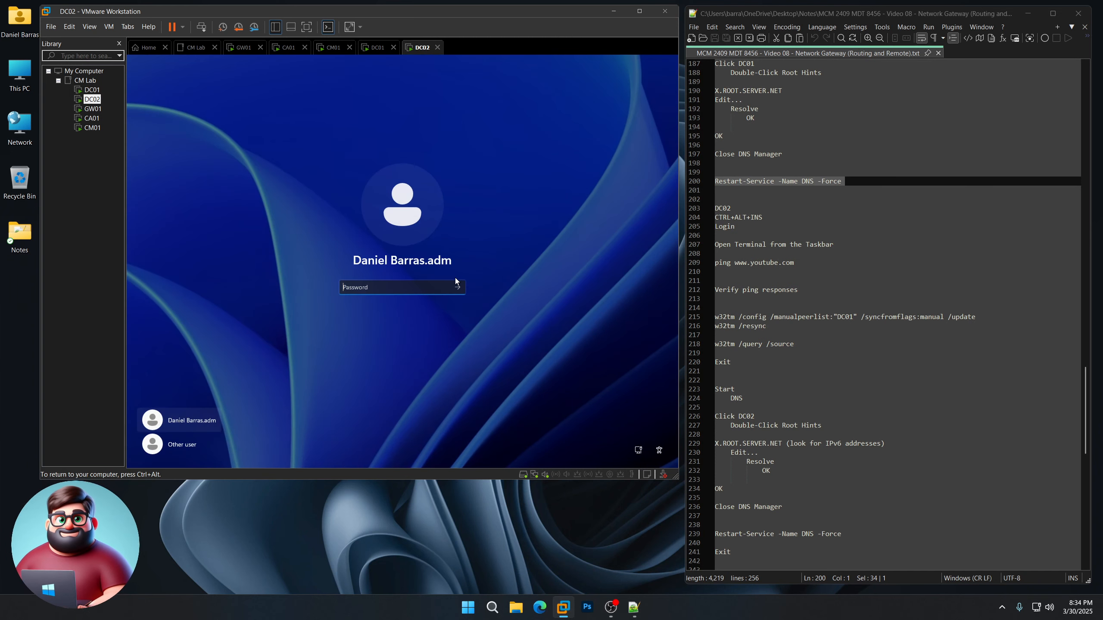
{"action": "type", "text": "••••••••••••••••"}
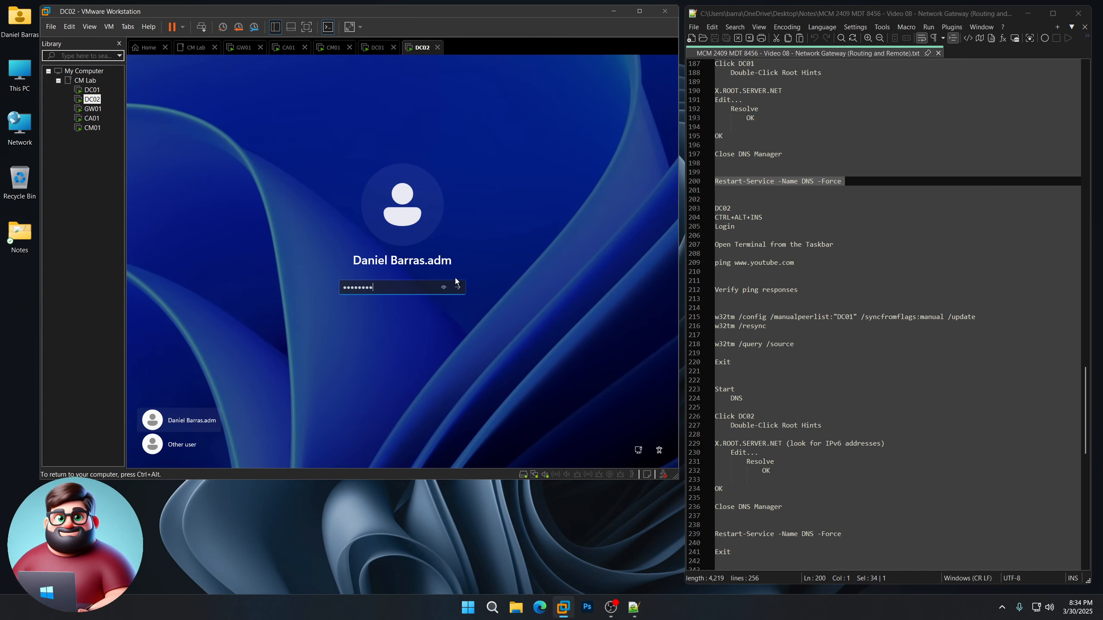
{"action": "key", "text": "Return"}
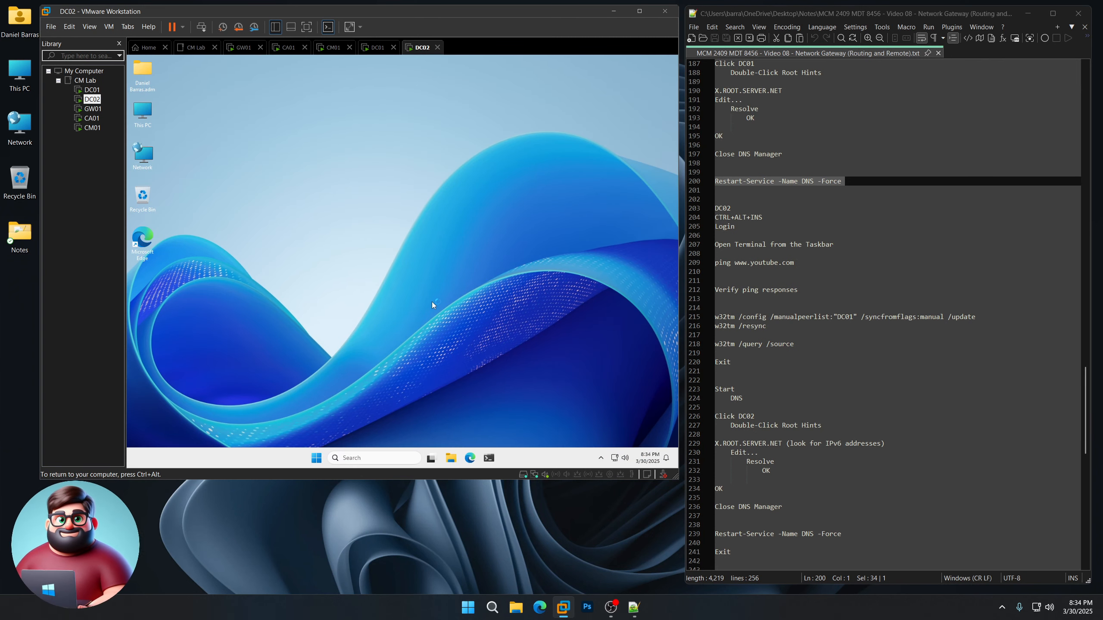
{"action": "left_click", "coordinate": [490, 458]}
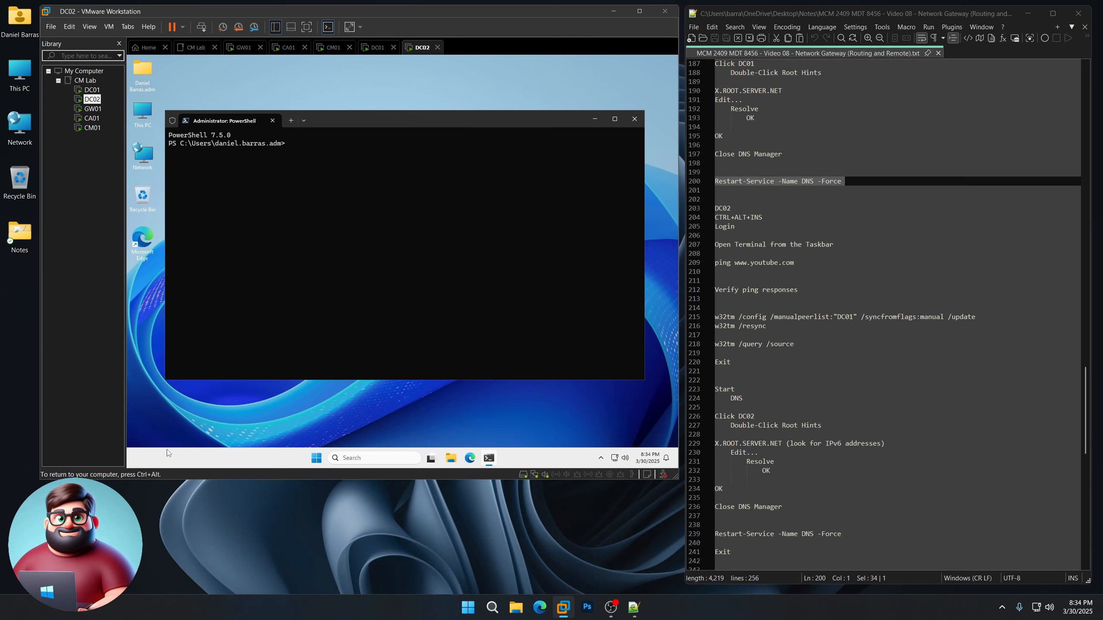
{"action": "left_click", "coordinate": [334, 433]}
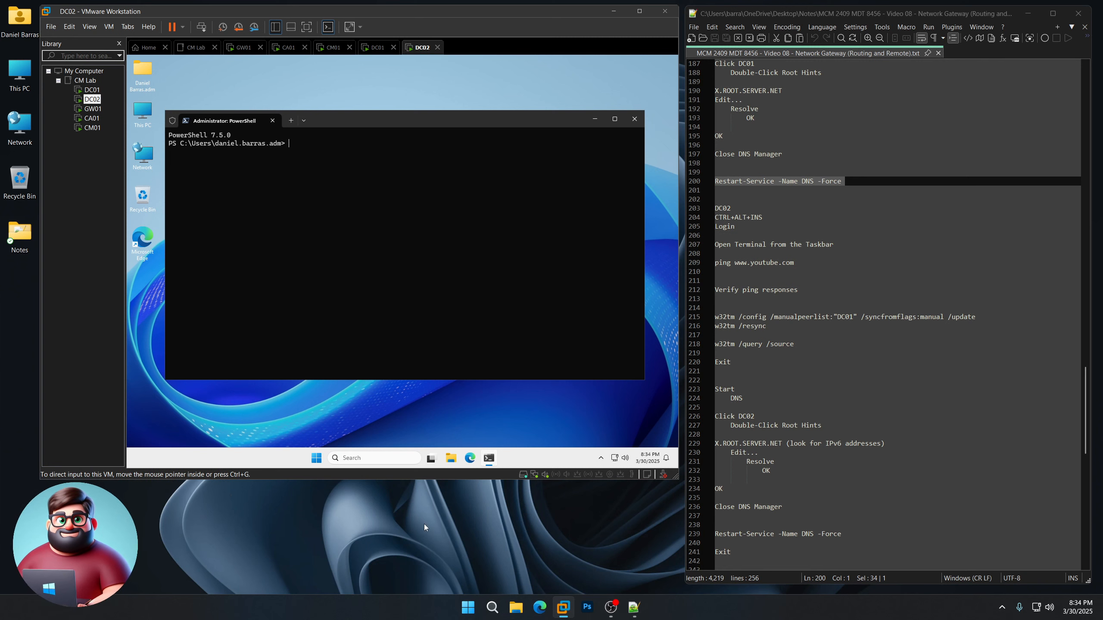
{"action": "left_click", "coordinate": [727, 271]}
{"action": "key", "text": "shift+Up"}
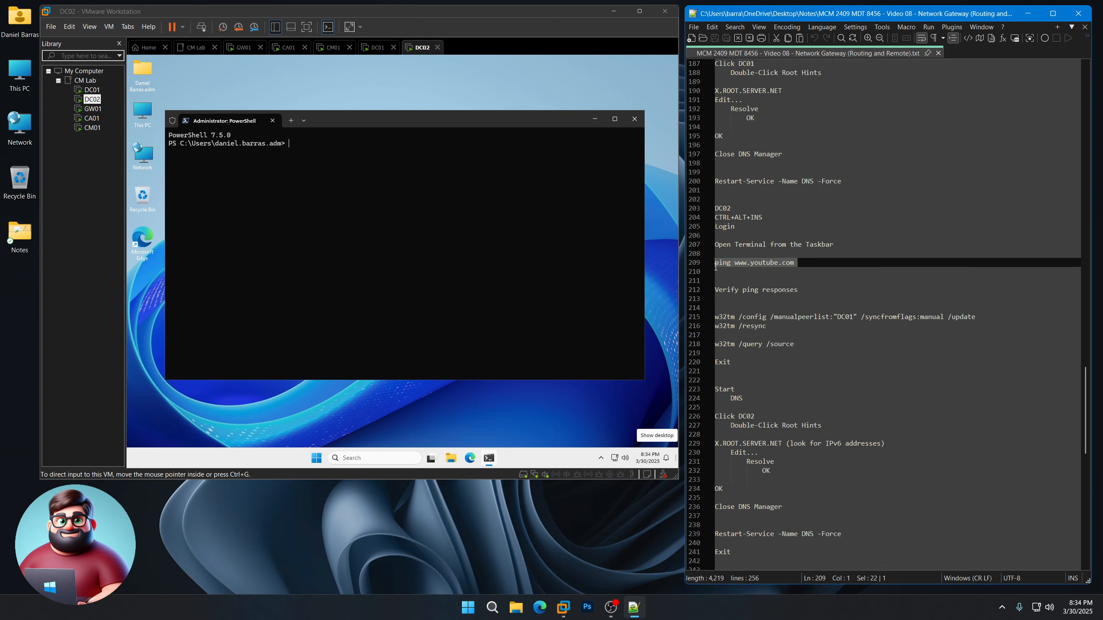
{"action": "right_click", "coordinate": [734, 261]}
{"action": "left_click", "coordinate": [759, 281]}
{"action": "left_click", "coordinate": [367, 145]}
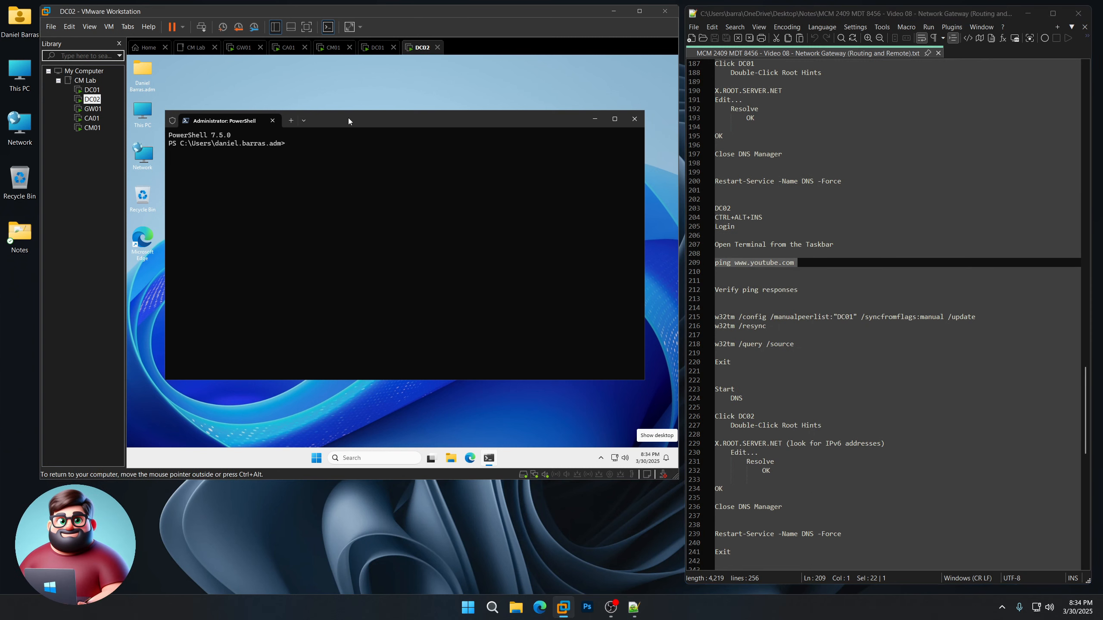
{"action": "key", "text": "ctrl+v"}
{"action": "key", "text": "Return"}
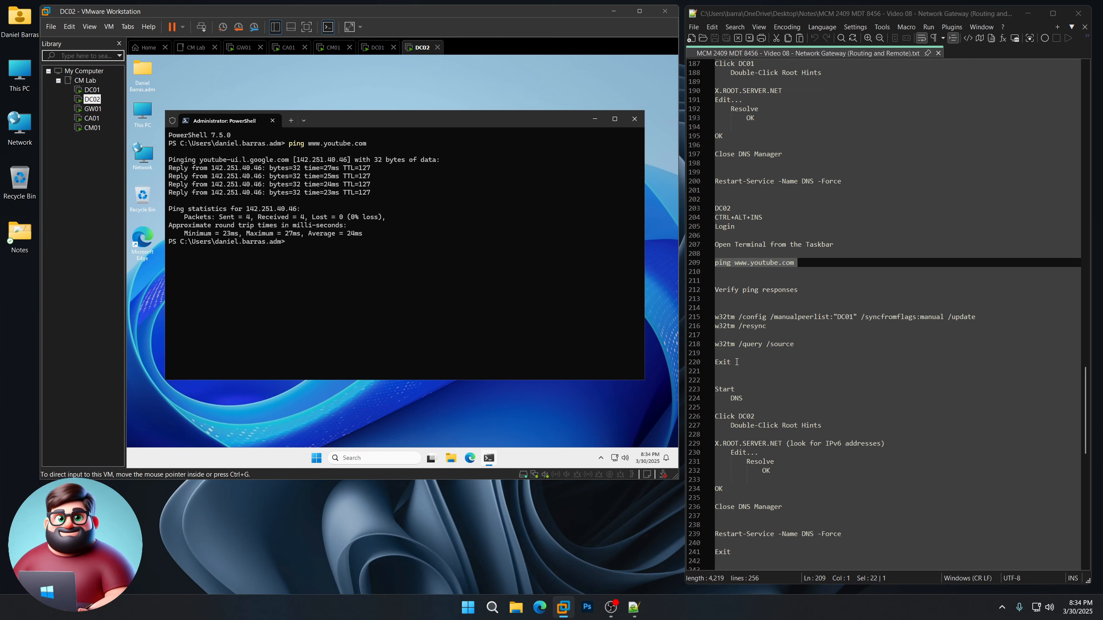
Step: Run the w32tm commands so DC02 resyncs time from DC01, then Exit the terminal
{"action": "left_click_drag", "start_coordinate": [736, 362], "coordinate": [716, 317]}
{"action": "right_click", "coordinate": [742, 319]}
{"action": "left_click", "coordinate": [760, 337]}
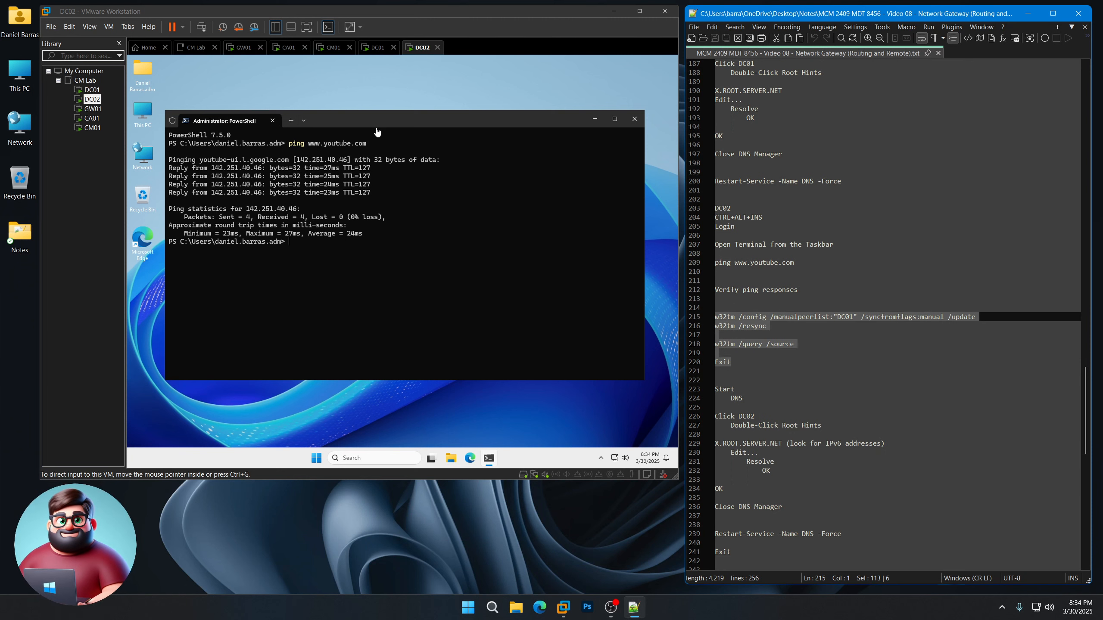
{"action": "left_click", "coordinate": [393, 250]}
{"action": "key", "text": "ctrl+v"}
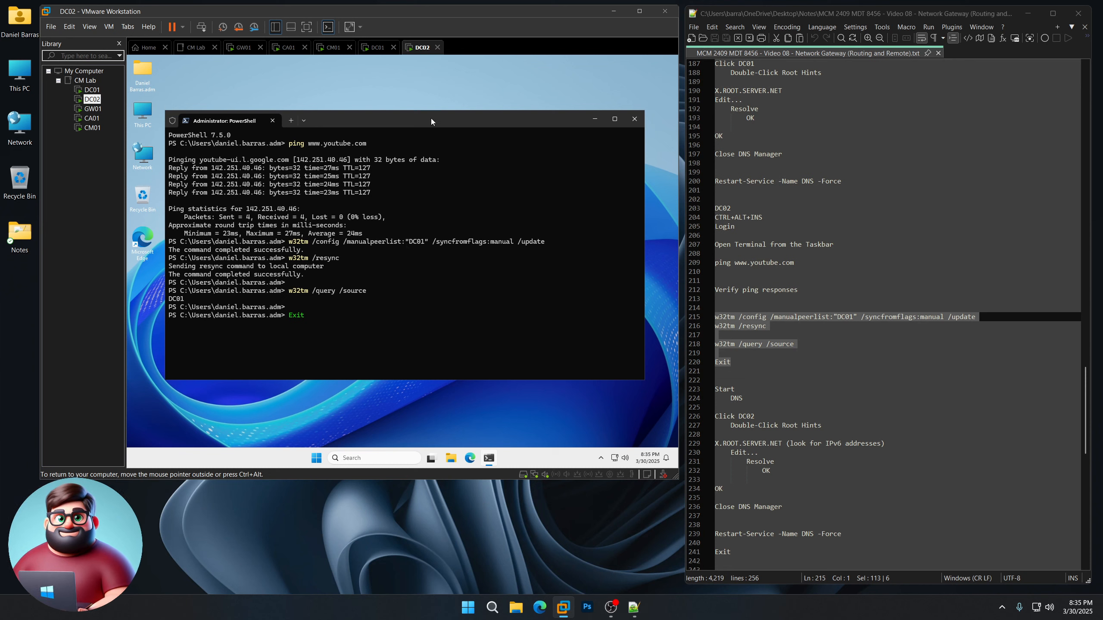
{"action": "key", "text": "Return"}
Step: Launch DNS Manager on DC02 and open the server's root hints
{"action": "left_click", "coordinate": [316, 464]}
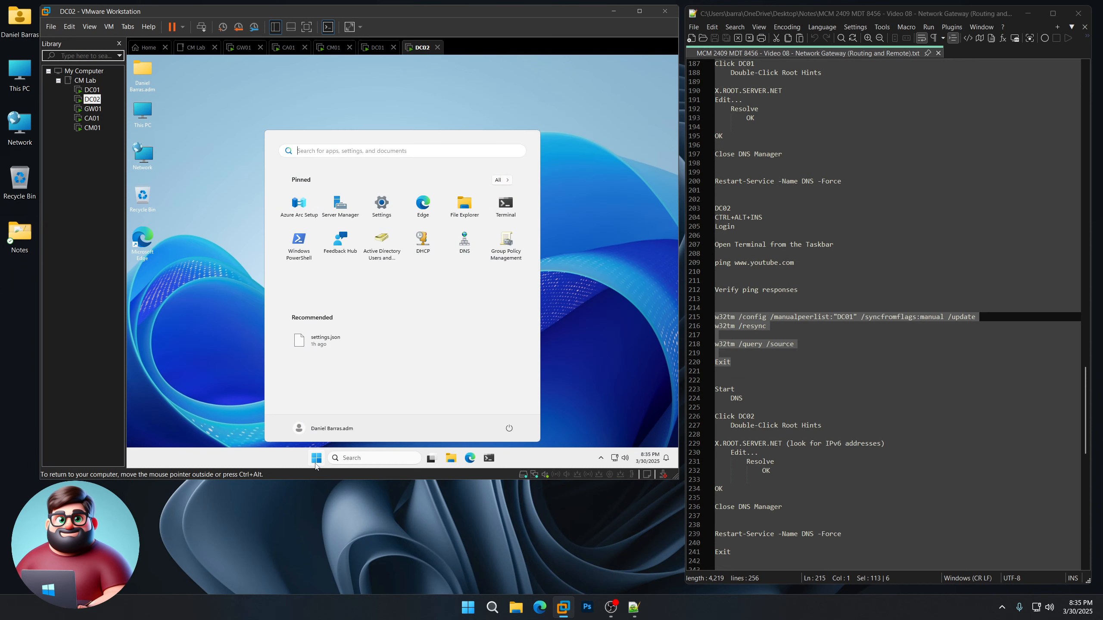
{"action": "left_click", "coordinate": [464, 245]}
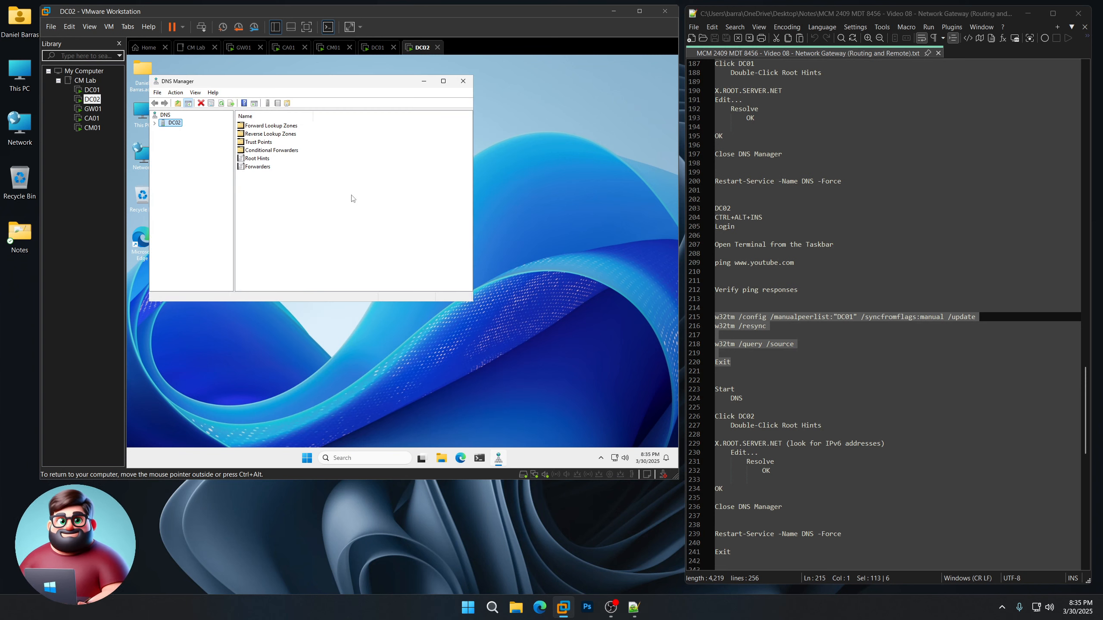
{"action": "scroll", "coordinate": [905, 378], "scroll_direction": "down", "scroll_amount": 5}
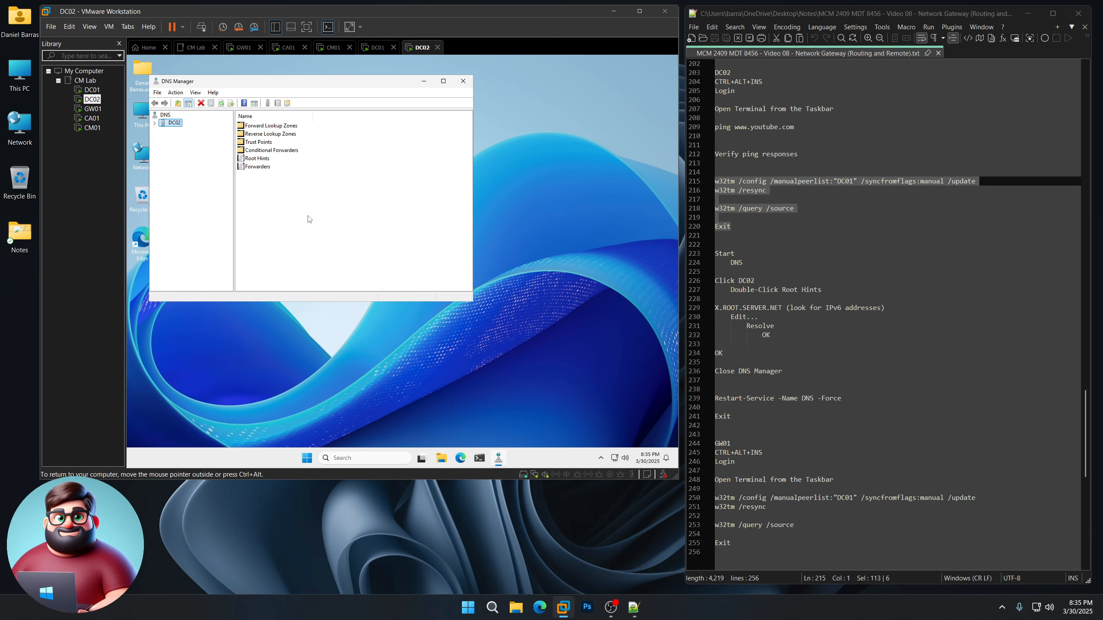
{"action": "double_click", "coordinate": [261, 159]}
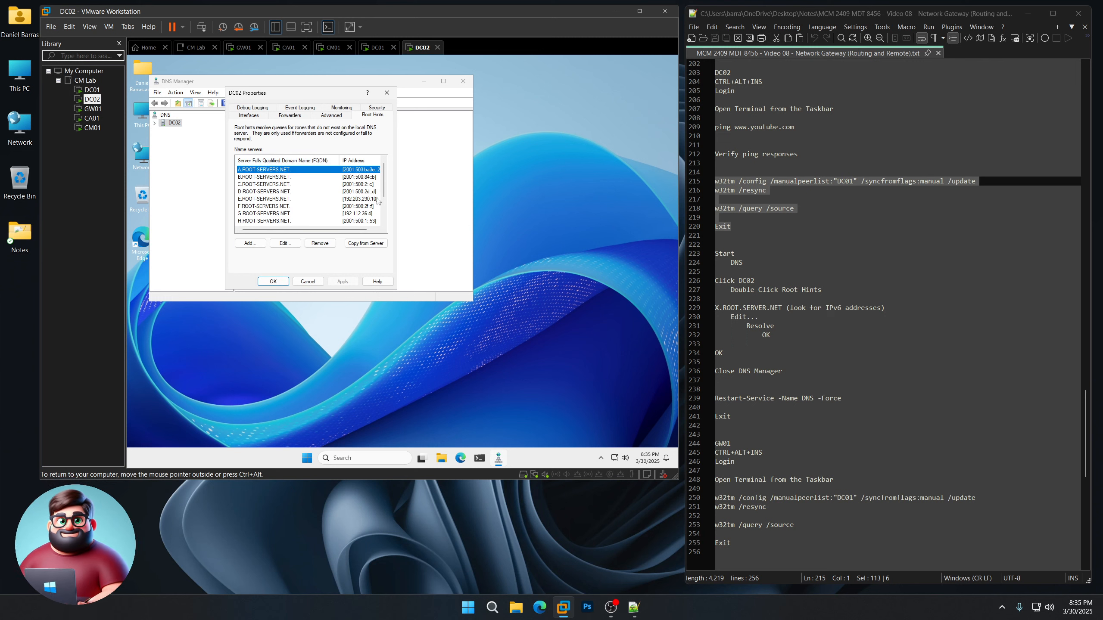
Step: Resolve root hints A–D to IPv4: 198.41.0.4, 170.247.170.2, 192.33.4.12, 199.7.91.13
{"action": "left_click", "coordinate": [287, 243]}
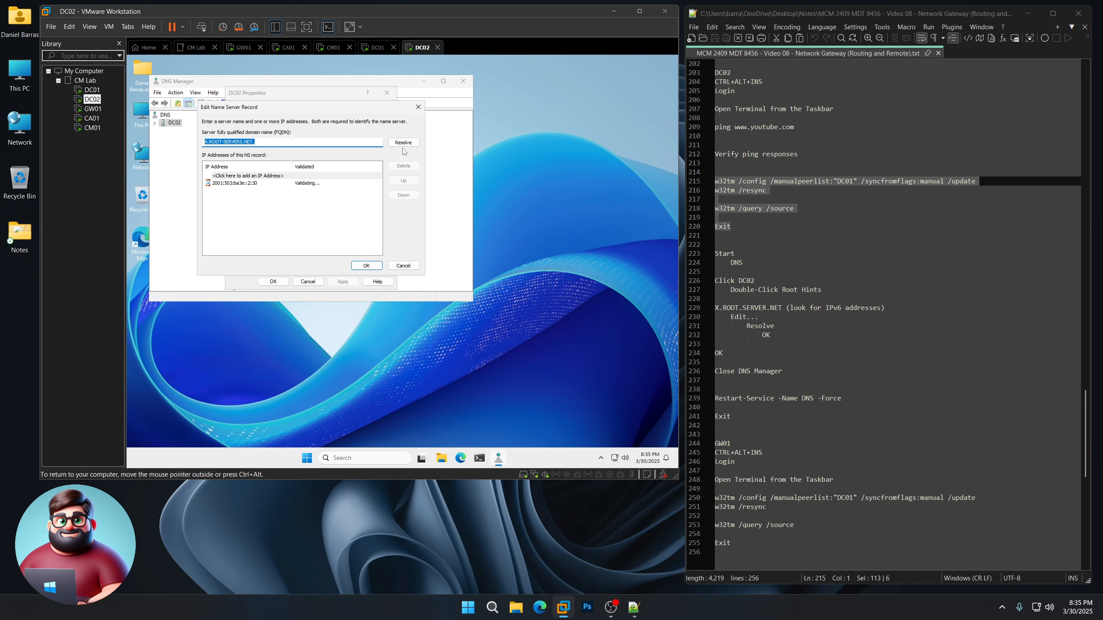
{"action": "left_click", "coordinate": [405, 143]}
{"action": "left_click", "coordinate": [366, 265]}
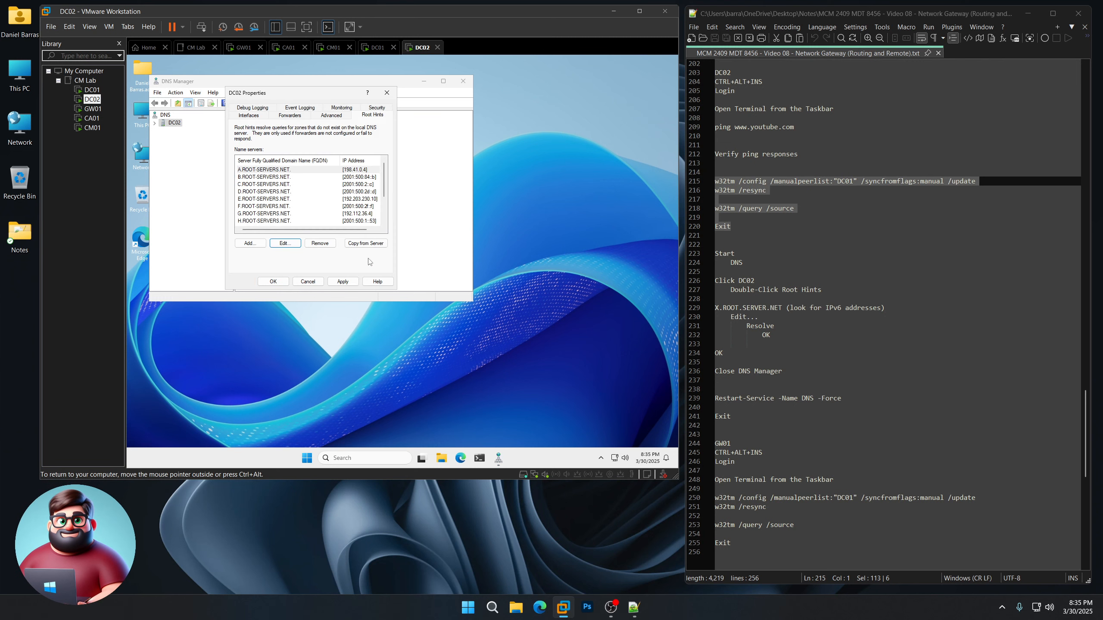
{"action": "left_click", "coordinate": [352, 177]}
{"action": "left_click", "coordinate": [285, 242]}
{"action": "left_click", "coordinate": [403, 143]}
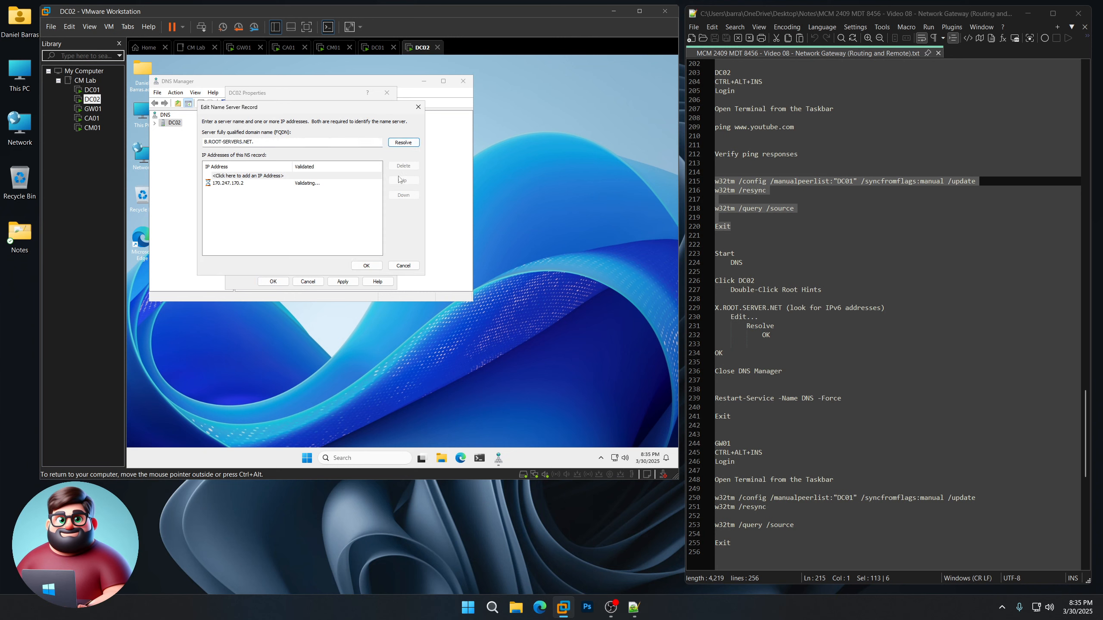
{"action": "left_click", "coordinate": [367, 265]}
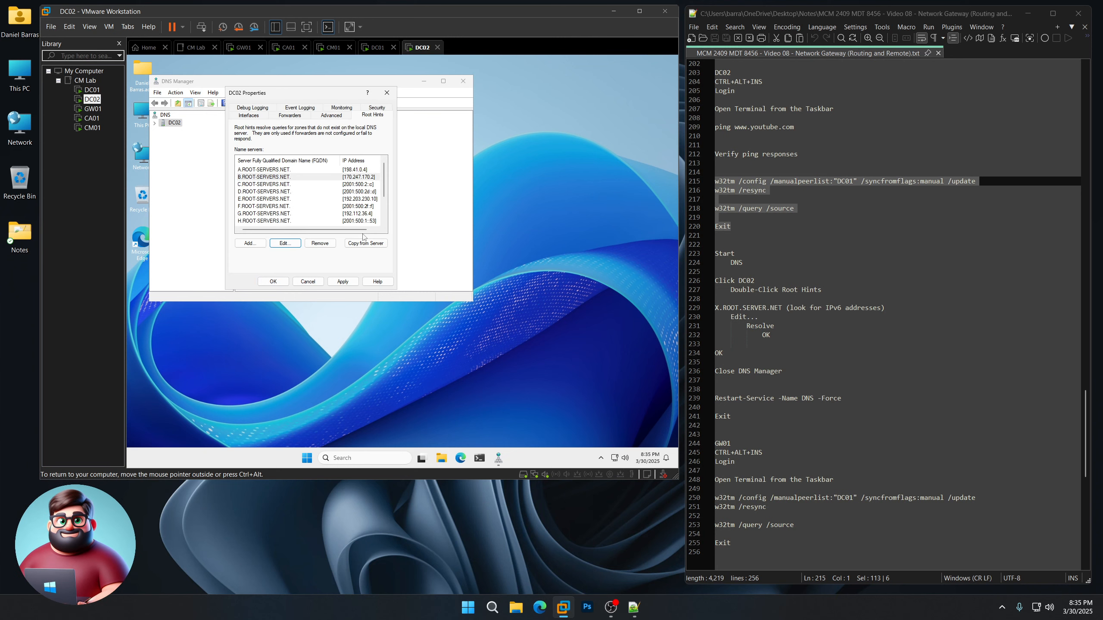
{"action": "left_click", "coordinate": [354, 185]}
{"action": "left_click", "coordinate": [285, 242]}
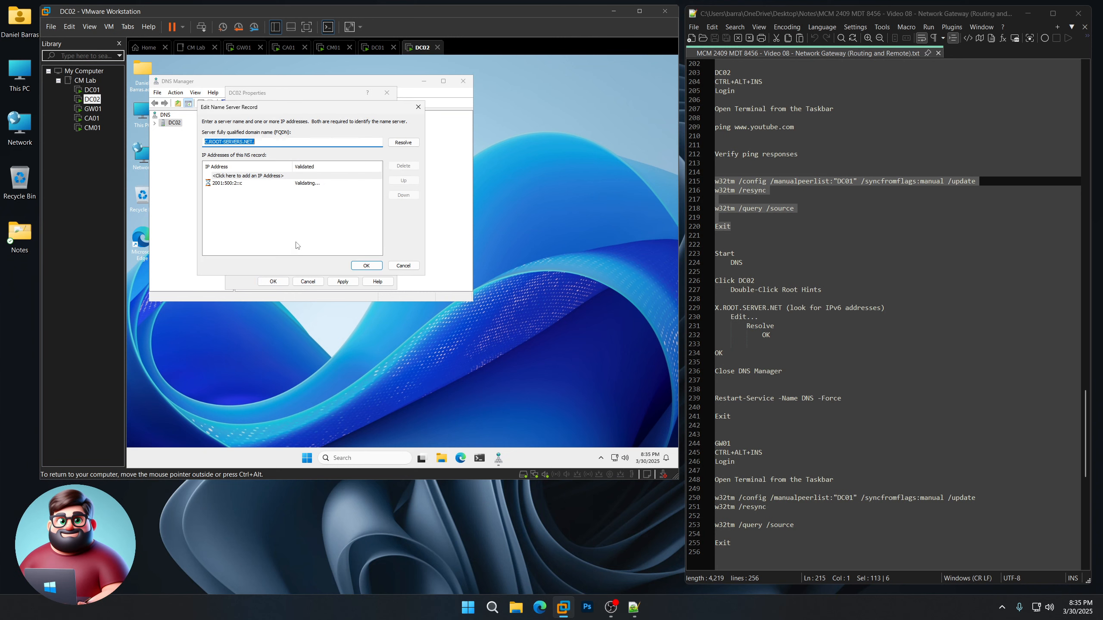
{"action": "left_click", "coordinate": [404, 143]}
{"action": "left_click", "coordinate": [367, 265]}
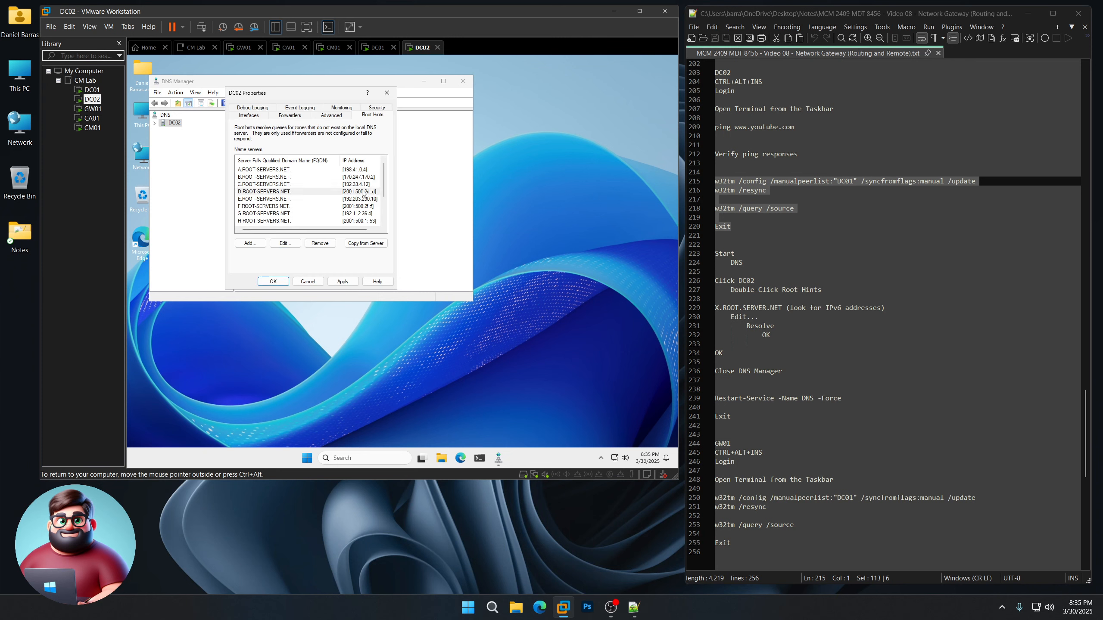
{"action": "left_click", "coordinate": [363, 193]}
{"action": "left_click", "coordinate": [285, 243]}
{"action": "left_click", "coordinate": [403, 143]}
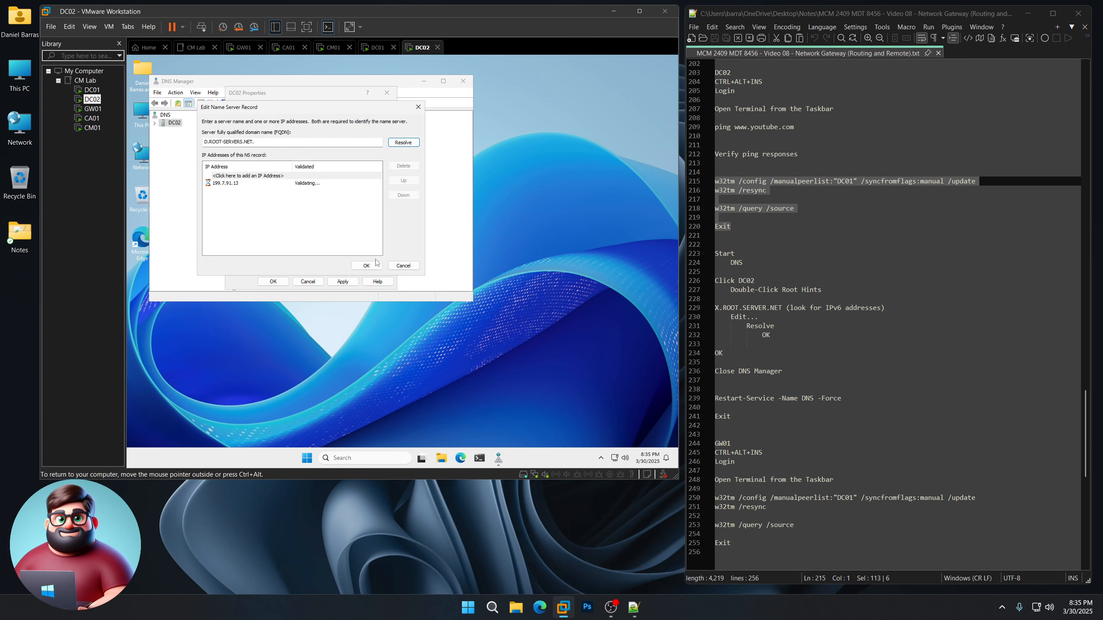
{"action": "left_click", "coordinate": [367, 265]}
Step: Leave E unchanged and resolve F to 192.5.5.241 and H to 198.97.190.53
{"action": "left_click", "coordinate": [360, 198]}
{"action": "left_click", "coordinate": [285, 243]}
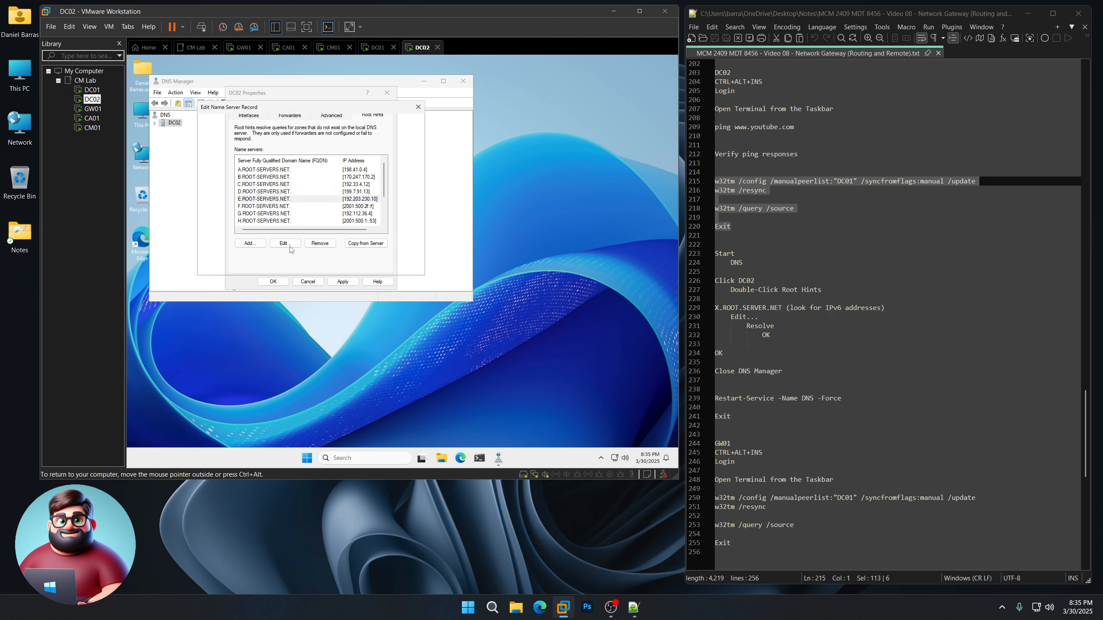
{"action": "left_click", "coordinate": [366, 266]}
{"action": "left_click", "coordinate": [360, 206]}
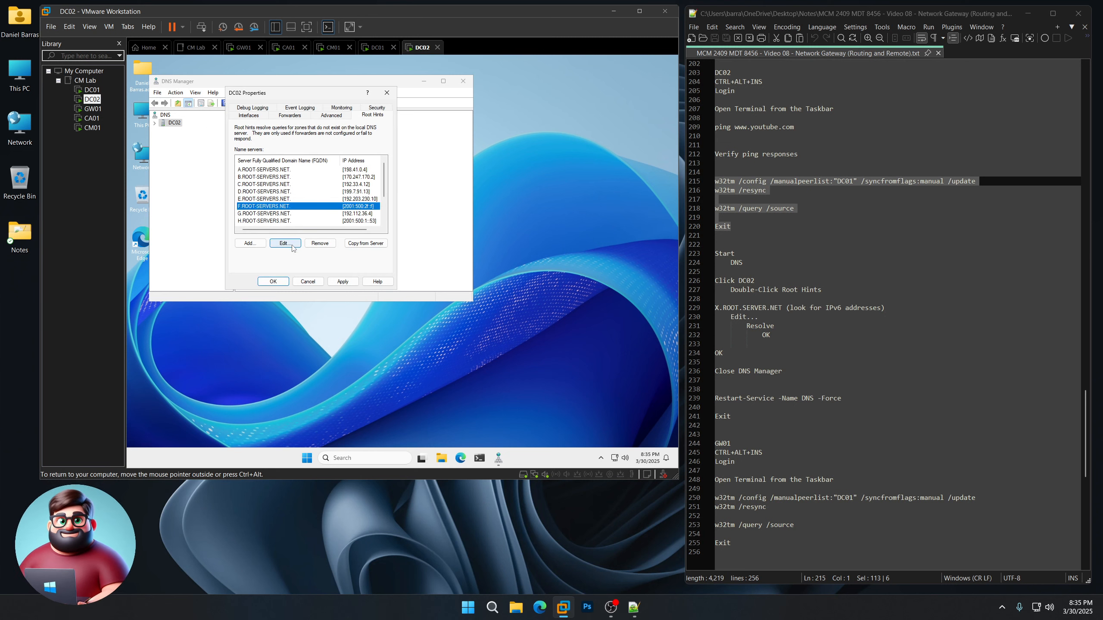
{"action": "left_click", "coordinate": [291, 244]}
{"action": "left_click", "coordinate": [403, 143]}
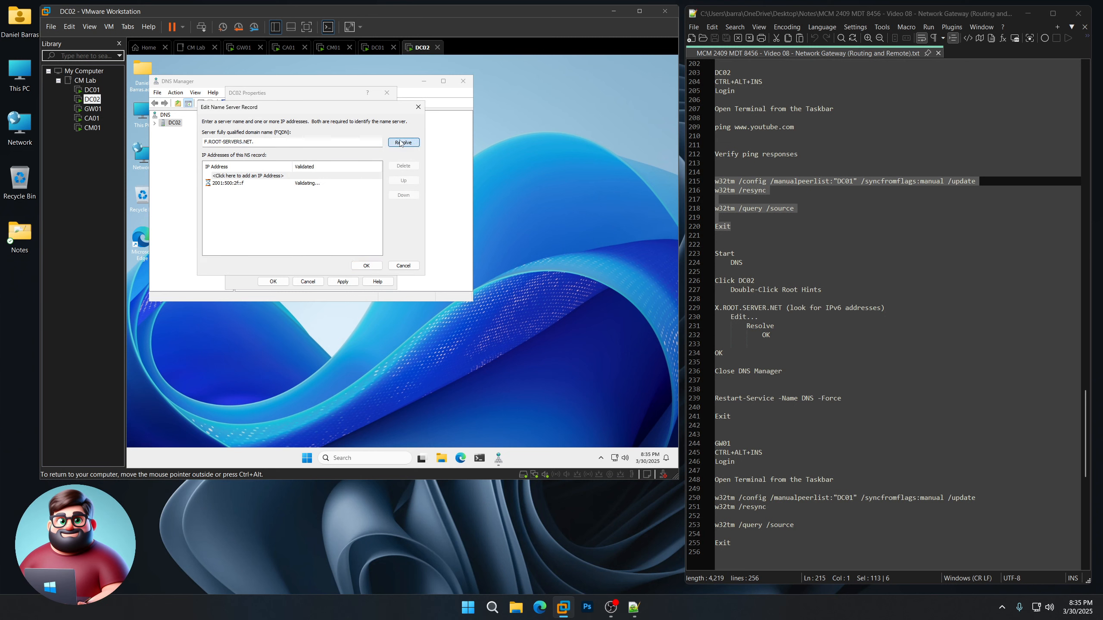
{"action": "left_click", "coordinate": [366, 265]}
{"action": "left_click", "coordinate": [354, 214]}
{"action": "left_click", "coordinate": [350, 221]}
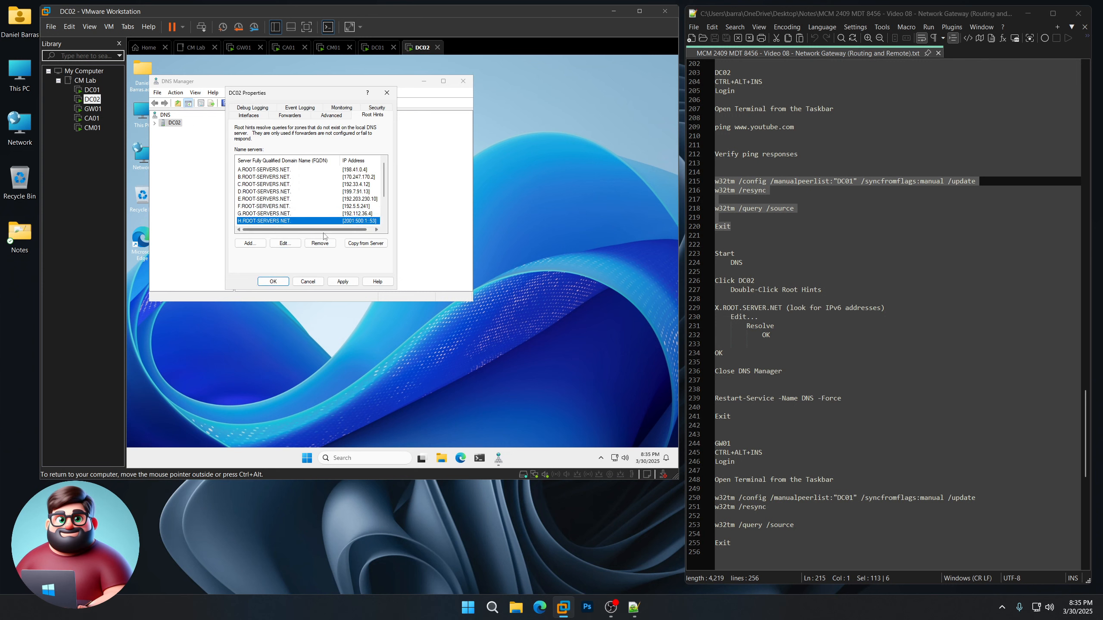
{"action": "left_click", "coordinate": [285, 244]}
{"action": "left_click", "coordinate": [403, 142]}
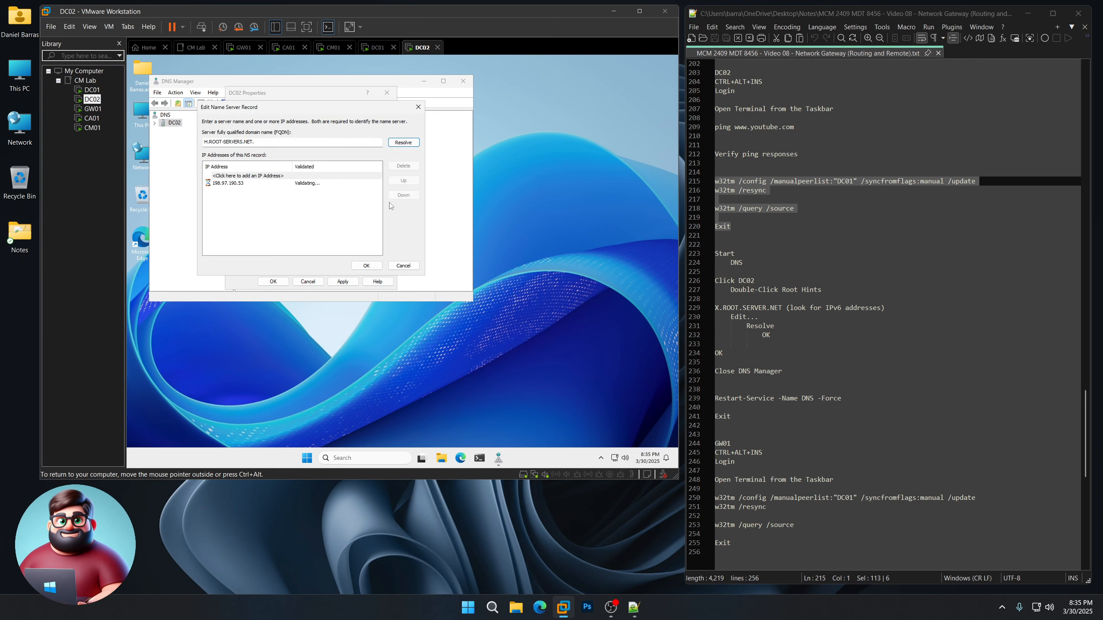
{"action": "left_click", "coordinate": [366, 265]}
Step: Resolve root hints I (192.36.148.17), J (192.58.128.30) and K to IPv4 addresses
{"action": "scroll", "coordinate": [377, 196], "scroll_direction": "down", "scroll_amount": 2}
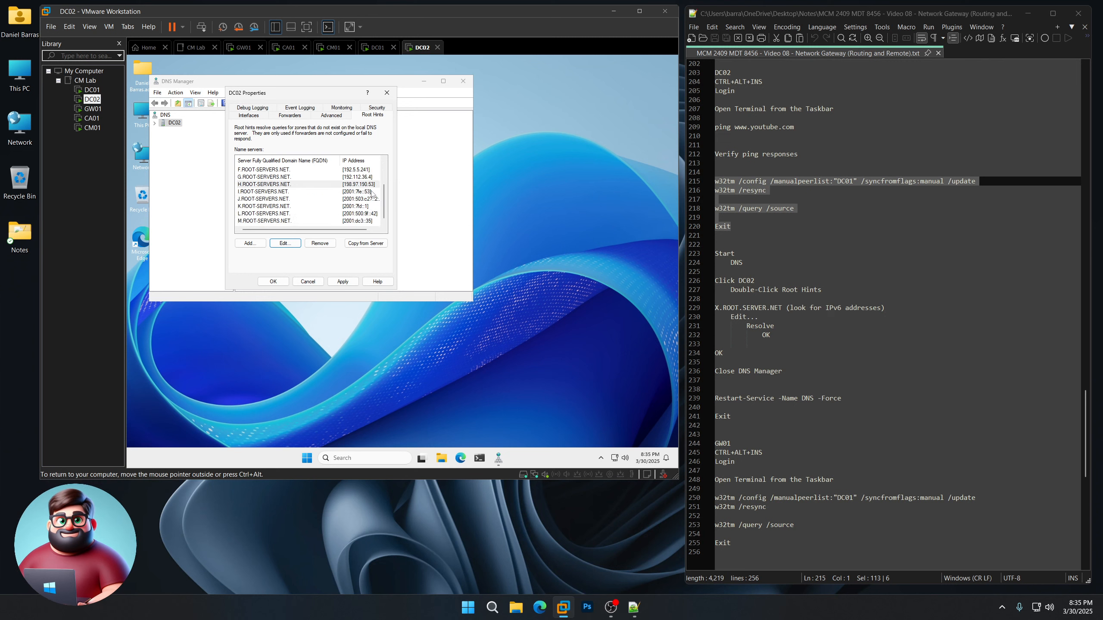
{"action": "left_click", "coordinate": [351, 192]}
{"action": "left_click", "coordinate": [284, 243]}
{"action": "left_click", "coordinate": [404, 144]}
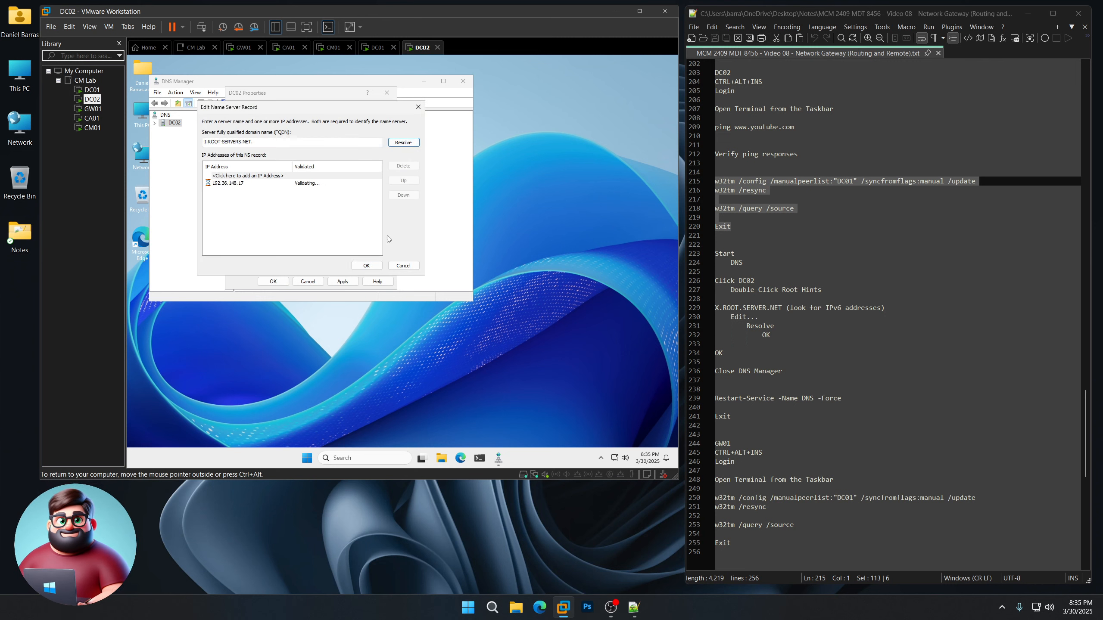
{"action": "left_click", "coordinate": [366, 266]}
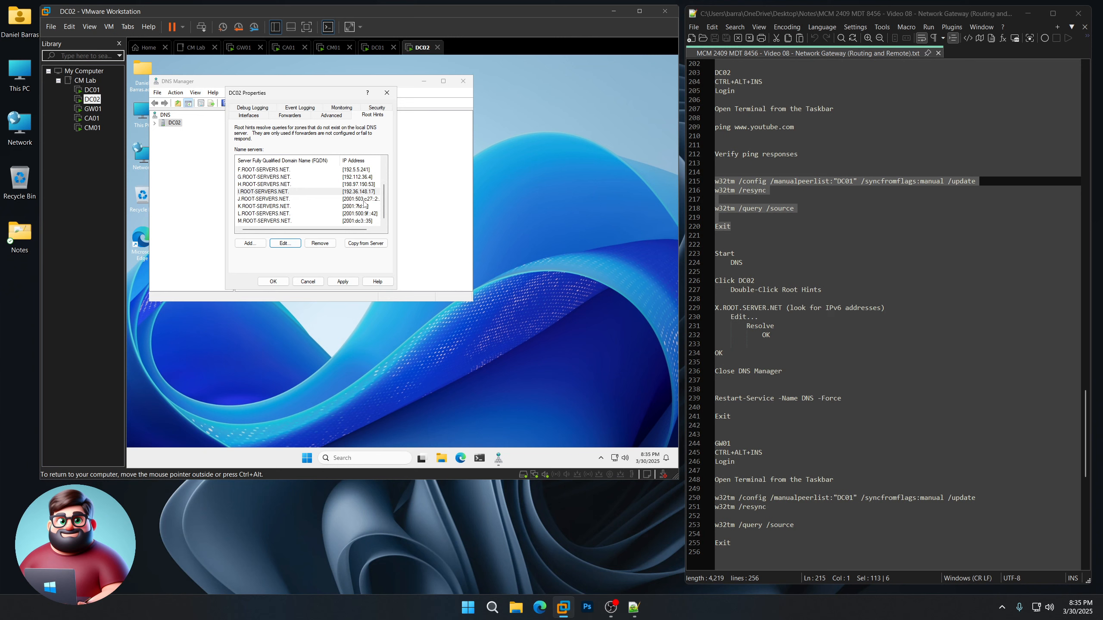
{"action": "left_click", "coordinate": [364, 200]}
{"action": "left_click", "coordinate": [285, 243]}
{"action": "left_click", "coordinate": [403, 143]}
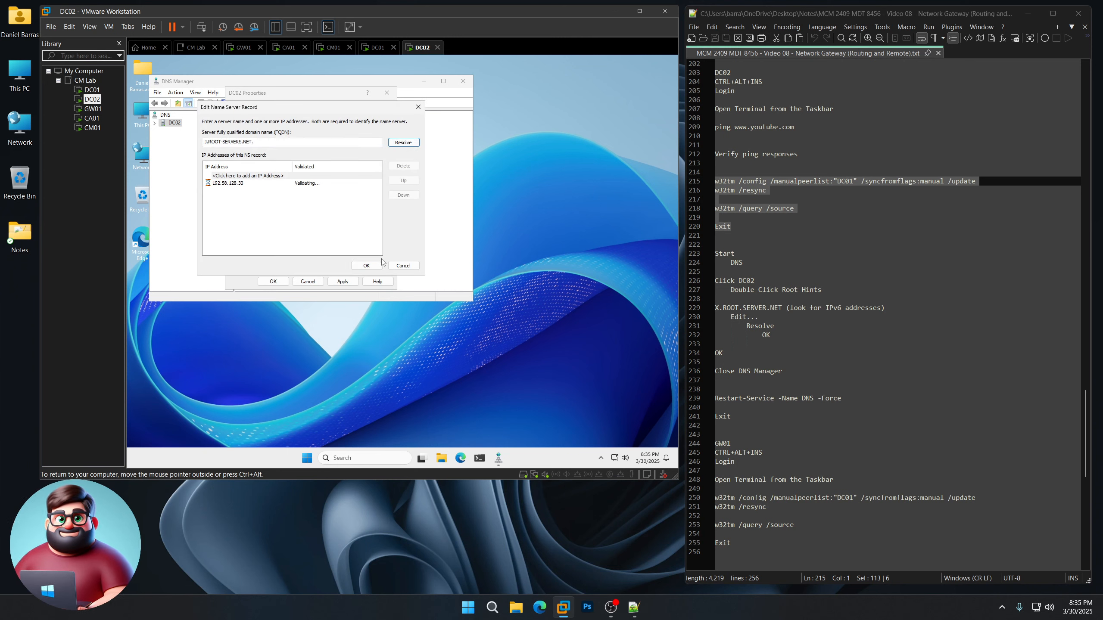
{"action": "left_click", "coordinate": [366, 265]}
{"action": "left_click", "coordinate": [356, 206]}
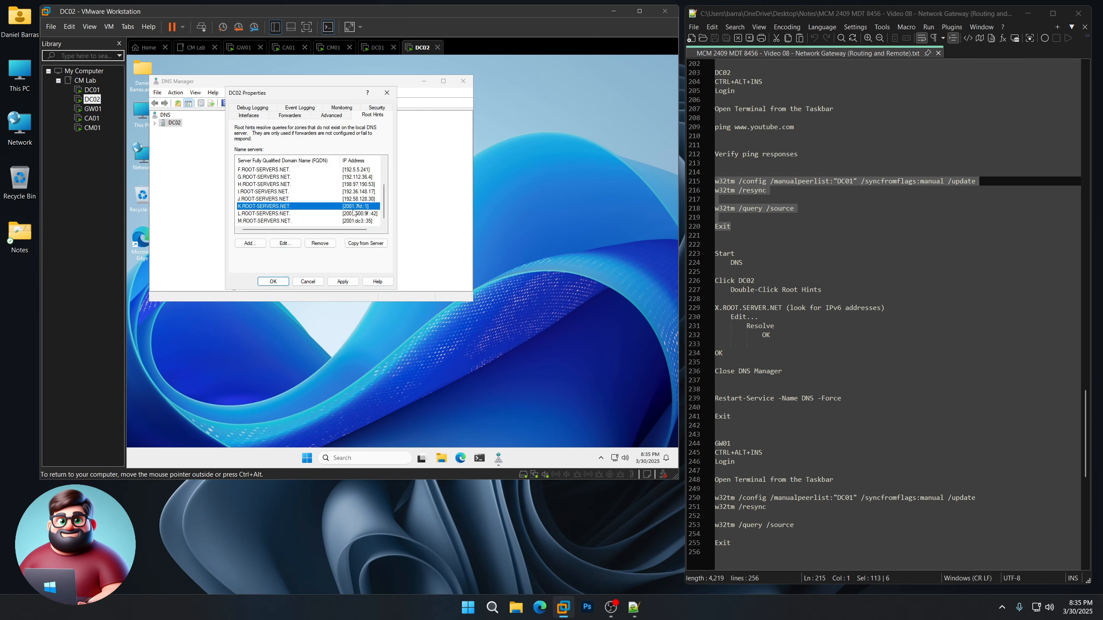
{"action": "left_click", "coordinate": [285, 244]}
{"action": "left_click", "coordinate": [403, 143]}
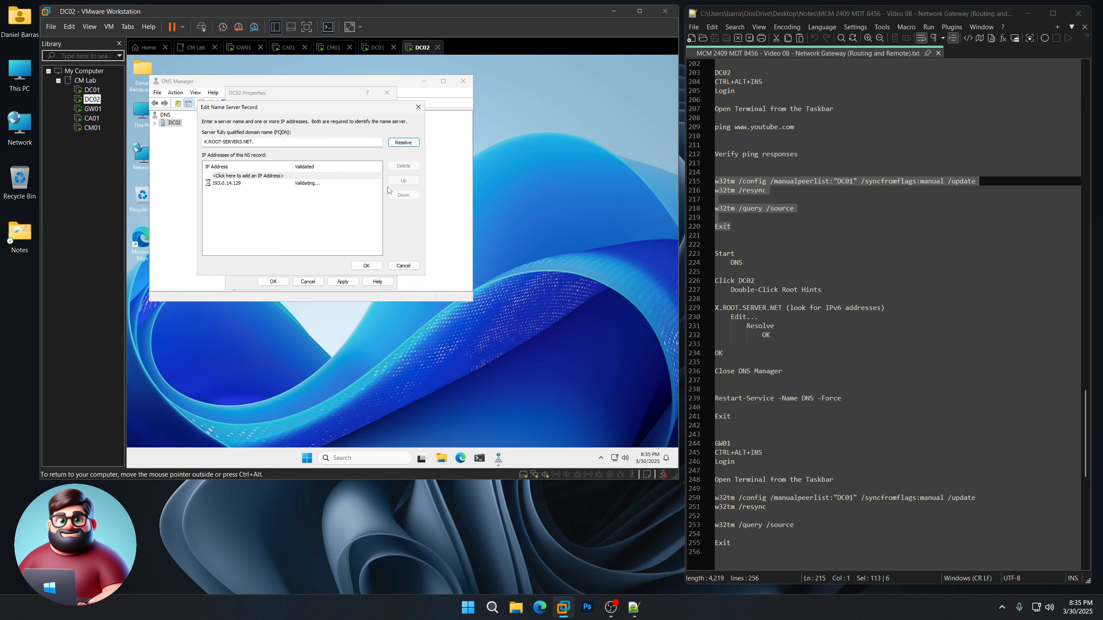
{"action": "left_click", "coordinate": [366, 266]}
Step: Resolve L and M (202.12.27.33), then apply and close DC02's server properties
{"action": "left_click", "coordinate": [363, 216]}
{"action": "left_click", "coordinate": [285, 244]}
{"action": "left_click", "coordinate": [403, 143]}
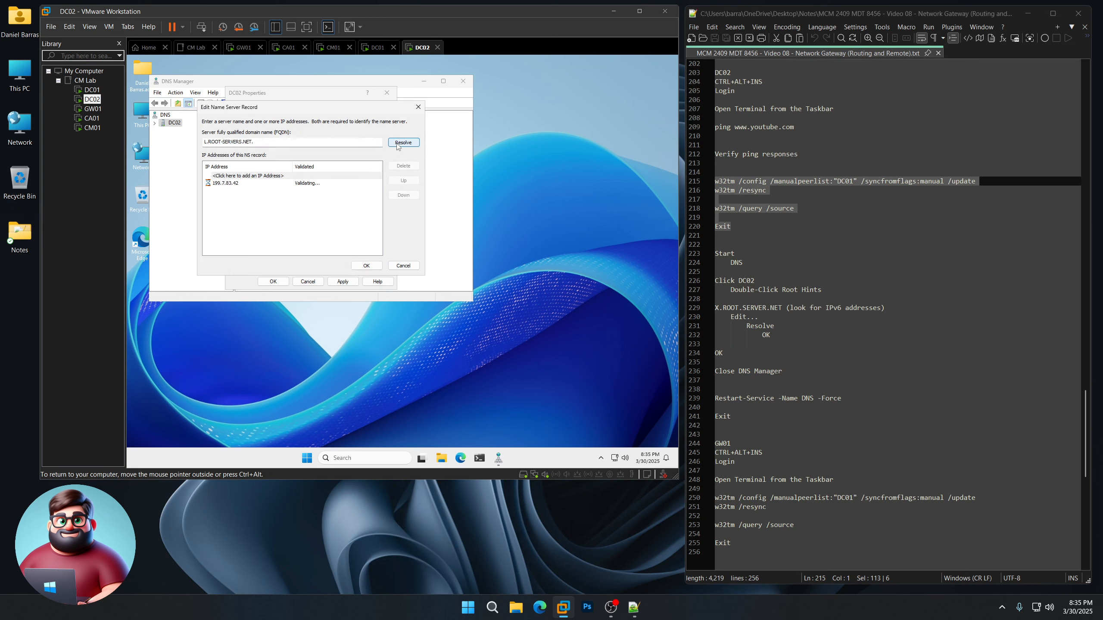
{"action": "left_click", "coordinate": [369, 266]}
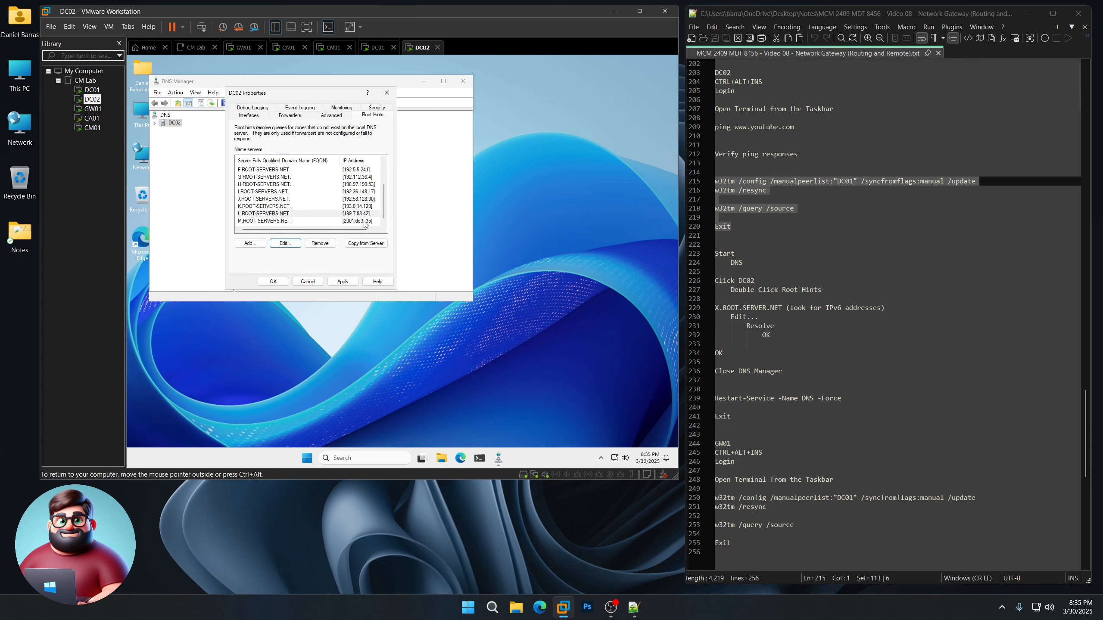
{"action": "left_click", "coordinate": [363, 223]}
{"action": "left_click", "coordinate": [284, 244]}
{"action": "left_click", "coordinate": [397, 145]}
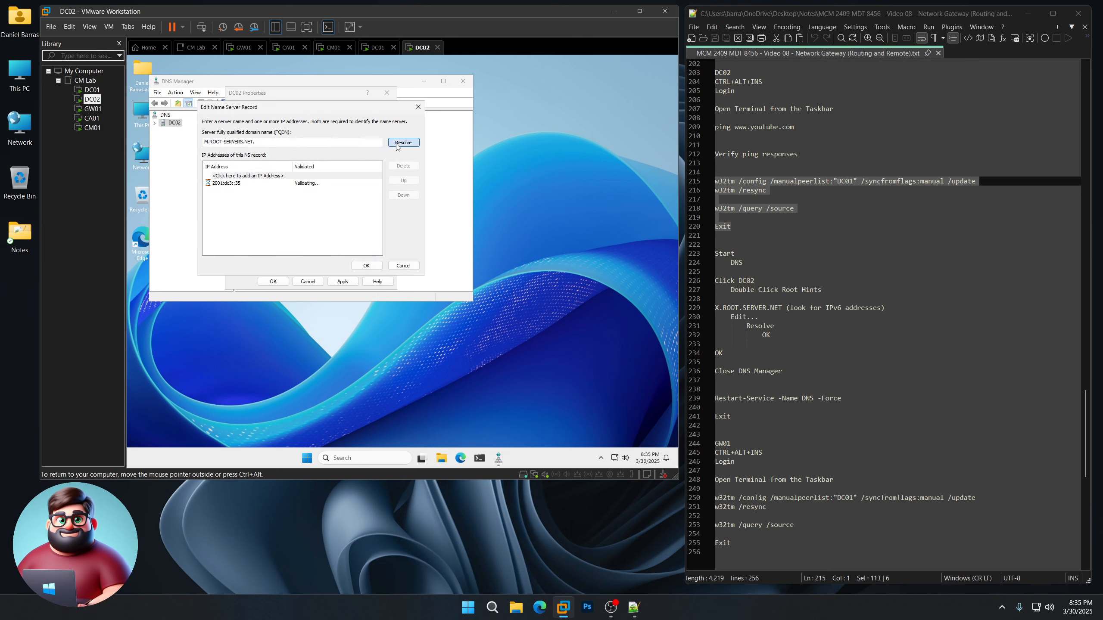
{"action": "left_click", "coordinate": [367, 265]}
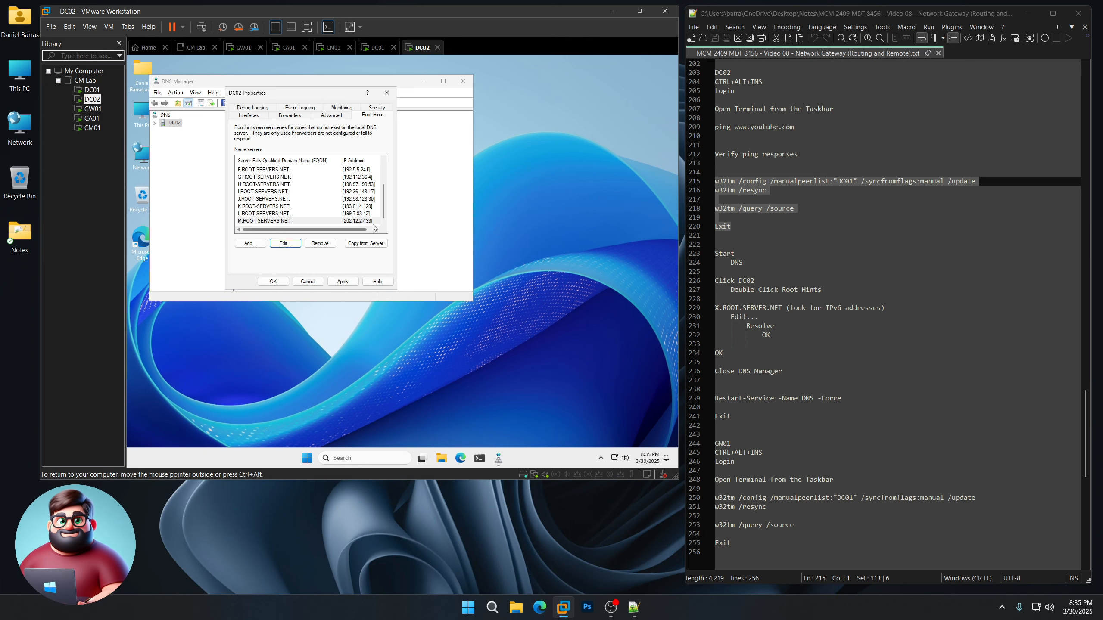
{"action": "left_click_drag", "start_coordinate": [383, 216], "coordinate": [384, 175]}
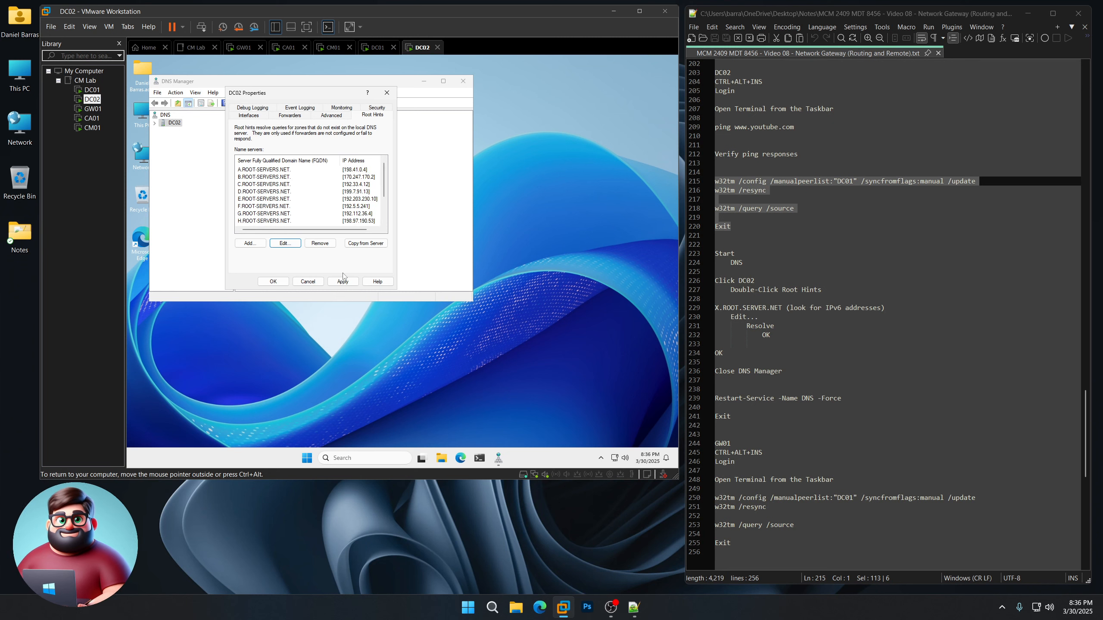
{"action": "left_click", "coordinate": [273, 281]}
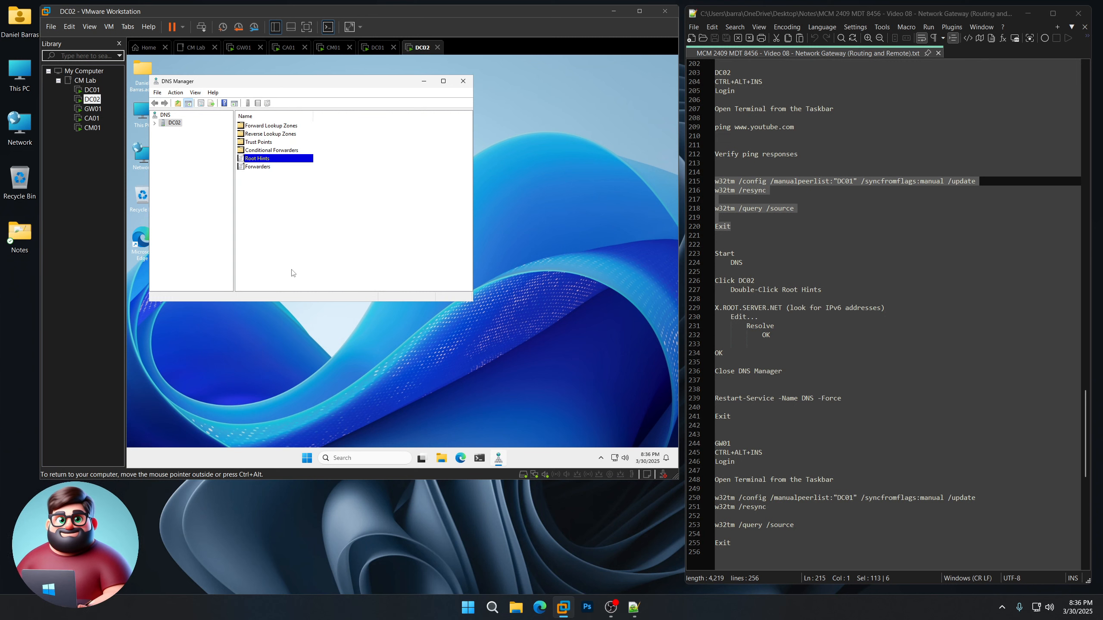
Step: Close DNS Manager and run Restart-Service -Name DNS -Force in a DC02 PowerShell terminal
{"action": "left_click", "coordinate": [463, 82]}
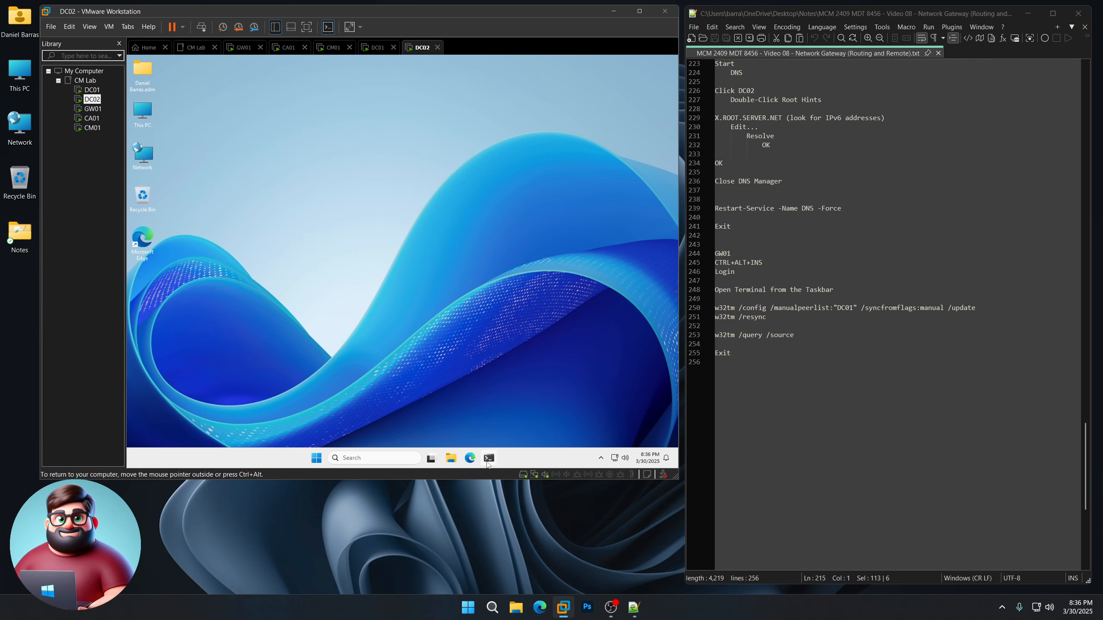
{"action": "left_click", "coordinate": [489, 459]}
{"action": "left_click_drag", "start_coordinate": [733, 226], "coordinate": [716, 210]}
{"action": "right_click", "coordinate": [761, 218]}
{"action": "left_click", "coordinate": [769, 225]}
{"action": "left_click", "coordinate": [458, 159]}
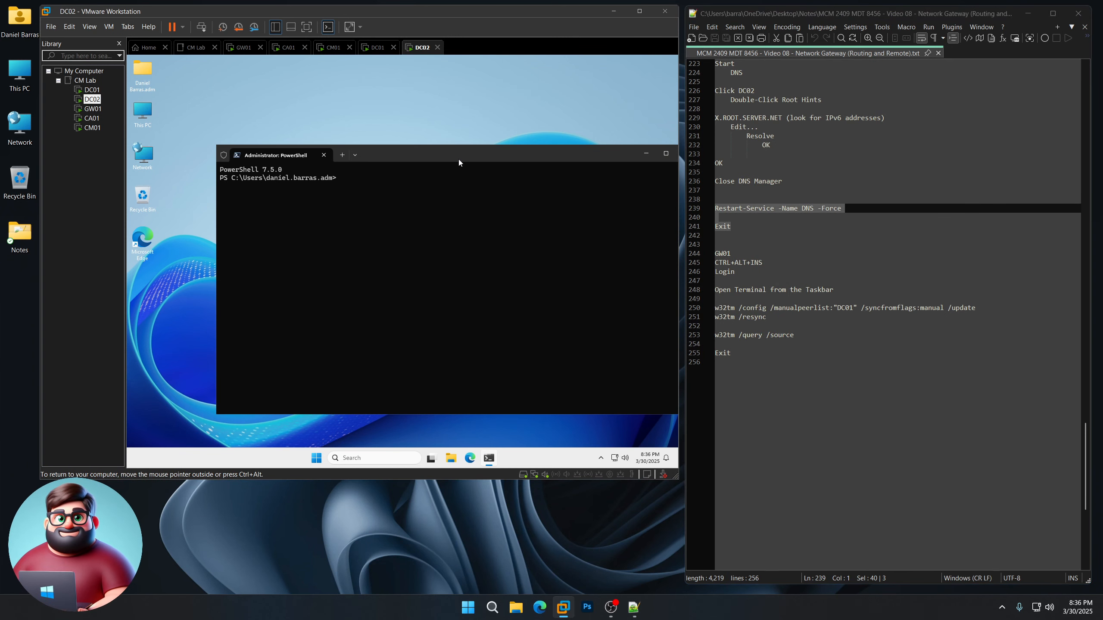
{"action": "right_click", "coordinate": [413, 228]}
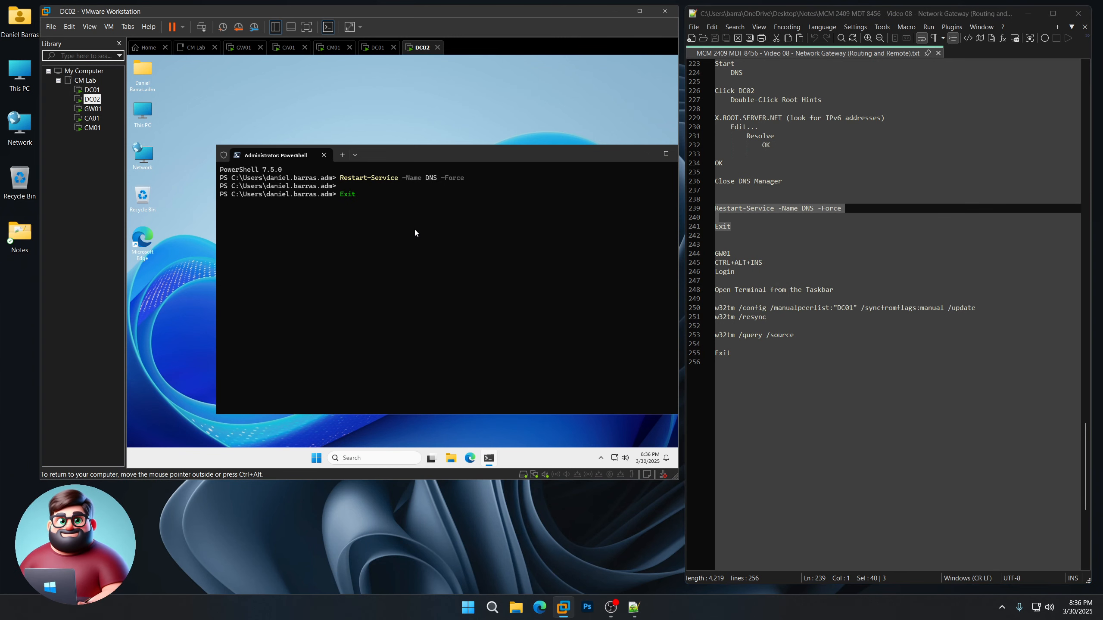
Step: Sign in to GW01 with the account password after one failed attempt, and open PowerShell
{"action": "left_click", "coordinate": [90, 111]}
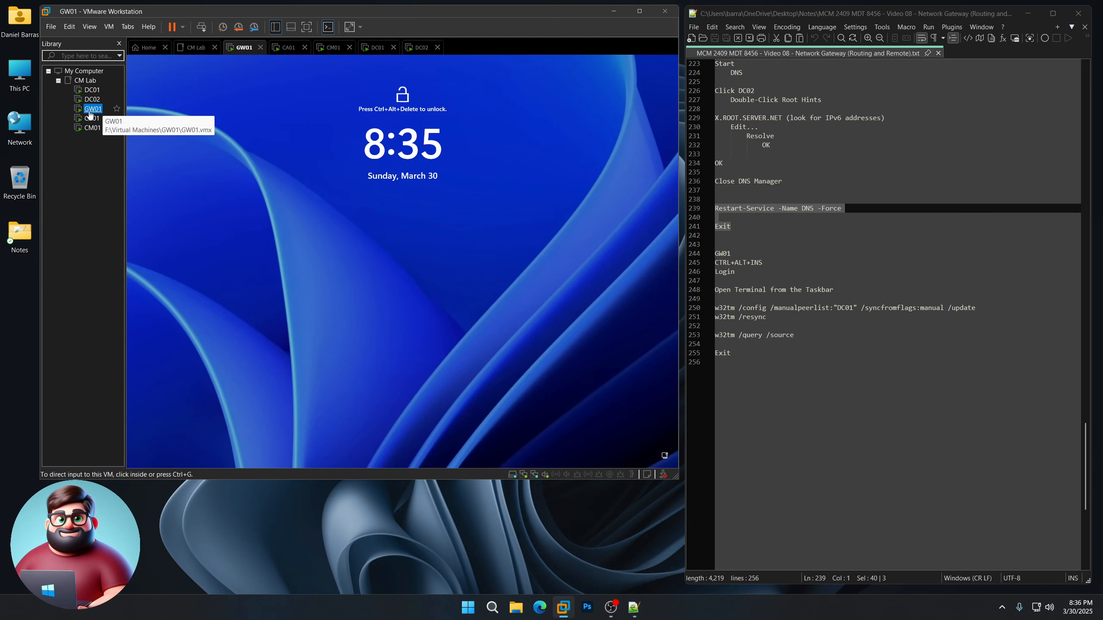
{"action": "left_click", "coordinate": [383, 273]}
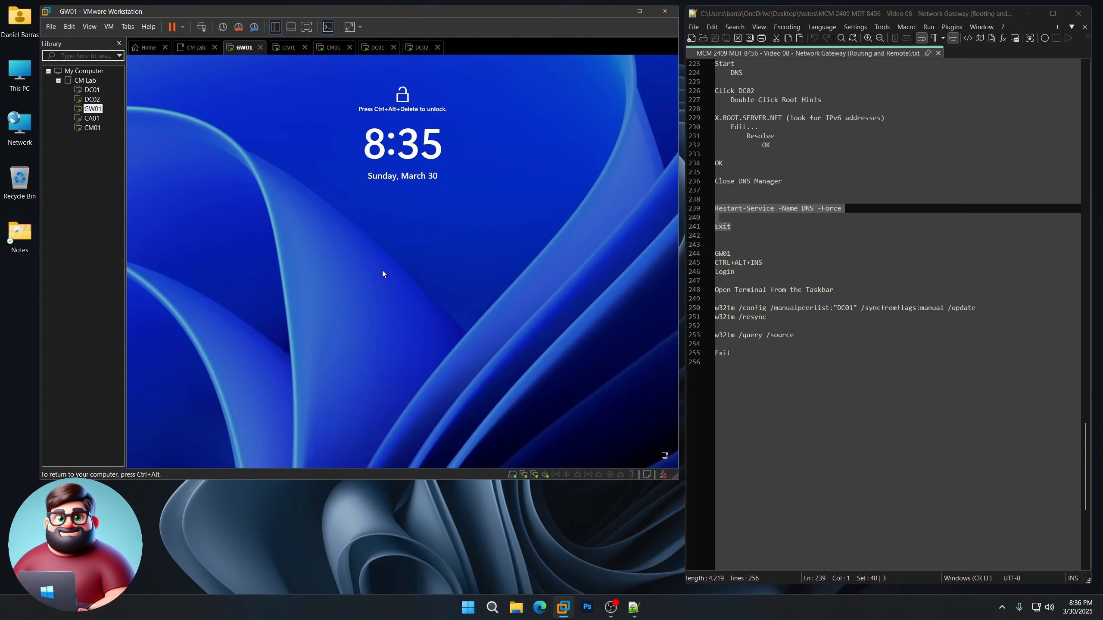
{"action": "key", "text": "ctrl+alt+Insert"}
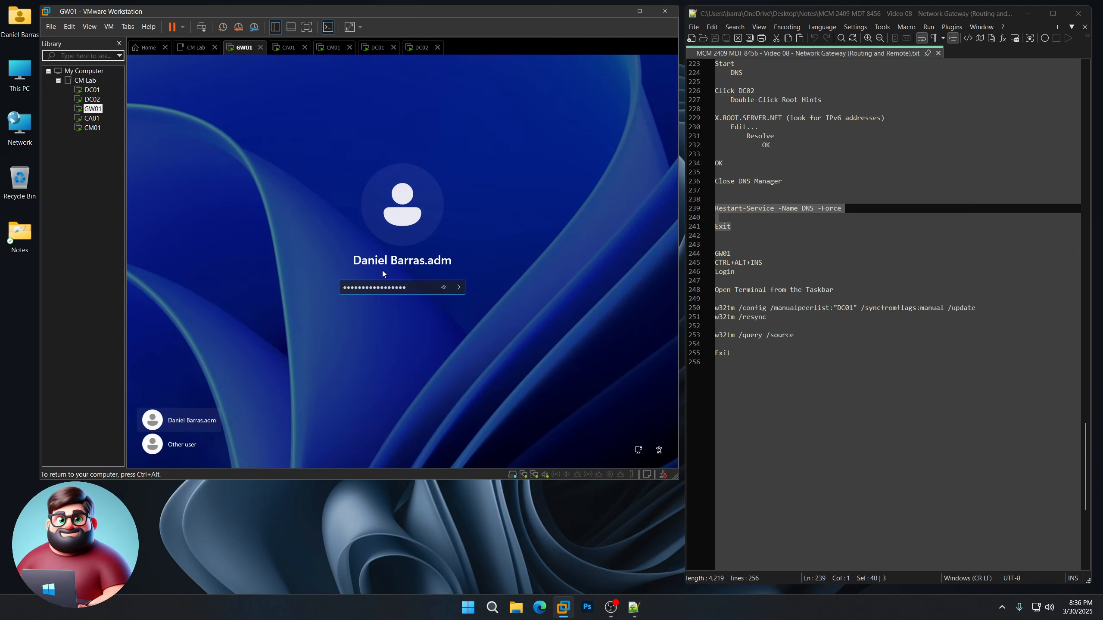
{"action": "key", "text": "Return"}
{"action": "left_click", "coordinate": [406, 325]}
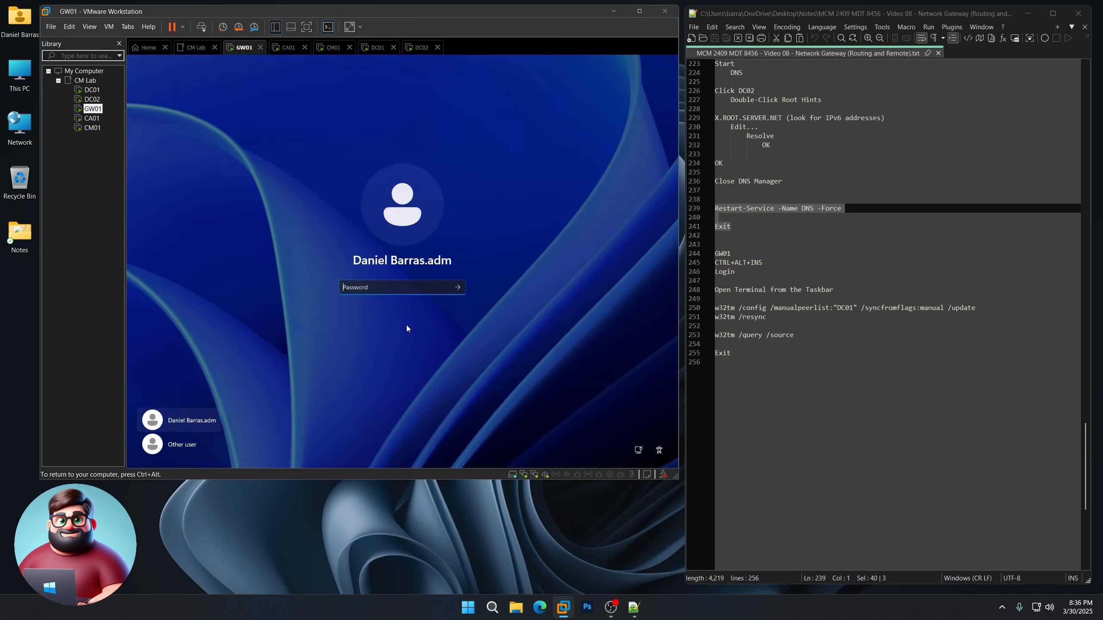
{"action": "type", "text": "●●●●●●●●●●●"}
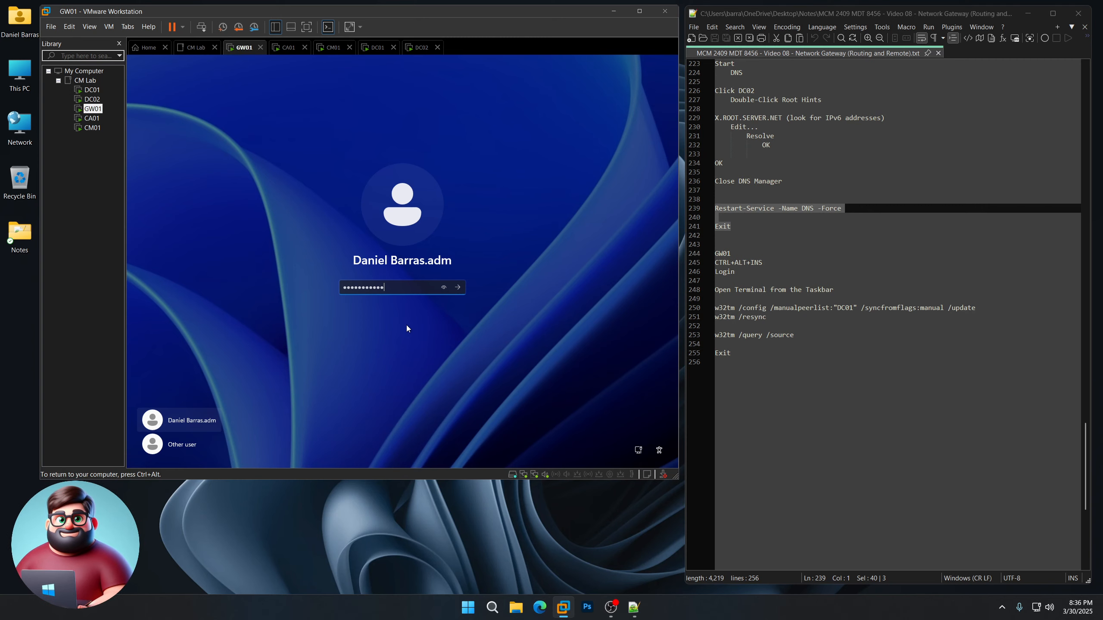
{"action": "type", "text": "●●●●●"}
{"action": "key", "text": "Return"}
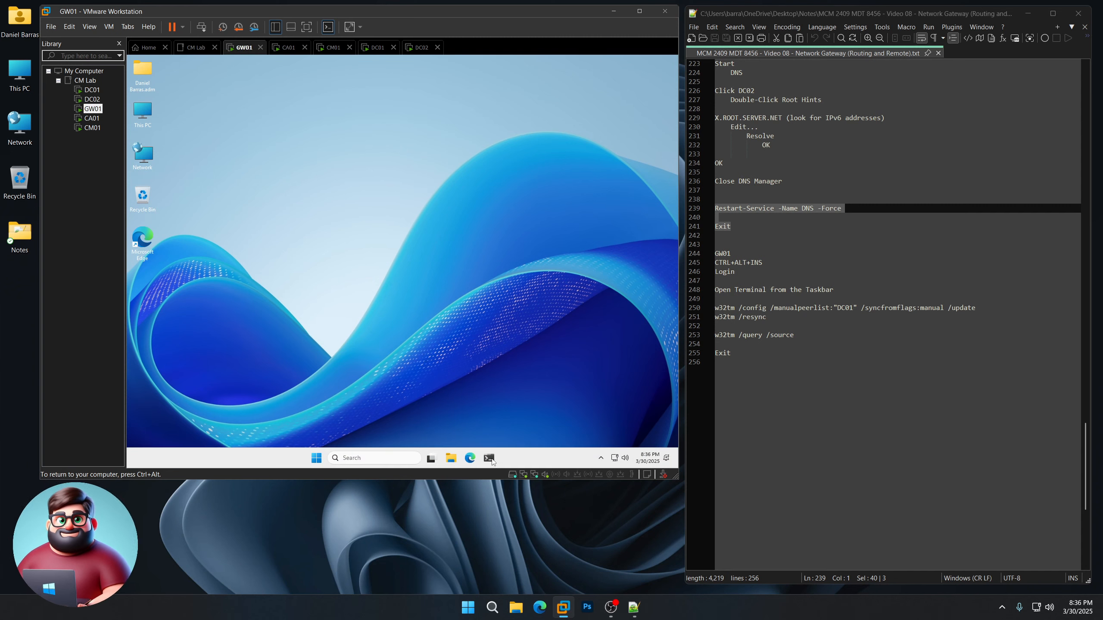
{"action": "left_click", "coordinate": [490, 458]}
Step: Copy the w32tm time-sync commands from the notes toward GW01's PowerShell window
{"action": "left_click_drag", "start_coordinate": [520, 156], "coordinate": [474, 132]}
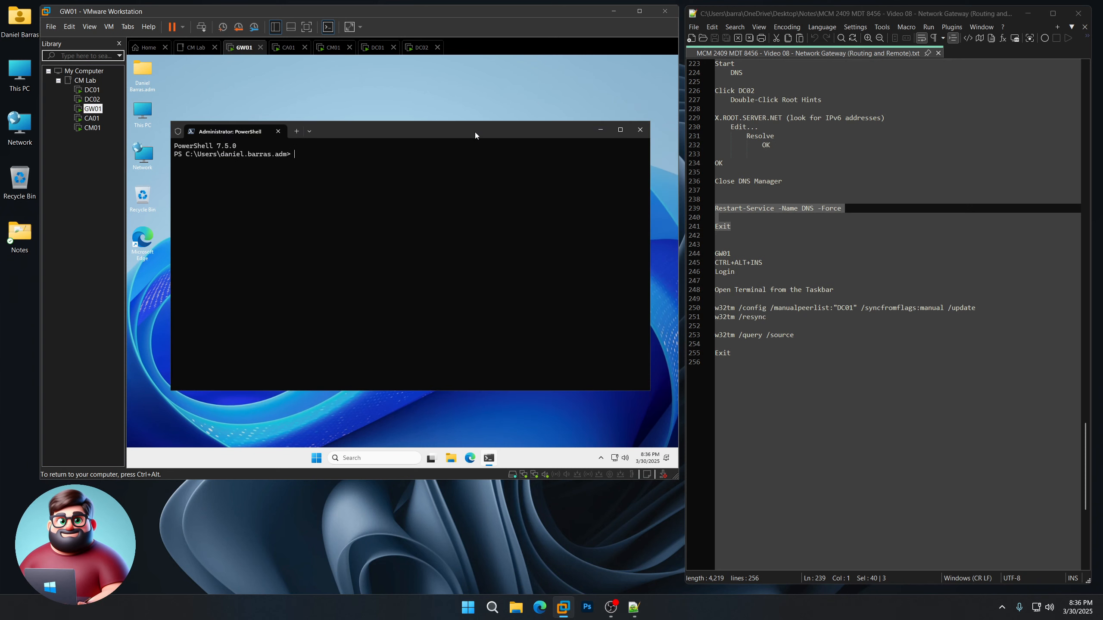
{"action": "left_click_drag", "start_coordinate": [740, 354], "coordinate": [703, 309]}
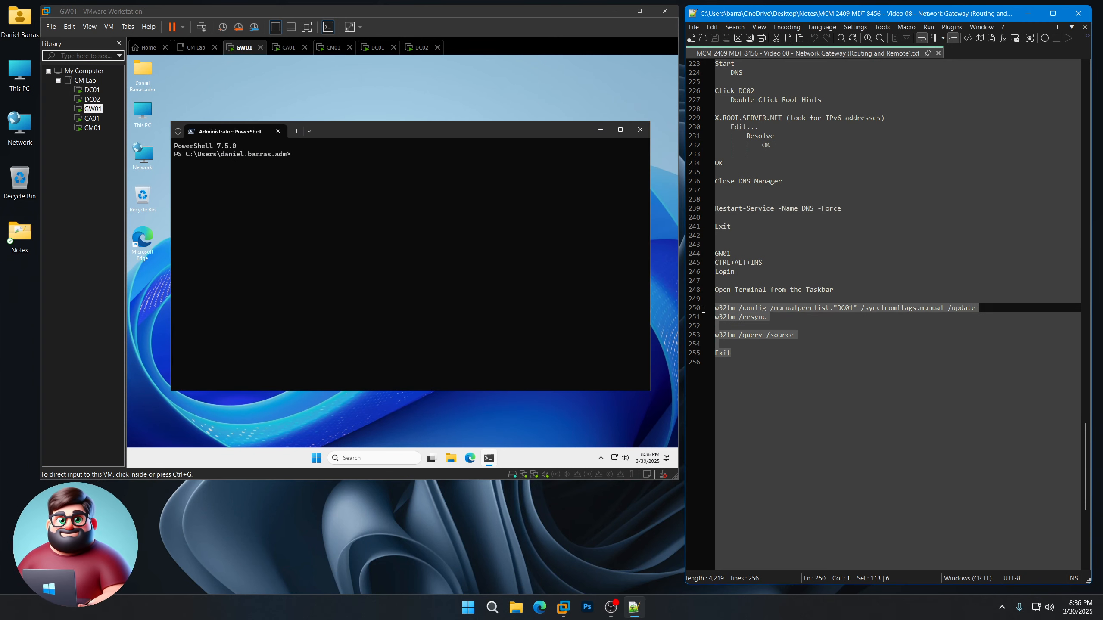
{"action": "right_click", "coordinate": [752, 312]}
{"action": "left_click", "coordinate": [766, 328]}
{"action": "left_click", "coordinate": [327, 192]}
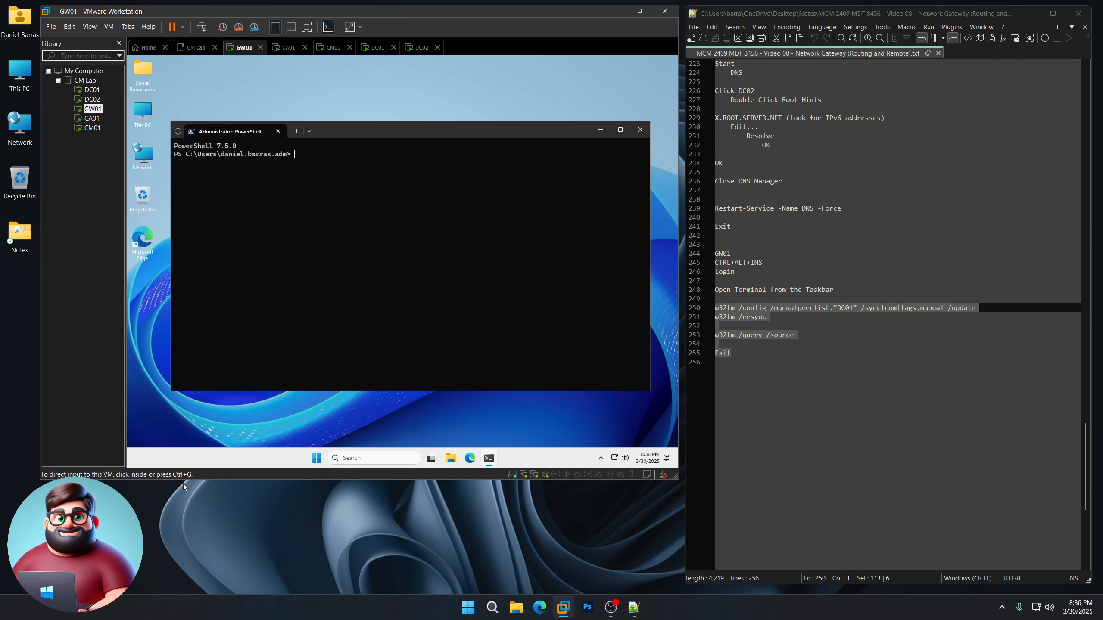
{"action": "left_click", "coordinate": [341, 421]}
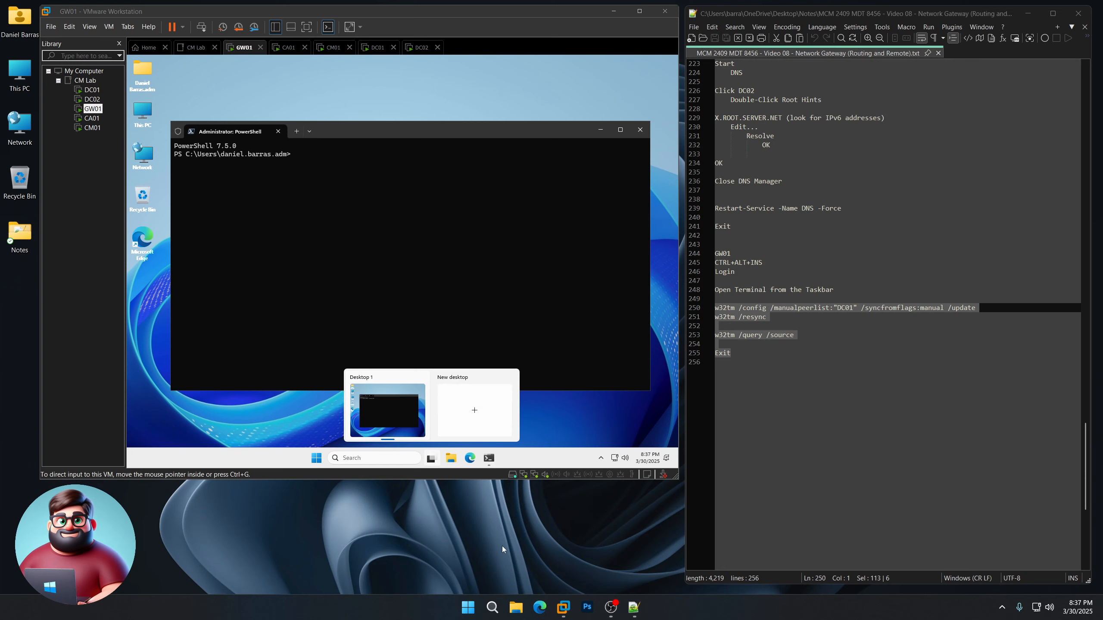
Step: Paste and run the w32tm commands on GW01, syncing time to DC01, then exit
{"action": "right_click", "coordinate": [730, 316]}
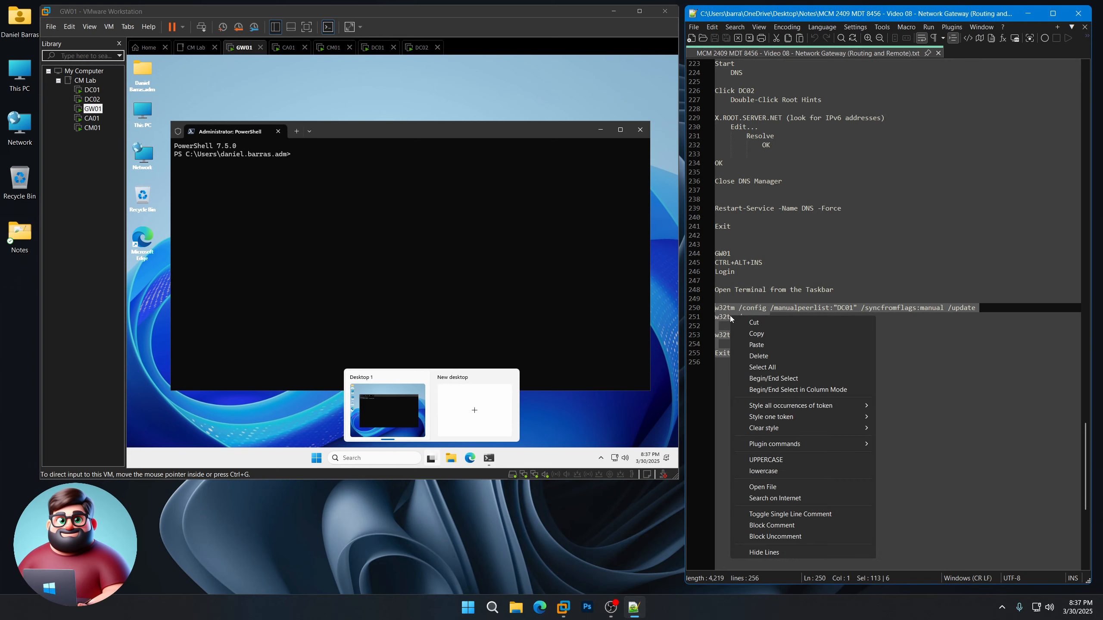
{"action": "left_click", "coordinate": [756, 333]}
{"action": "left_click", "coordinate": [353, 131]}
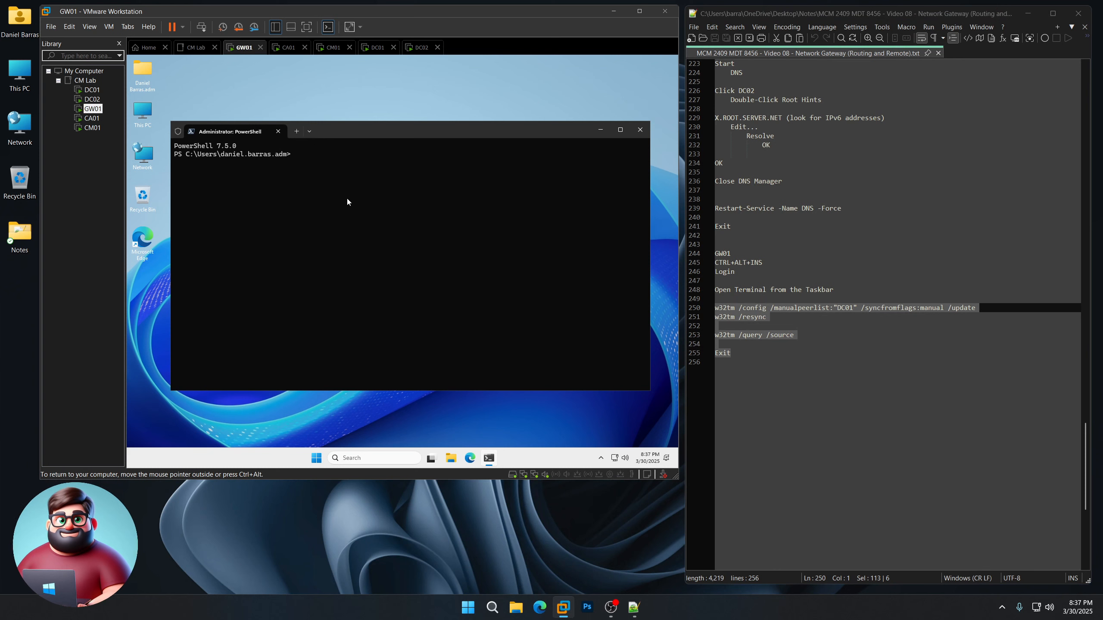
{"action": "key", "text": "ctrl+v"}
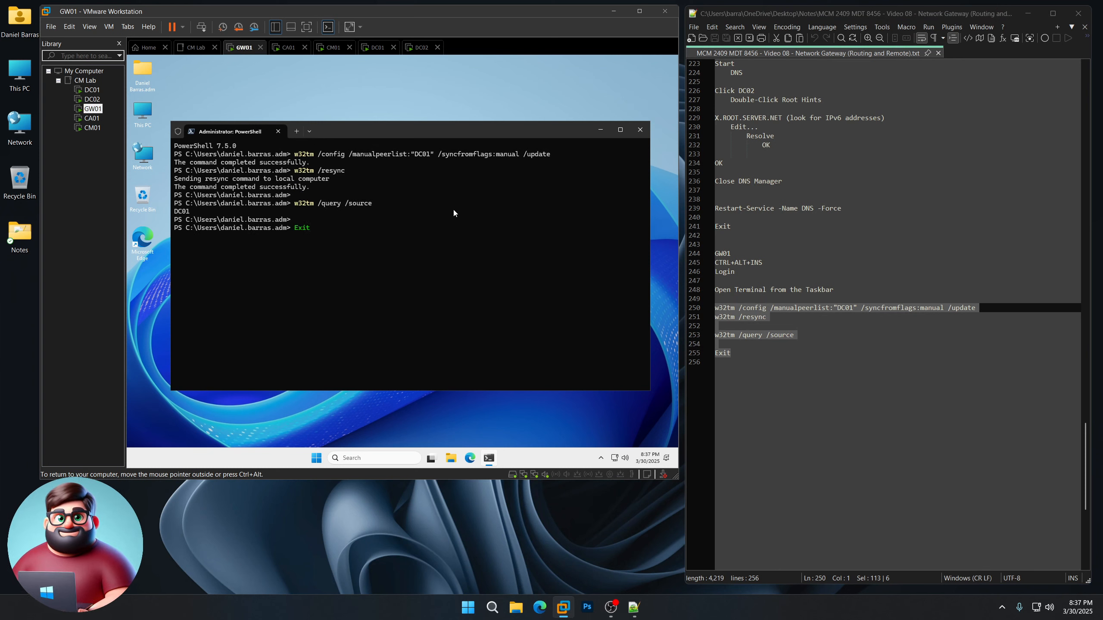
{"action": "key", "text": "Return"}
{"action": "left_click", "coordinate": [535, 536]}
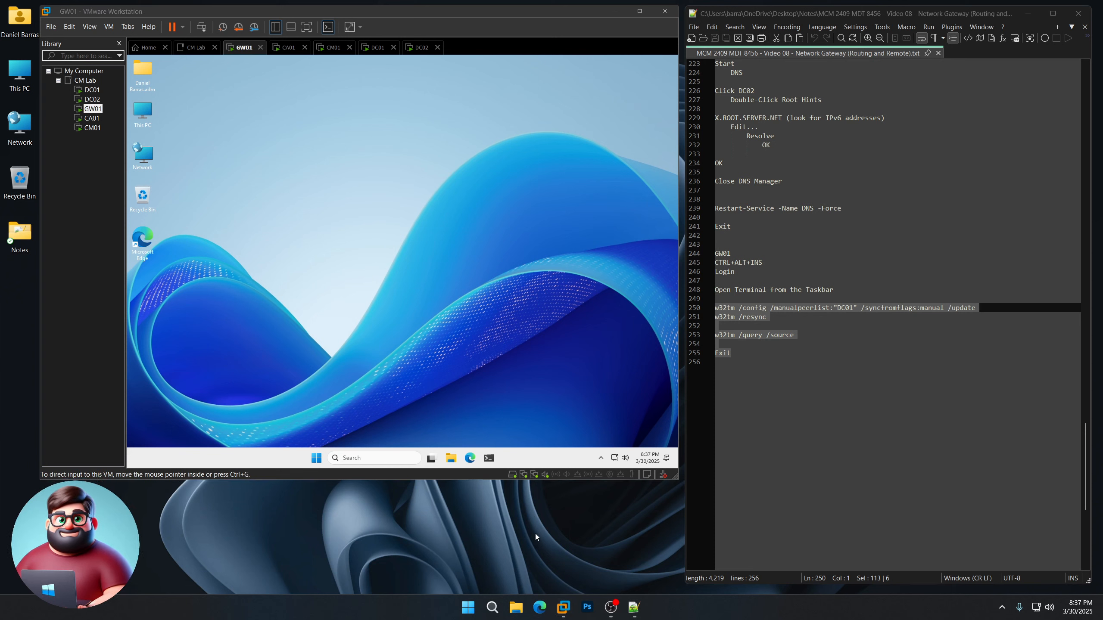